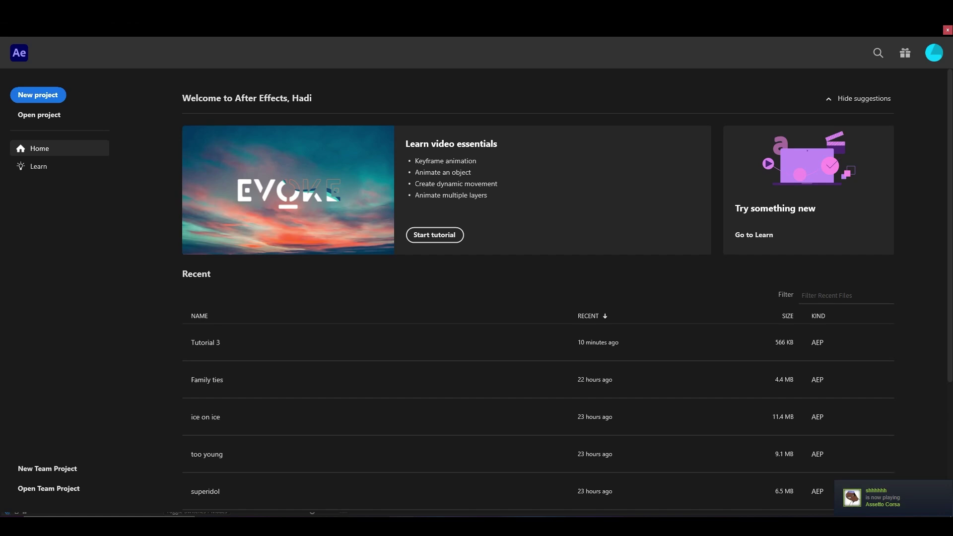
Start a new project and create Comp 1 with a duration of 0:10:10:18
{"action": "left_click", "coordinate": [38, 94]}
{"action": "left_click", "coordinate": [319, 174]}
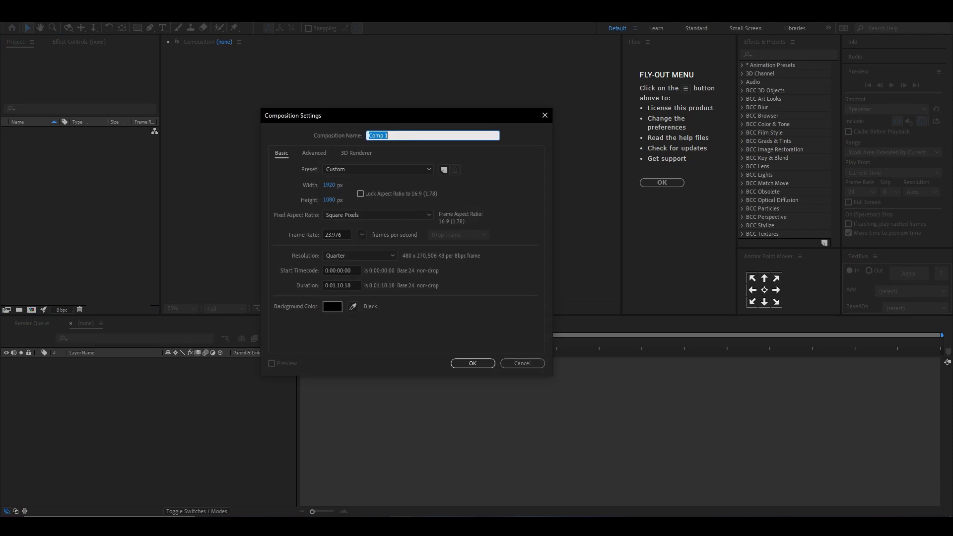
{"action": "left_click", "coordinate": [342, 286]}
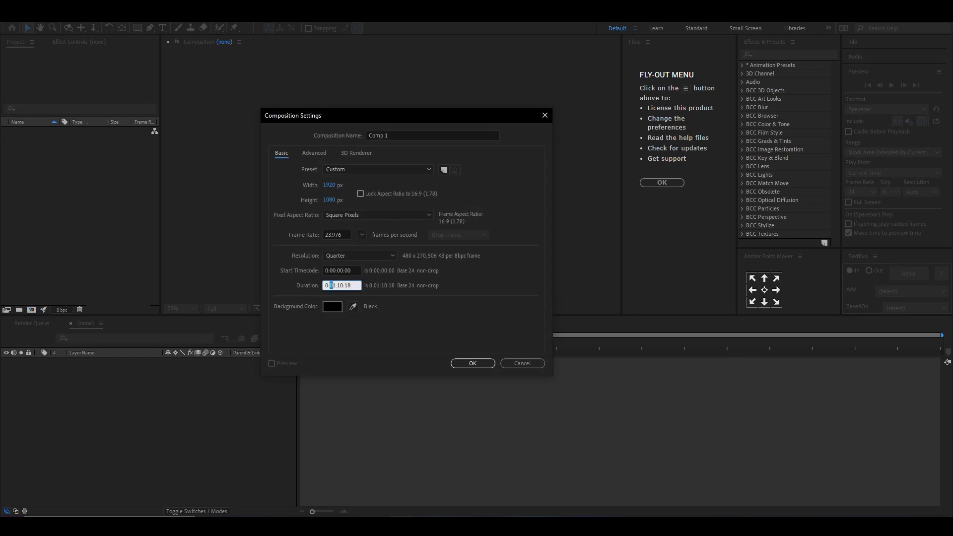
{"action": "type", "text": "101018"}
{"action": "key", "text": "Return"}
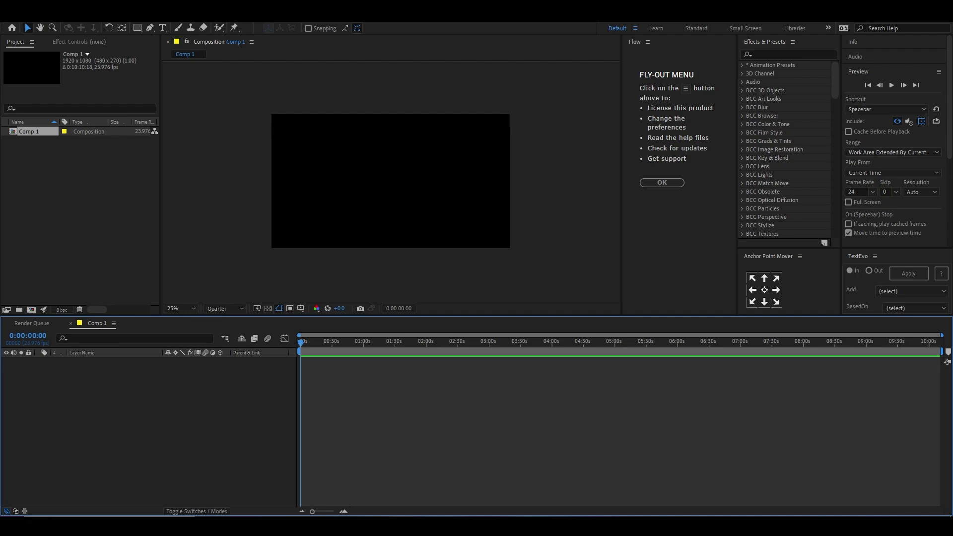
Preview the Black Lagoon EP 05 clip in a video player, skipping ahead, then close it
{"action": "key", "text": "alt+Tab"}
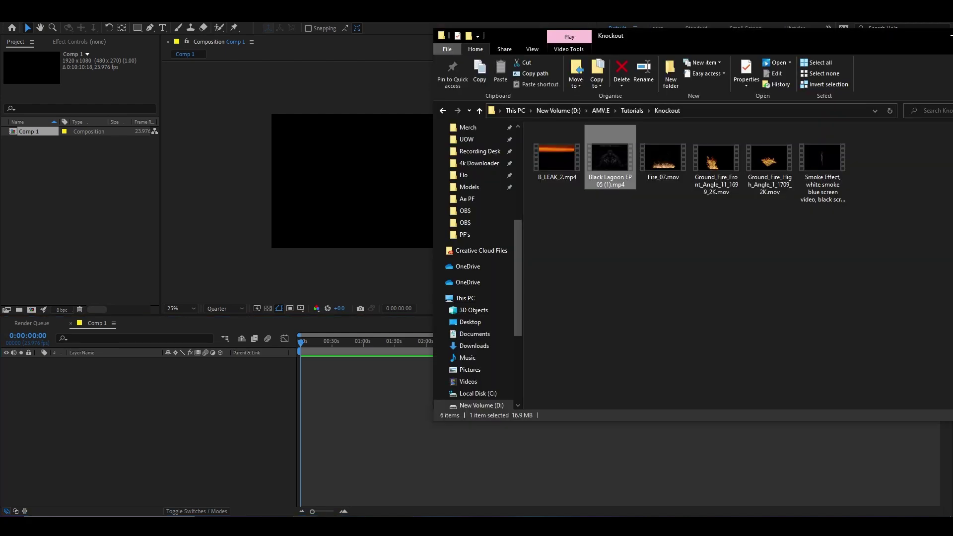
{"action": "key", "text": "Return"}
{"action": "left_click", "coordinate": [651, 411]}
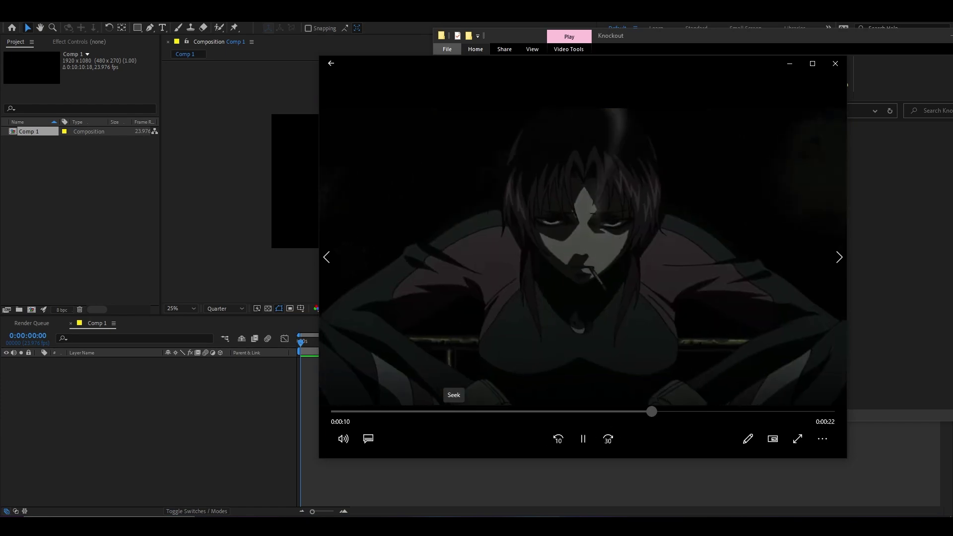
{"action": "left_click", "coordinate": [828, 411]}
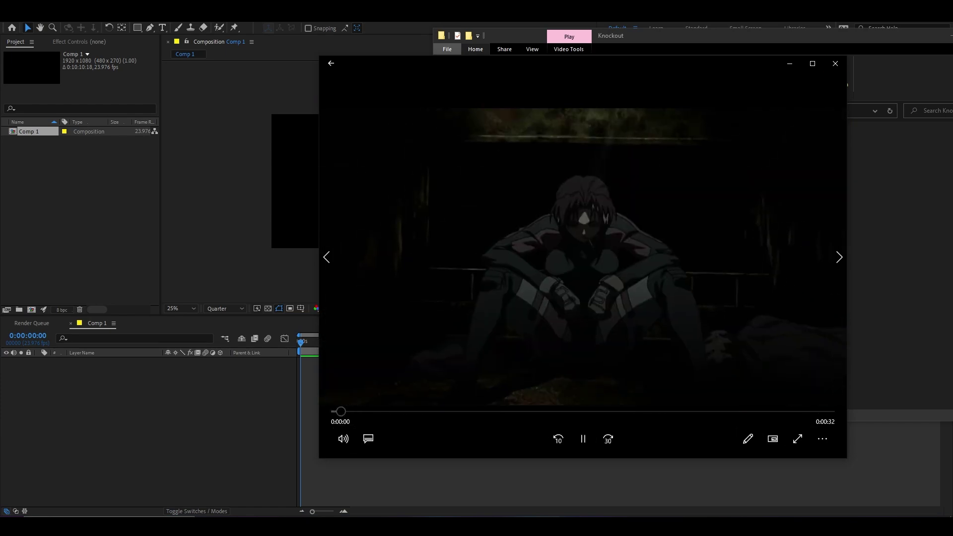
{"action": "left_click", "coordinate": [835, 63]}
Bring Black Lagoon EP 05 into Comp 1 and freeze it on the current frame
{"action": "left_click_drag", "start_coordinate": [606, 160], "coordinate": [332, 420]}
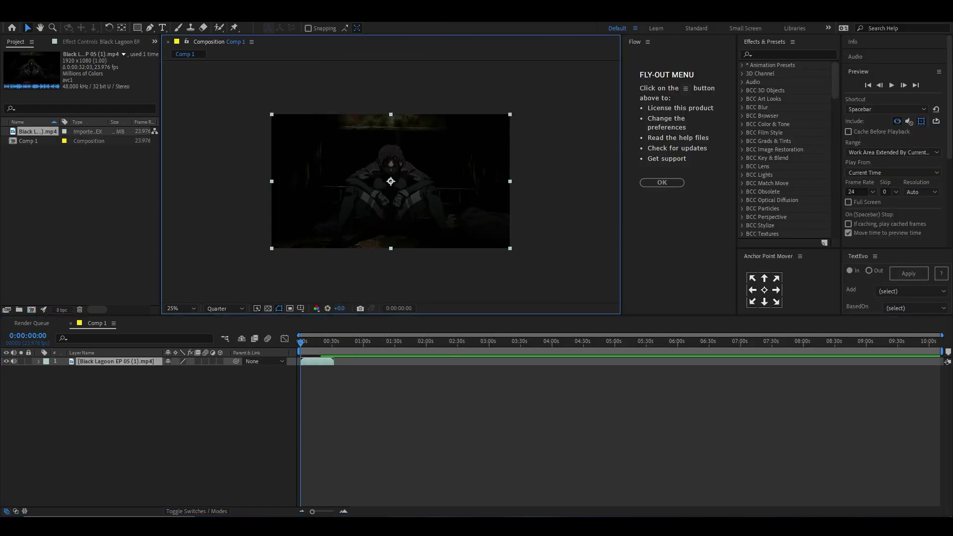
{"action": "key", "text": "="}
{"action": "key", "text": "="}
{"action": "key", "text": "="}
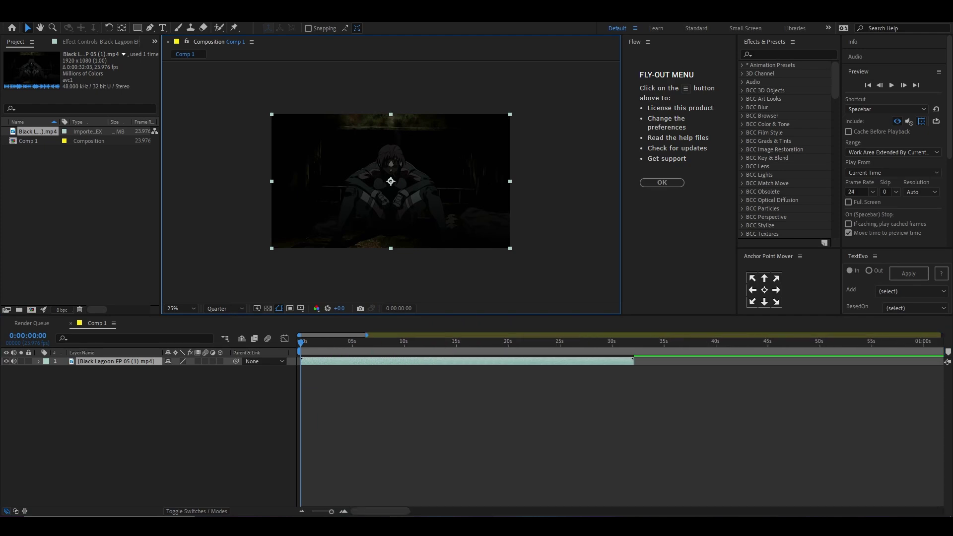
{"action": "right_click", "coordinate": [318, 362]}
{"action": "mouse_move", "coordinate": [347, 134]}
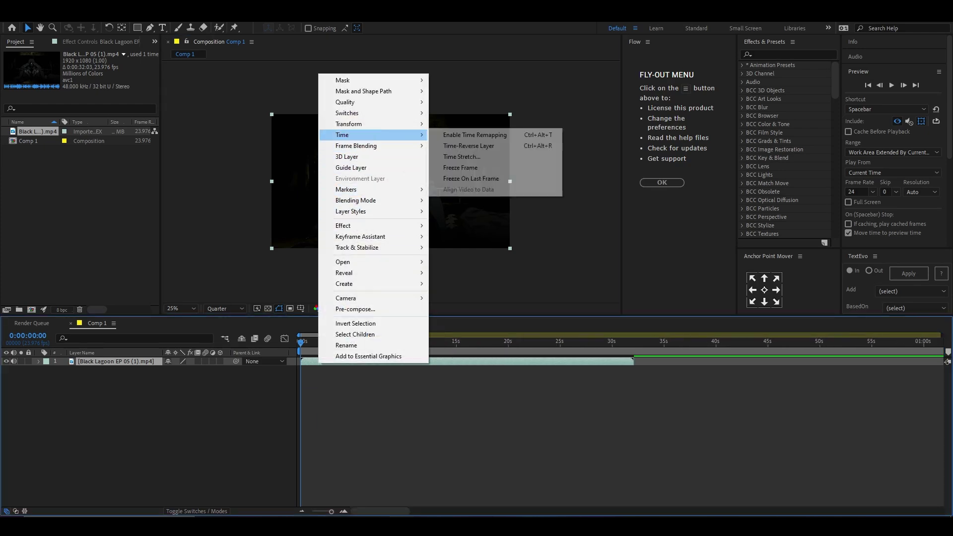
{"action": "left_click", "coordinate": [460, 167]}
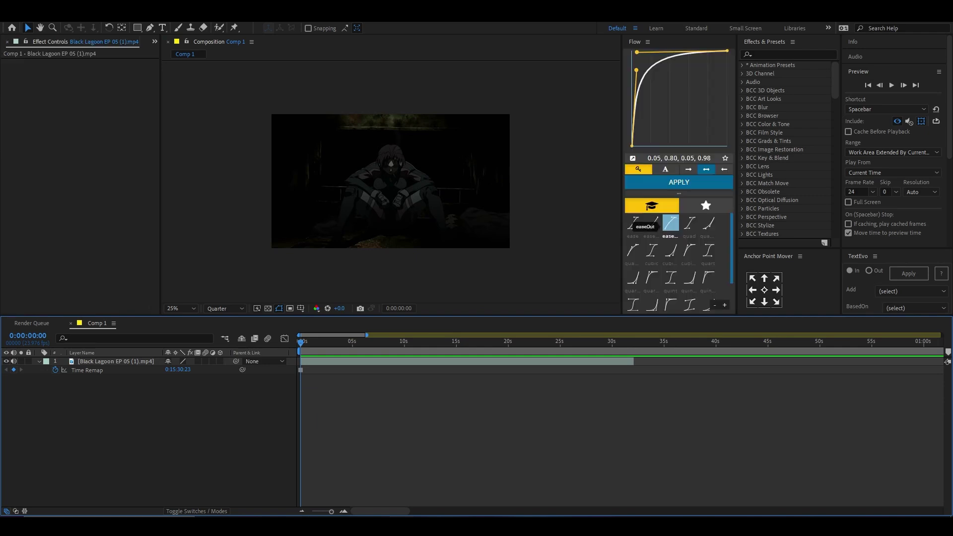
Apply Exposure to the clip layer and raise Exposure to 4.63
{"action": "left_click", "coordinate": [792, 55]}
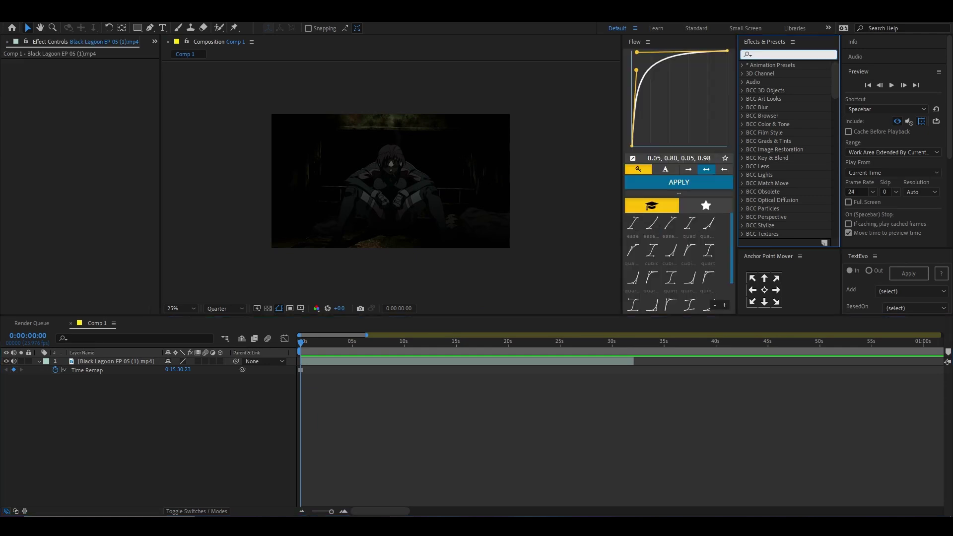
{"action": "type", "text": "exposure"}
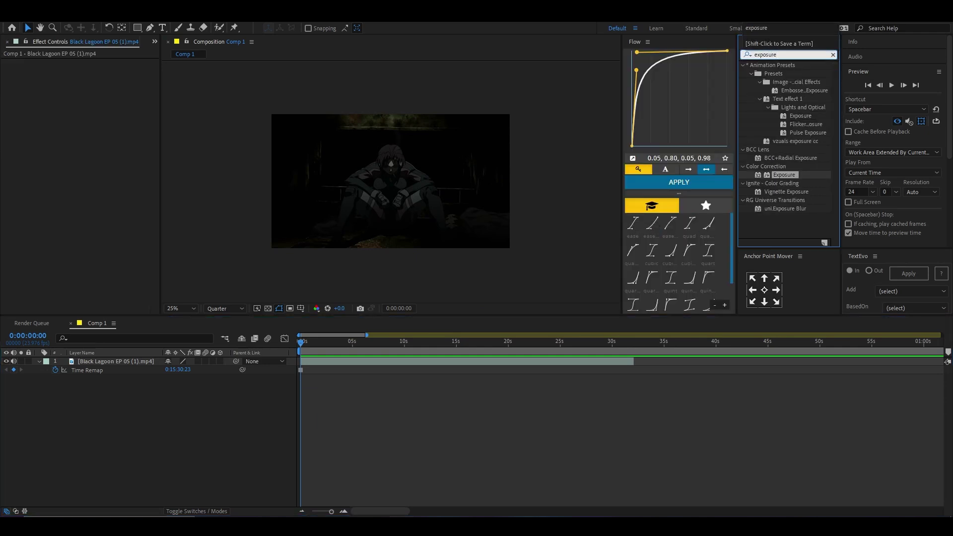
{"action": "left_click_drag", "start_coordinate": [783, 175], "coordinate": [342, 367]}
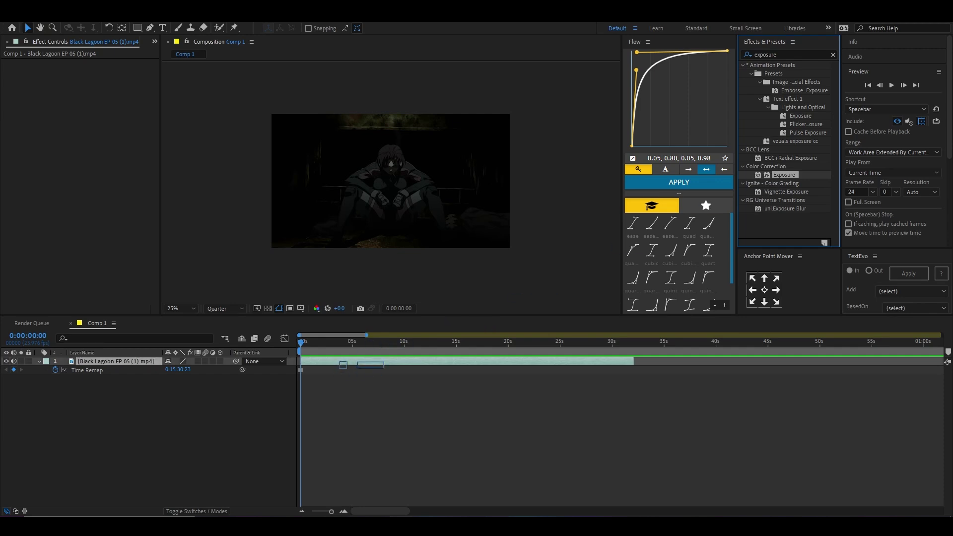
{"action": "left_click", "coordinate": [93, 88]}
{"action": "type", "text": "0.4"}
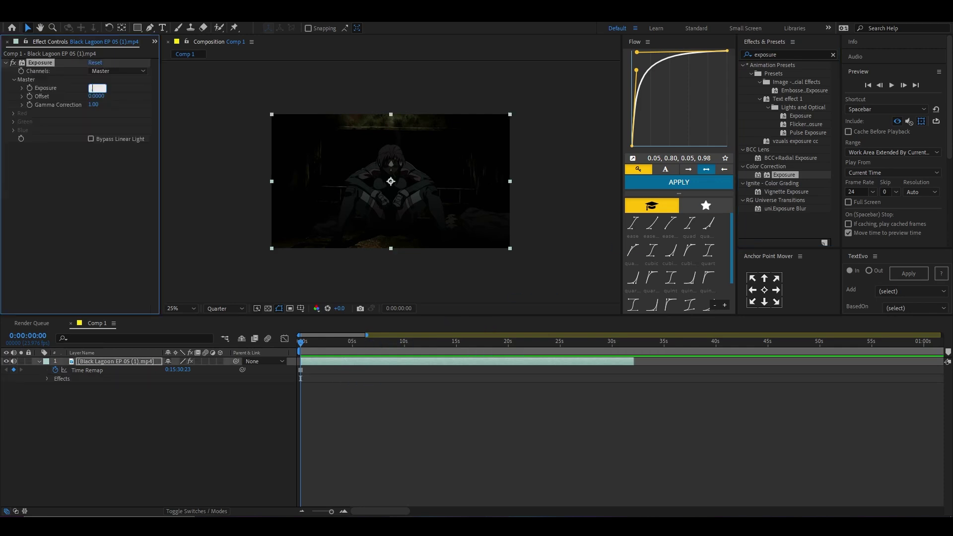
{"action": "key", "text": "Return"}
{"action": "left_click_drag", "start_coordinate": [93, 88], "coordinate": [256, 88]}
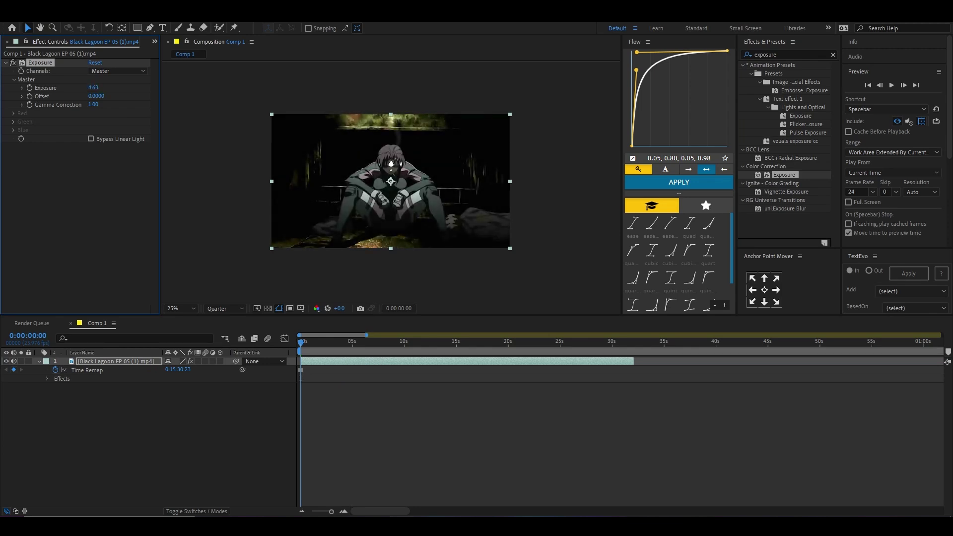
{"action": "left_click", "coordinate": [300, 378]}
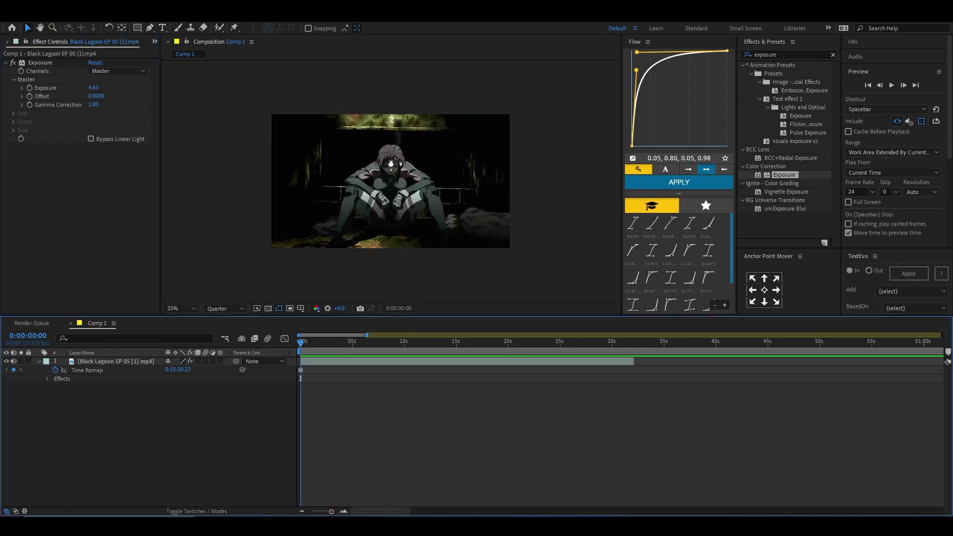
{"action": "scroll", "coordinate": [390, 208], "scroll_direction": "up", "scroll_amount": 1}
{"action": "left_click", "coordinate": [225, 309]}
{"action": "left_click", "coordinate": [224, 332]}
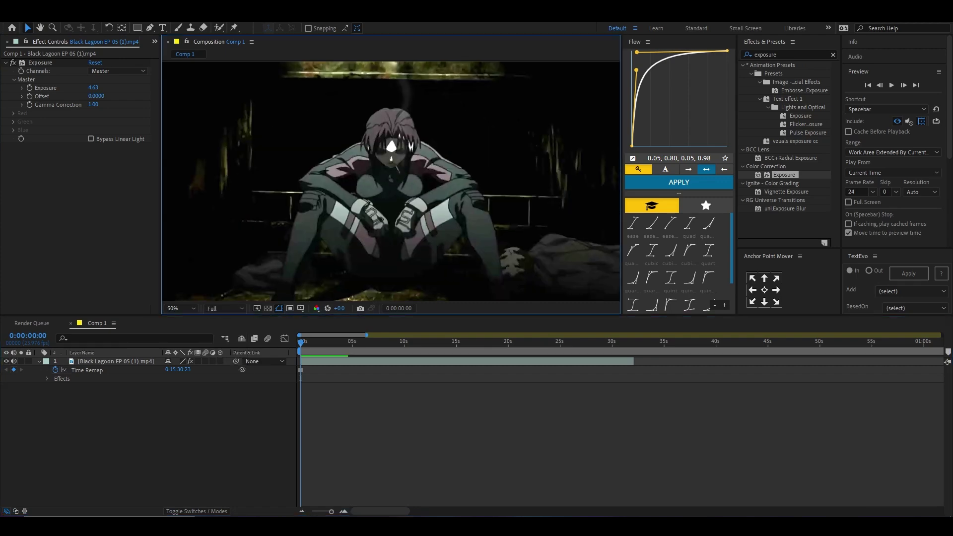
{"action": "scroll", "coordinate": [391, 181], "scroll_direction": "up", "scroll_amount": 3}
{"action": "scroll", "coordinate": [390, 181], "scroll_direction": "down", "scroll_amount": 2}
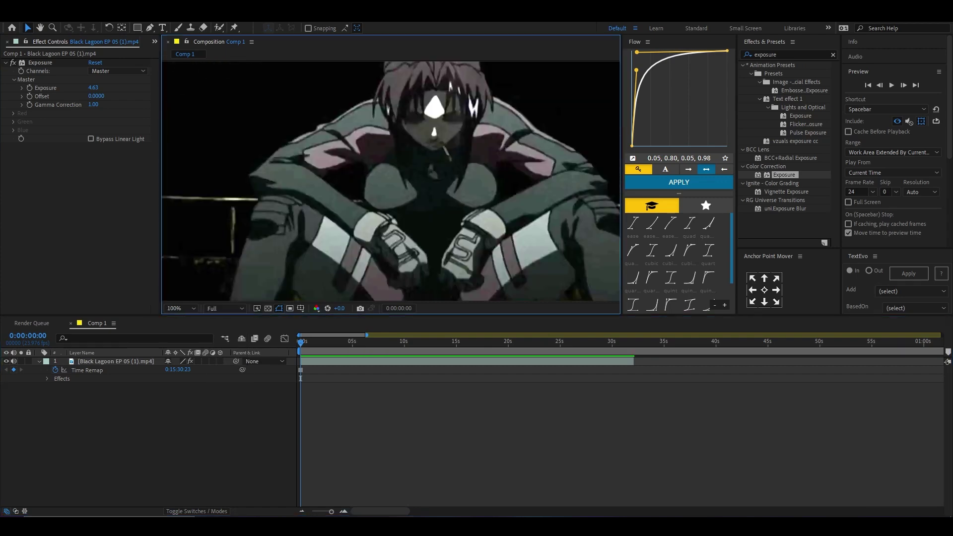
{"action": "scroll", "coordinate": [391, 181], "scroll_direction": "down", "scroll_amount": 2}
{"action": "scroll", "coordinate": [391, 181], "scroll_direction": "up", "scroll_amount": 1}
{"action": "key", "text": "h"}
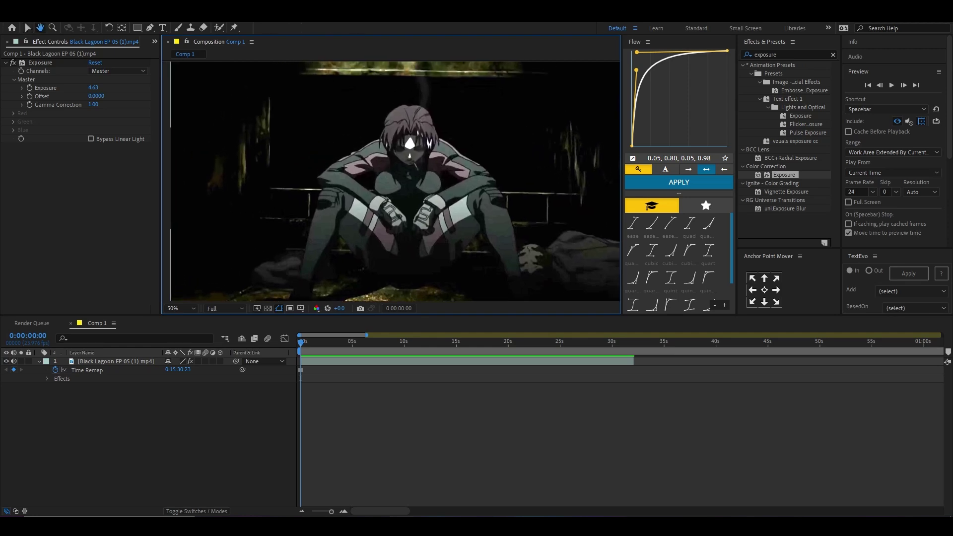
{"action": "key", "text": "v"}
{"action": "left_click", "coordinate": [225, 308]}
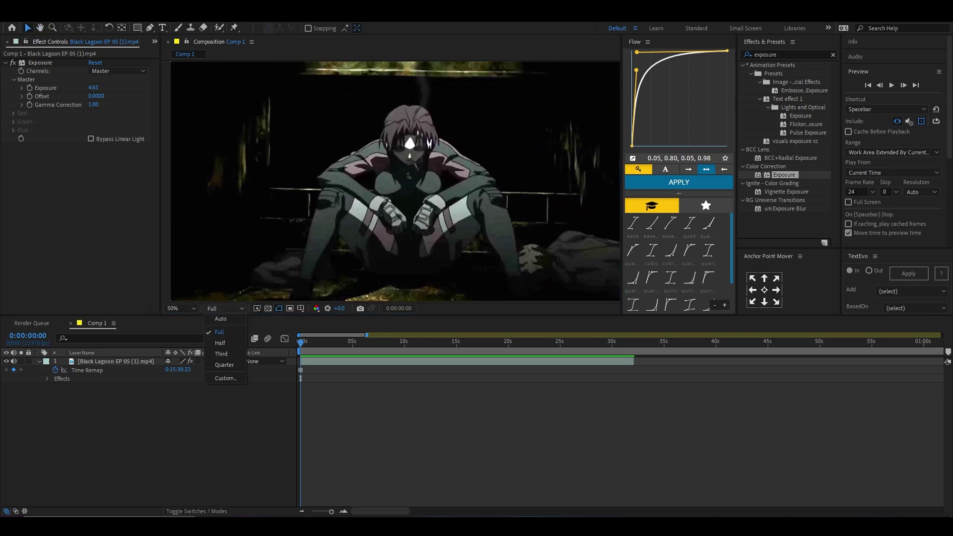
{"action": "left_click", "coordinate": [218, 361]}
{"action": "key", "text": "comma"}
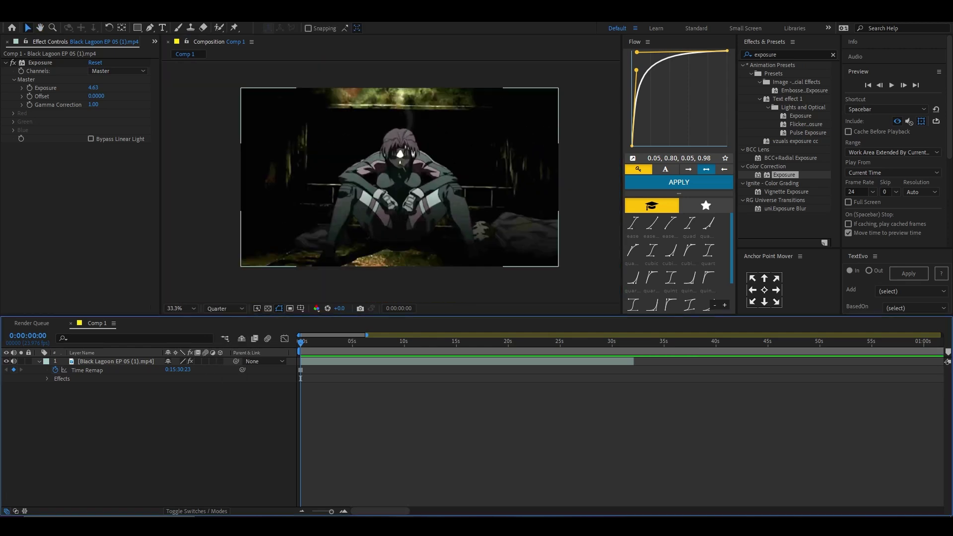
{"action": "left_click", "coordinate": [115, 361]}
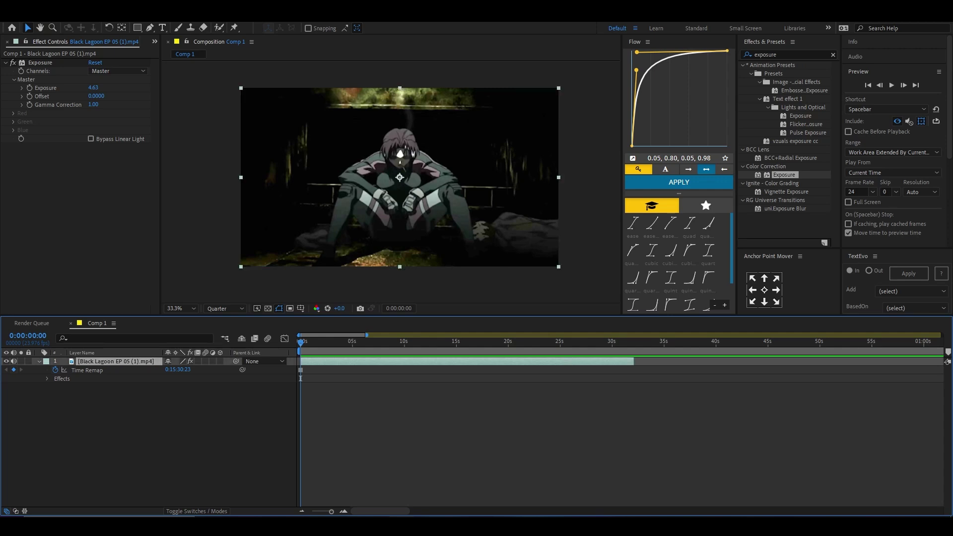
Add a 50mm camera and a 3D Null Object to Comp 1
{"action": "key", "text": "ctrl+alt+shift+c"}
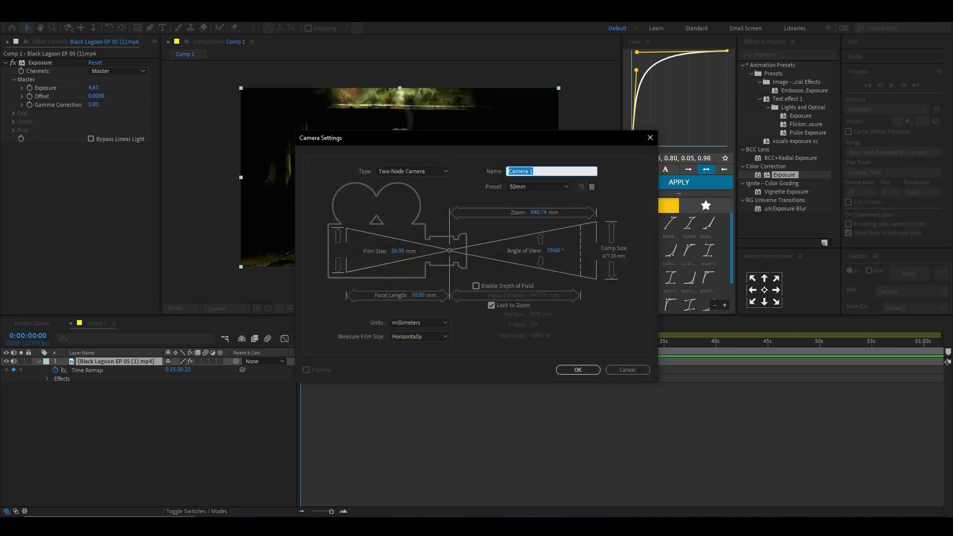
{"action": "left_click", "coordinate": [578, 369]}
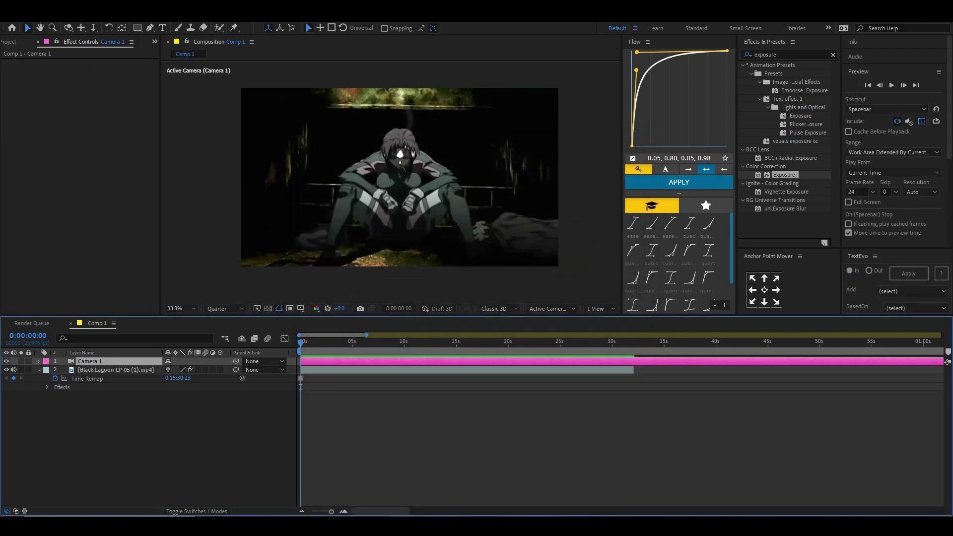
{"action": "key", "text": "ctrl+alt+shift+y"}
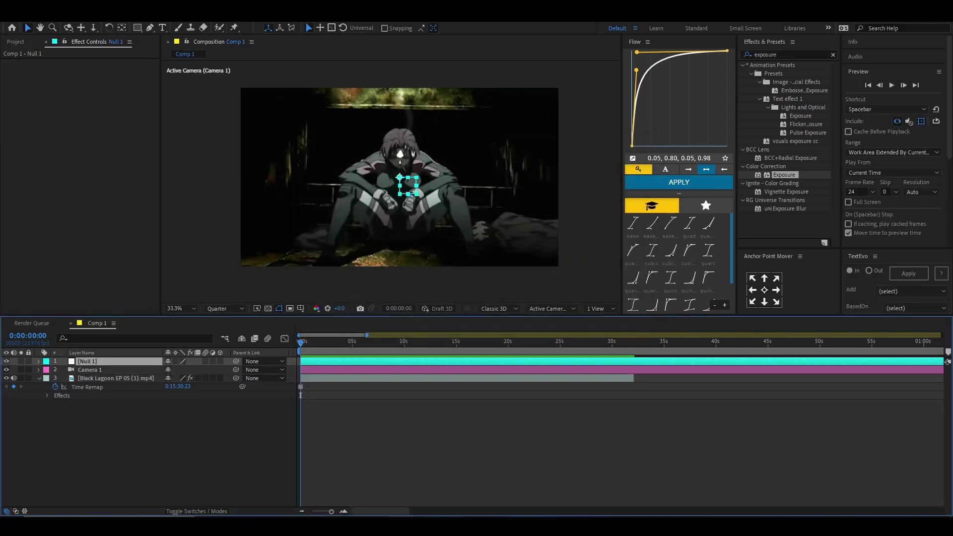
{"action": "left_click", "coordinate": [219, 362]}
Parent Camera 1 to Null 1
{"action": "left_click_drag", "start_coordinate": [236, 369], "coordinate": [99, 361]}
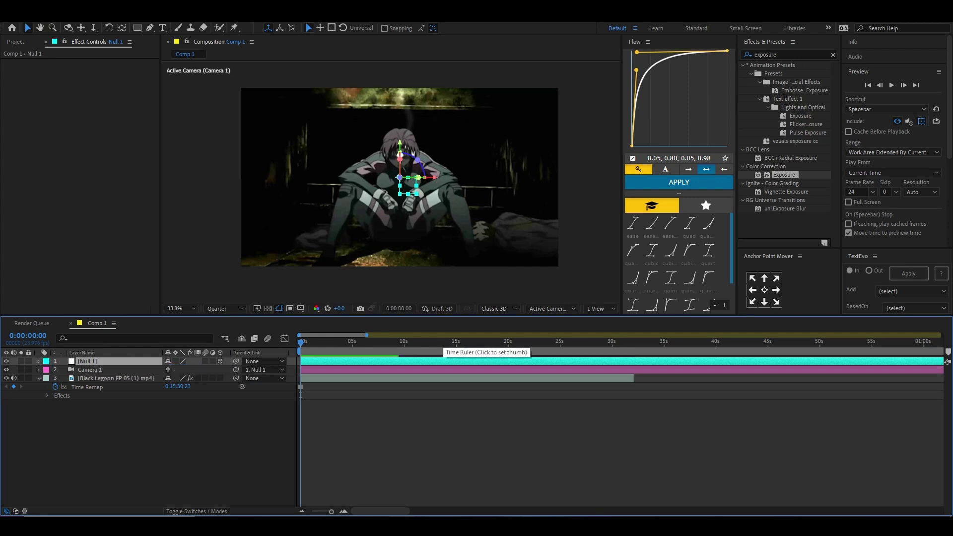
{"action": "key", "text": "minus"}
{"action": "key", "text": "minus"}
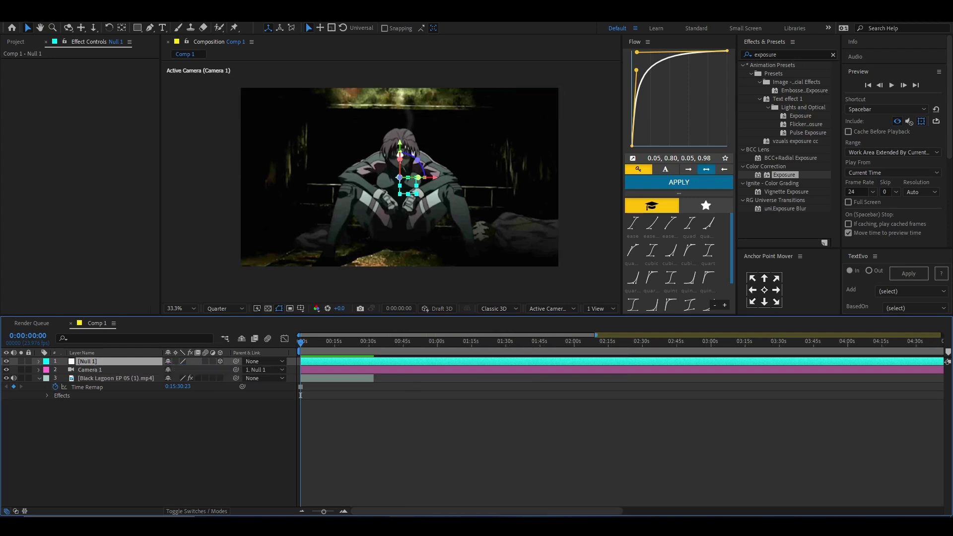
{"action": "key", "text": "equal"}
{"action": "key", "text": "equal"}
{"action": "key", "text": "equal"}
{"action": "key", "text": "minus"}
{"action": "key", "text": "minus"}
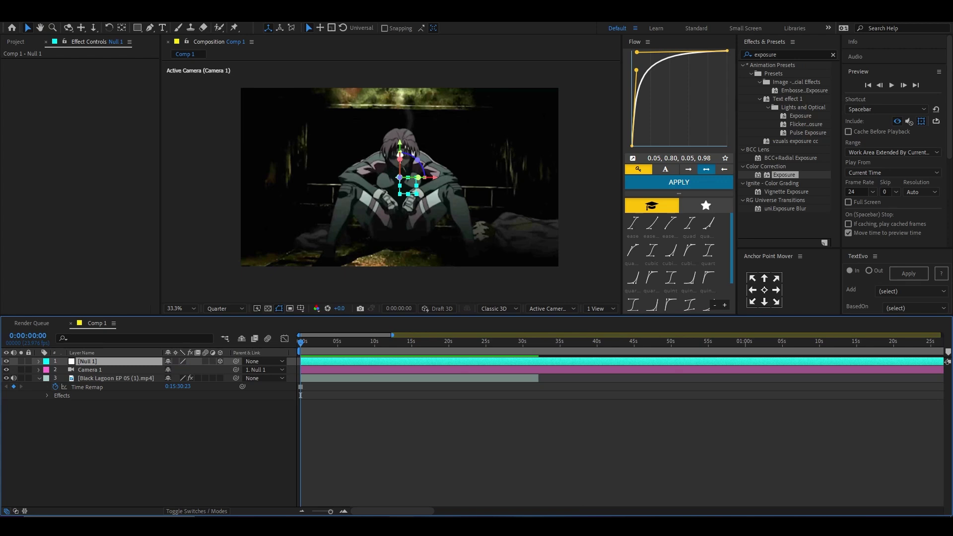
{"action": "key", "text": "ctrl+shift+a"}
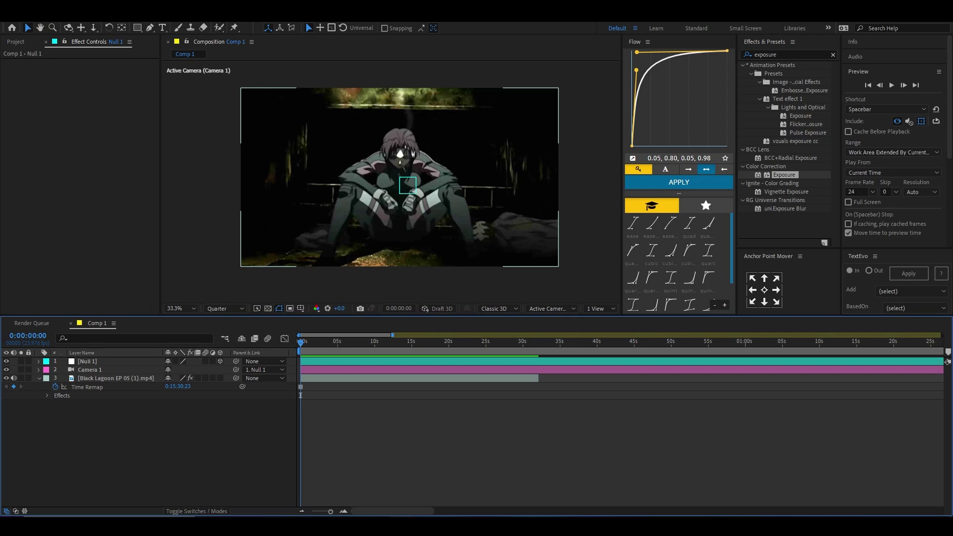
Switch to the Pen tool (G) to start masking the figure out of the freeze frame
{"action": "key", "text": "g"}
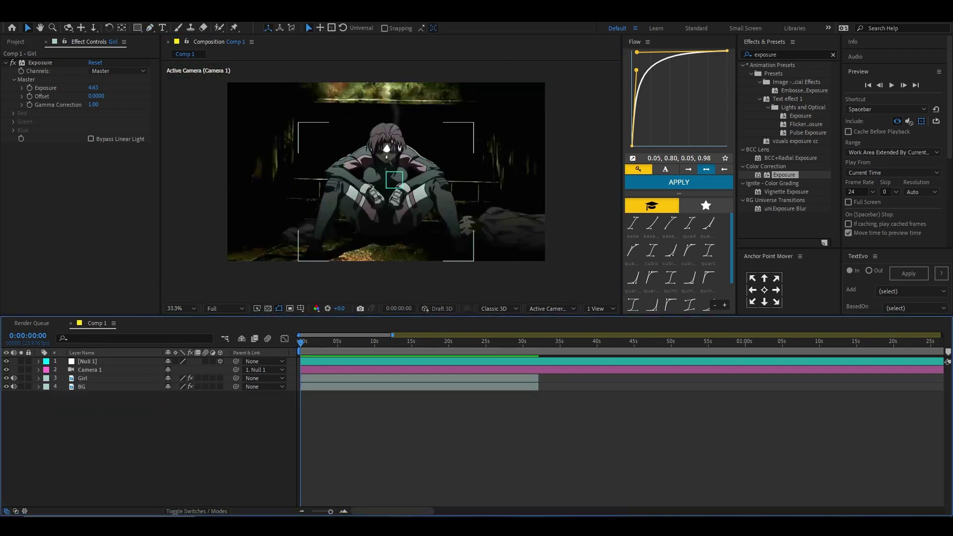
Make Girl and BG 3D layers and push BG back in depth to Z 638
{"action": "left_click", "coordinate": [220, 378]}
{"action": "left_click", "coordinate": [220, 387]}
{"action": "left_click", "coordinate": [82, 378]}
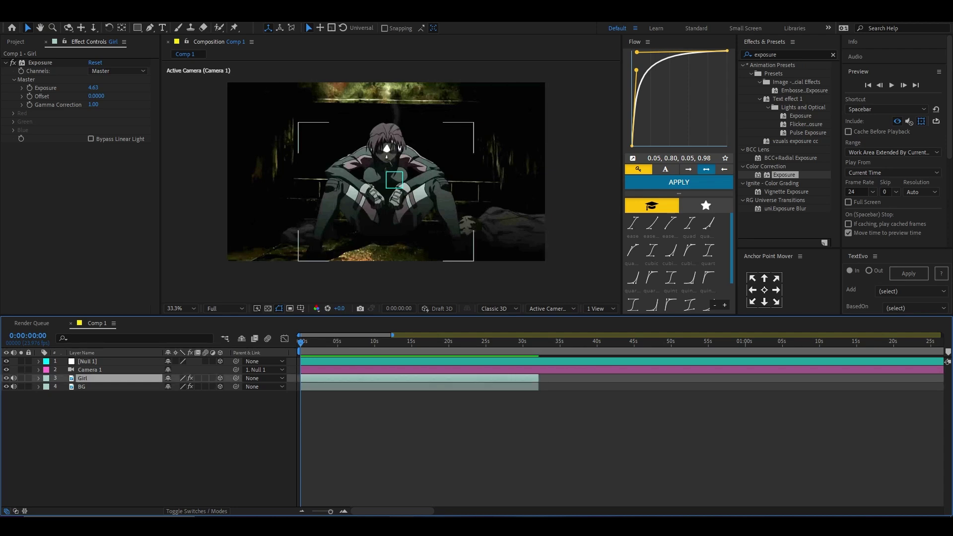
{"action": "key", "text": "p"}
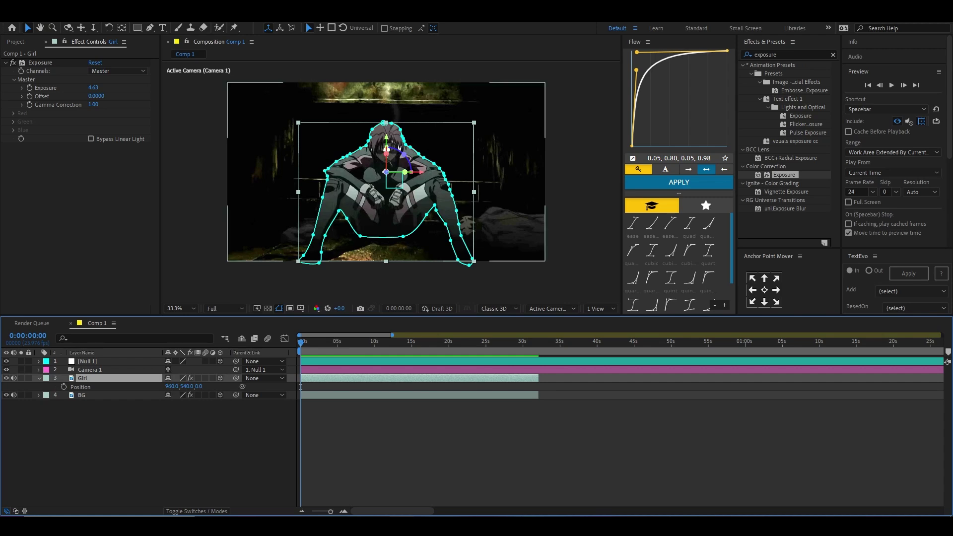
{"action": "left_click", "coordinate": [300, 395]}
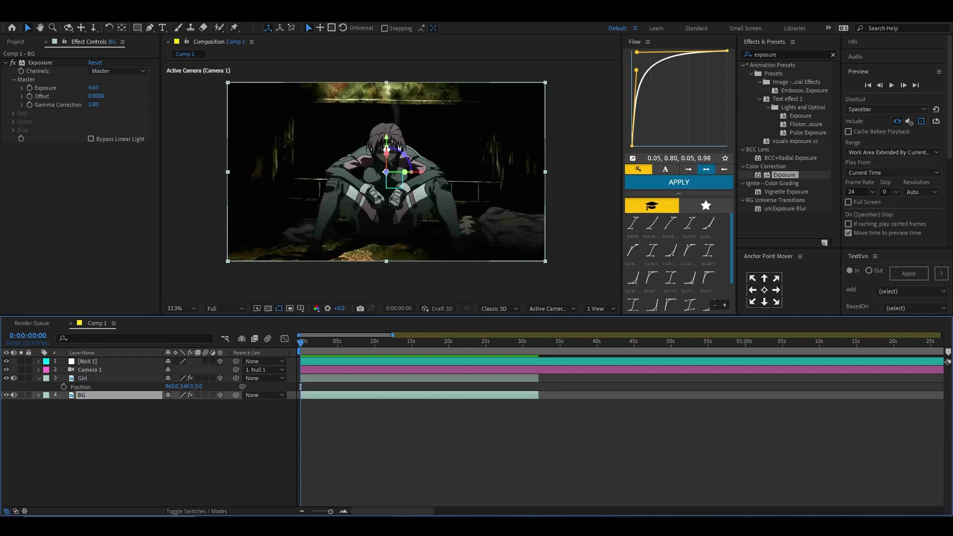
{"action": "key", "text": "p"}
{"action": "left_click_drag", "start_coordinate": [198, 403], "coordinate": [337, 403]}
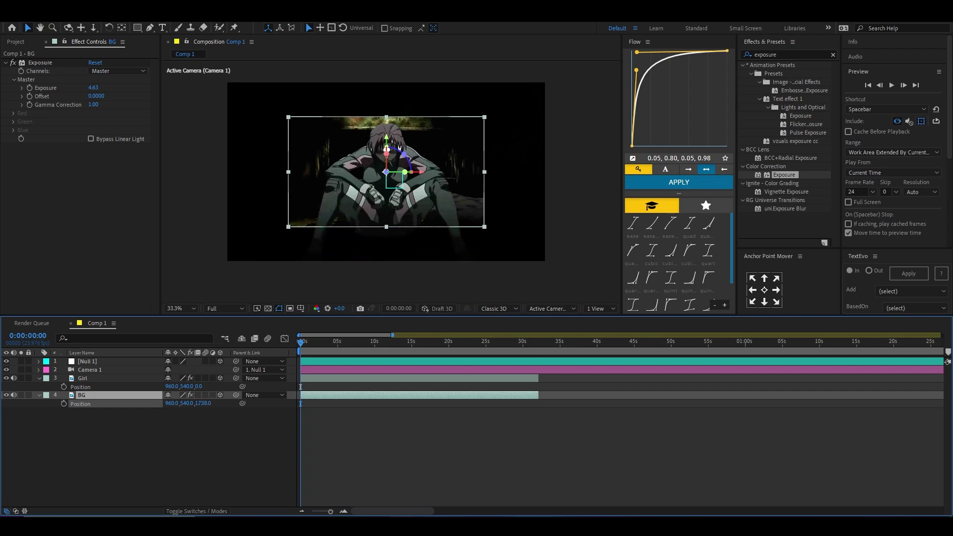
Scale the BG layer to 181% to fill the frame
{"action": "key", "text": "s"}
{"action": "left_click_drag", "start_coordinate": [182, 403], "coordinate": [227, 403]}
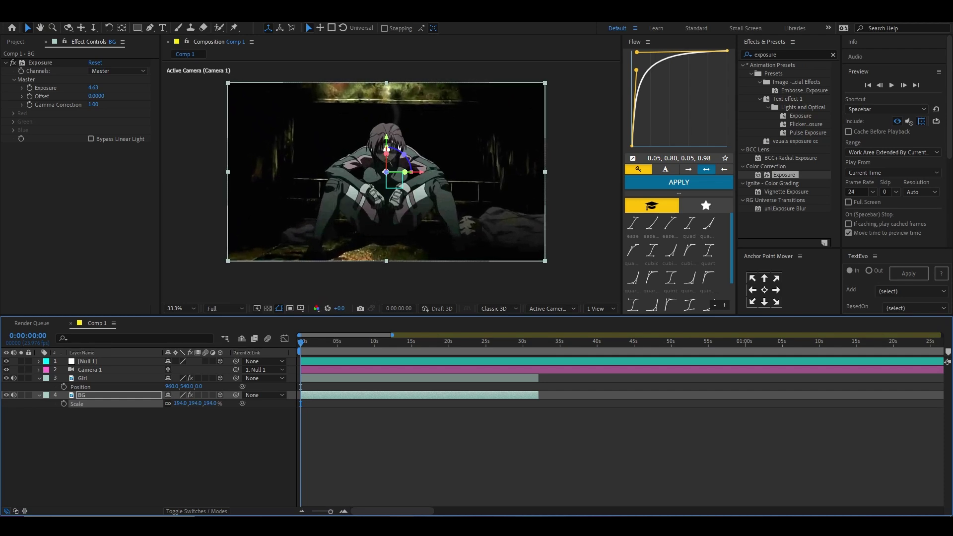
{"action": "key", "text": "ctrl+shift+a"}
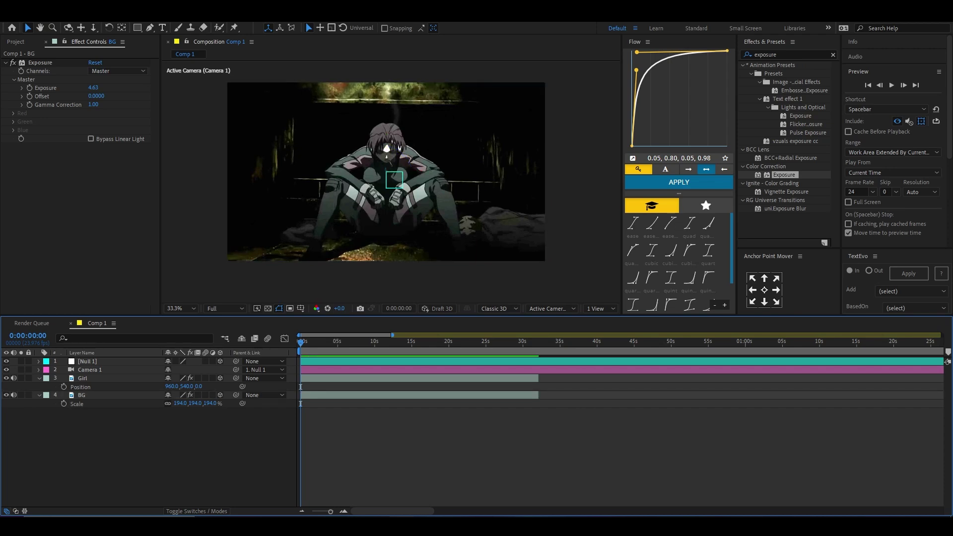
Try moving Null 1's Position Z to push the camera rig in
{"action": "key", "text": "ctrl+z"}
{"action": "key", "text": "ctrl+z"}
{"action": "key", "text": "ctrl+z"}
{"action": "left_click_drag", "start_coordinate": [199, 369], "coordinate": [198, 370]}
{"action": "key", "text": "ctrl+shift+a"}
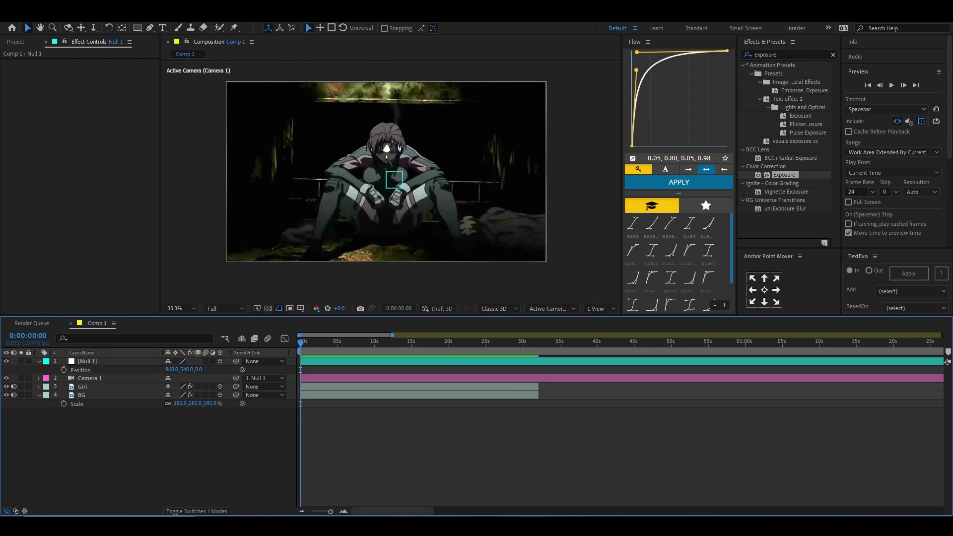
Create a KNOCKOUT text layer in the Who asks Satan font with tracking 270
{"action": "key", "text": "ctrl+t"}
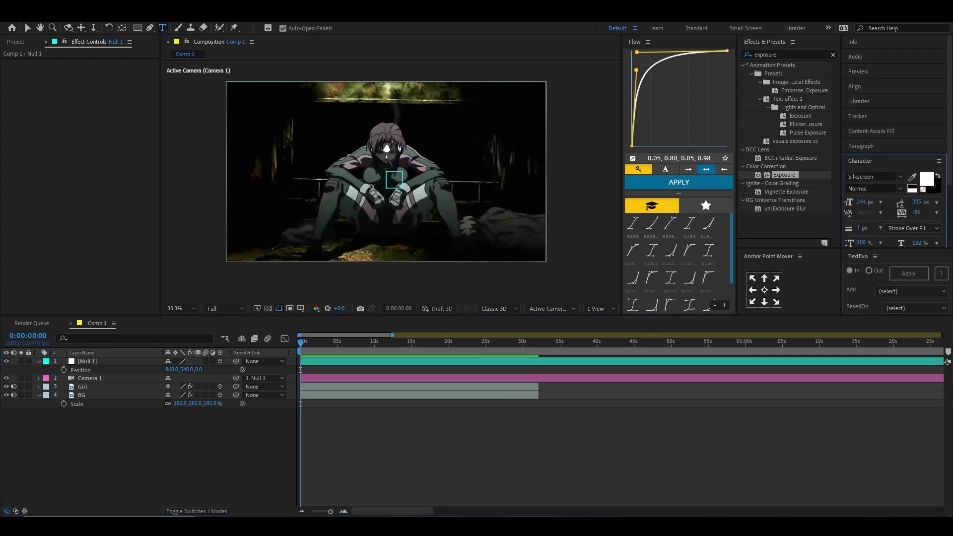
{"action": "left_click", "coordinate": [357, 139]}
{"action": "type", "text": "KNOCKOUT"}
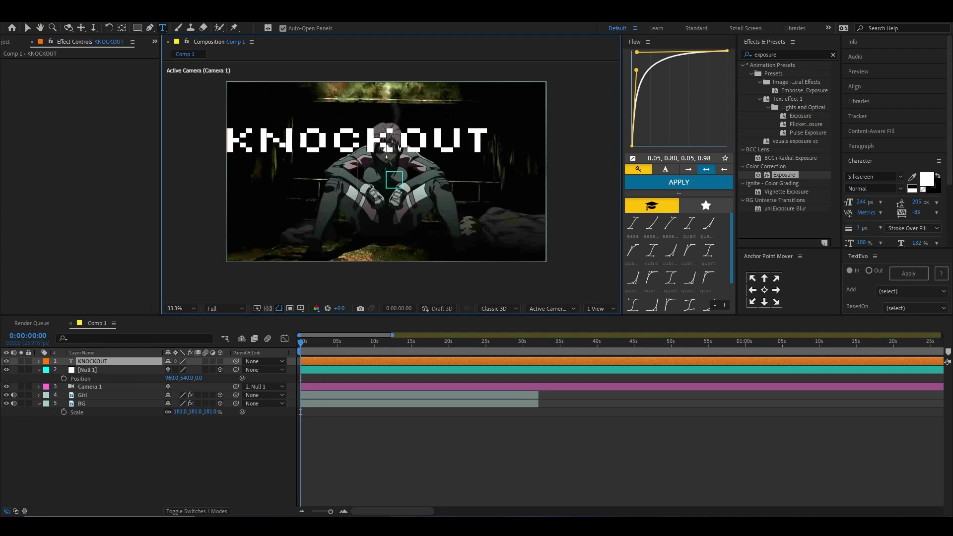
{"action": "key", "text": "KP_Enter"}
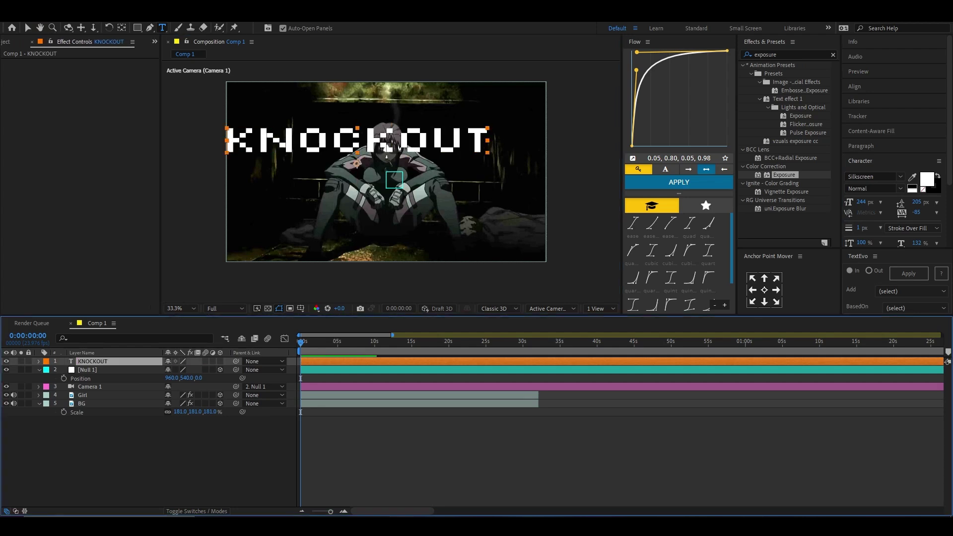
{"action": "left_click", "coordinate": [872, 176]}
{"action": "type", "text": "who"}
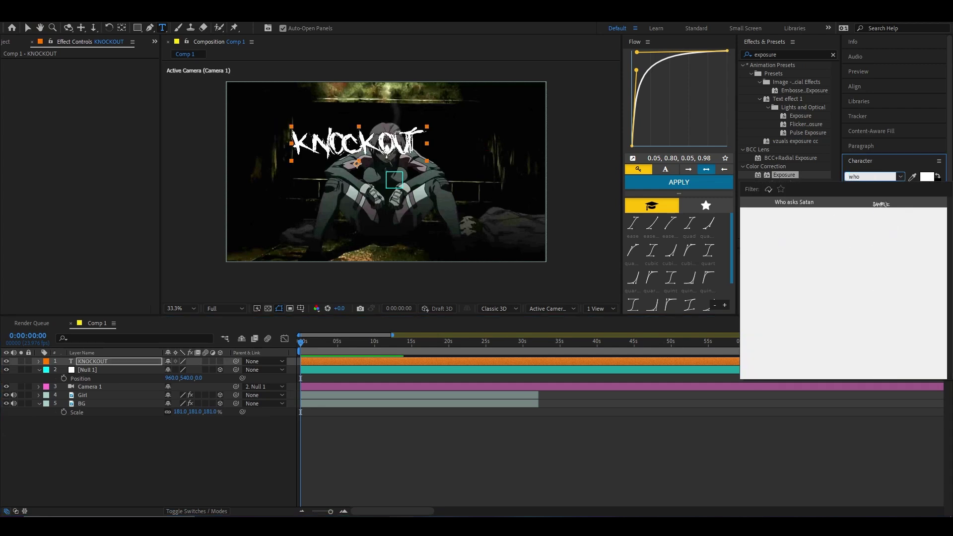
{"action": "key", "text": "Return"}
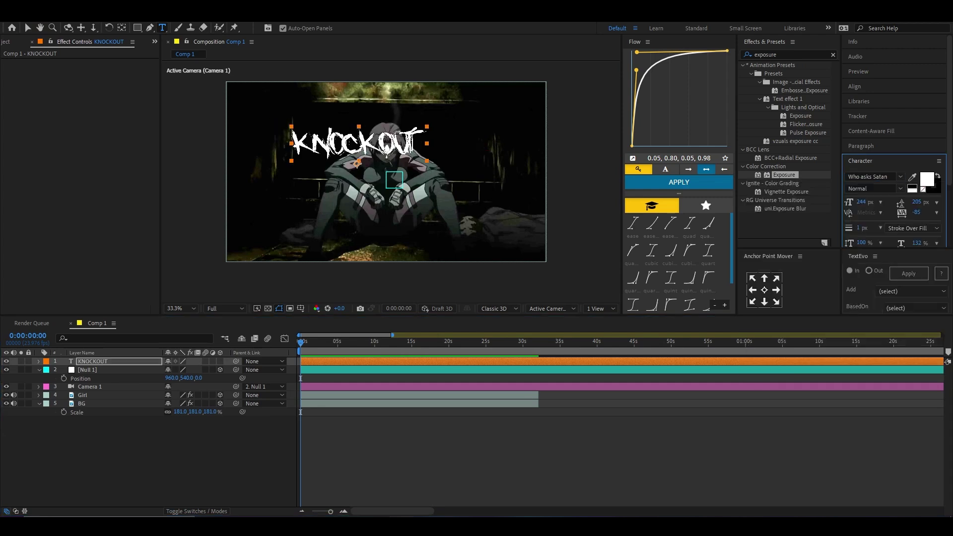
{"action": "left_click_drag", "start_coordinate": [916, 212], "coordinate": [936, 213]}
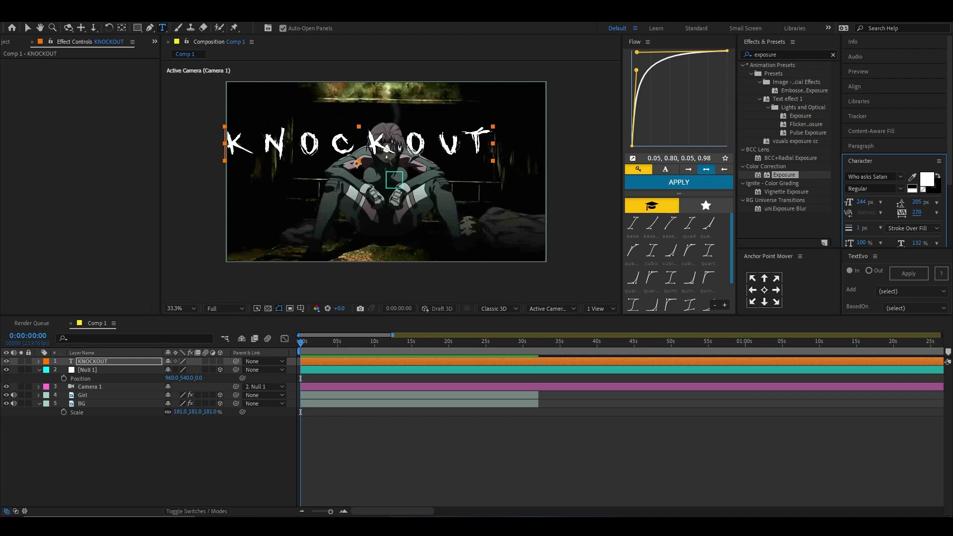
Centre KNOCKOUT horizontally and vertically in the composition using the Align panel
{"action": "left_click", "coordinate": [854, 87]}
{"action": "left_click", "coordinate": [867, 111]}
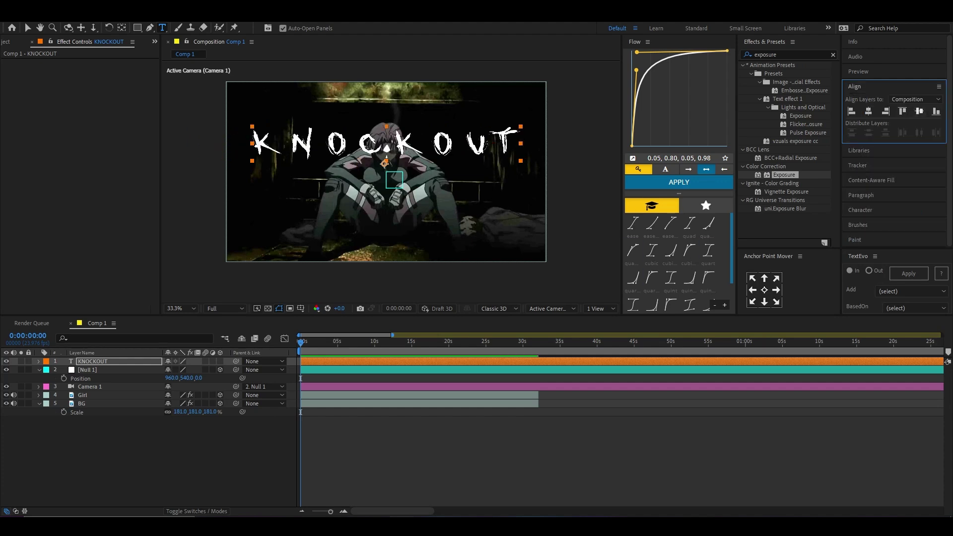
{"action": "left_click", "coordinate": [919, 111]}
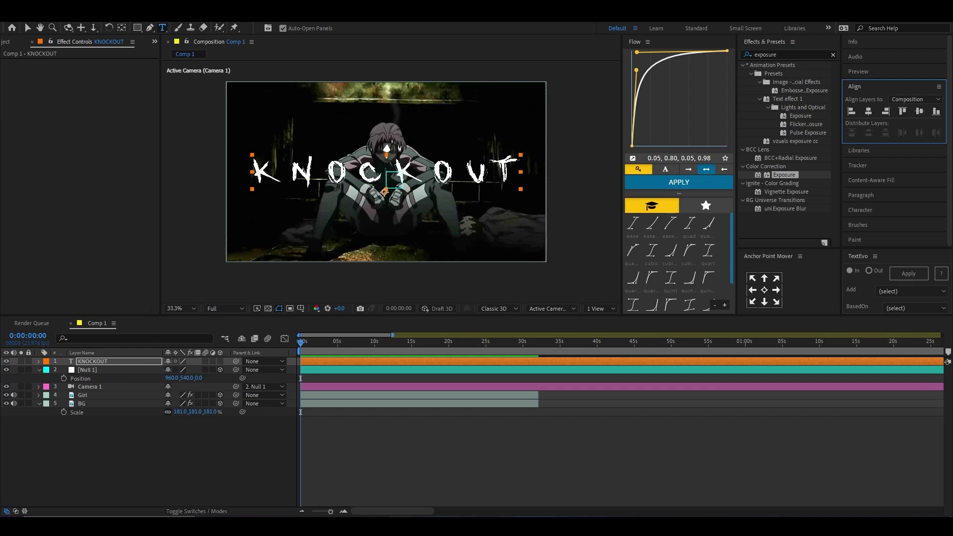
{"action": "left_click", "coordinate": [119, 361]}
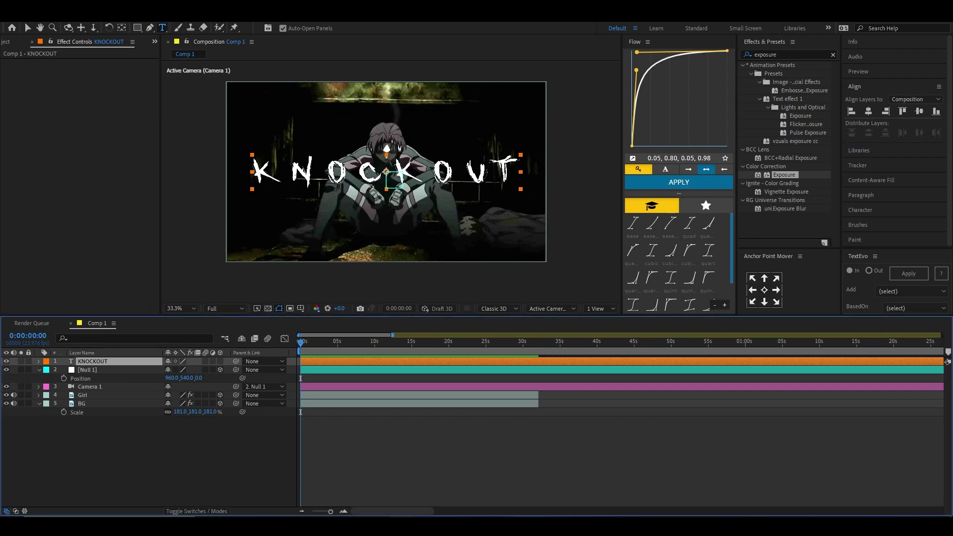
{"action": "key", "text": "v"}
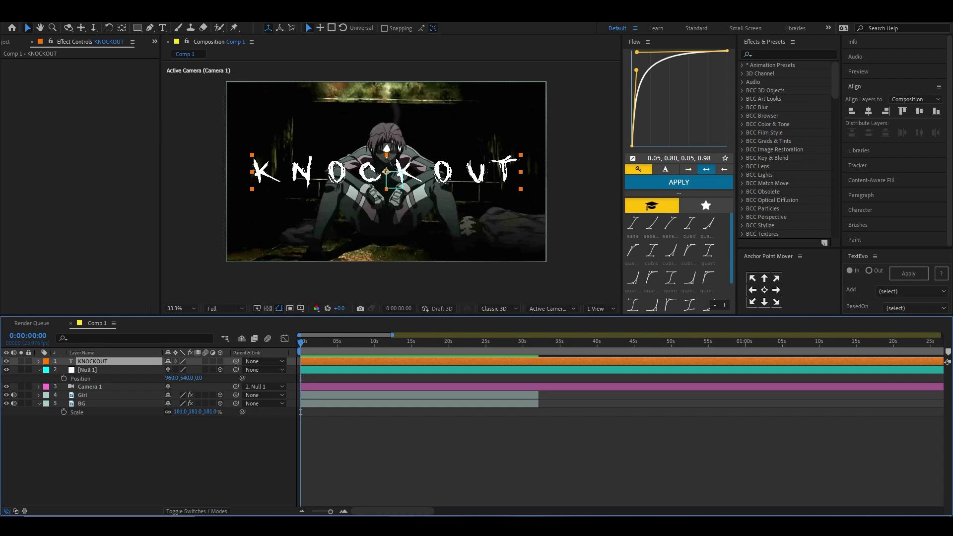
Create a Fire text solid and move it and KNOCKOUT below Camera 1
{"action": "key", "text": "ctrl+y"}
{"action": "type", "text": "Fire text"}
{"action": "key", "text": "Return"}
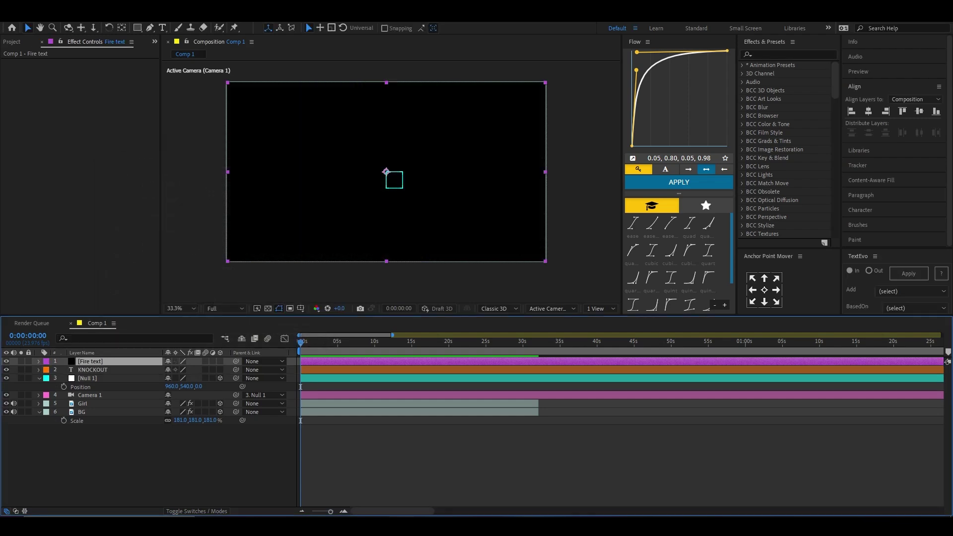
{"action": "left_click", "coordinate": [92, 370], "text": "shift"}
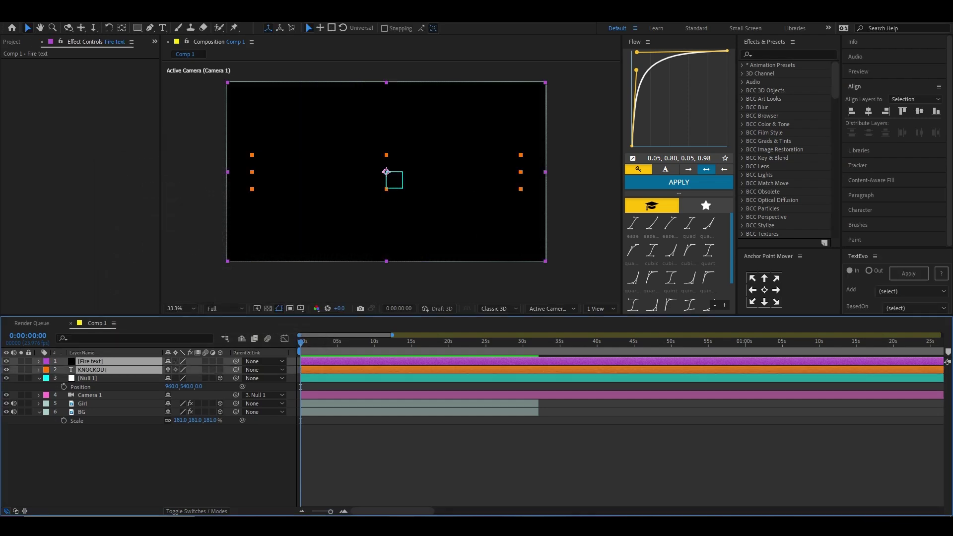
{"action": "left_click_drag", "start_coordinate": [92, 369], "coordinate": [92, 398]}
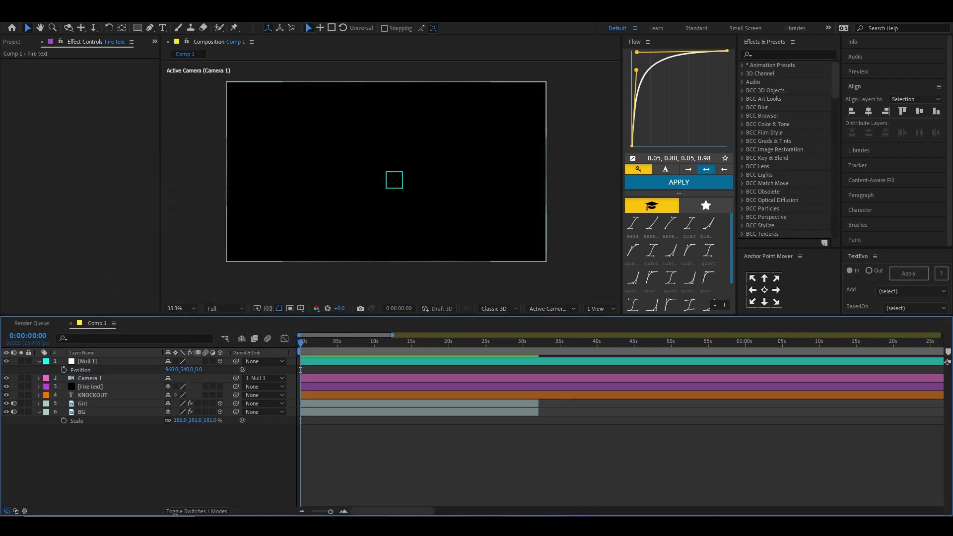
Hide KNOCKOUT from the render and make it shy so it leaves the timeline
{"action": "left_click", "coordinate": [93, 394]}
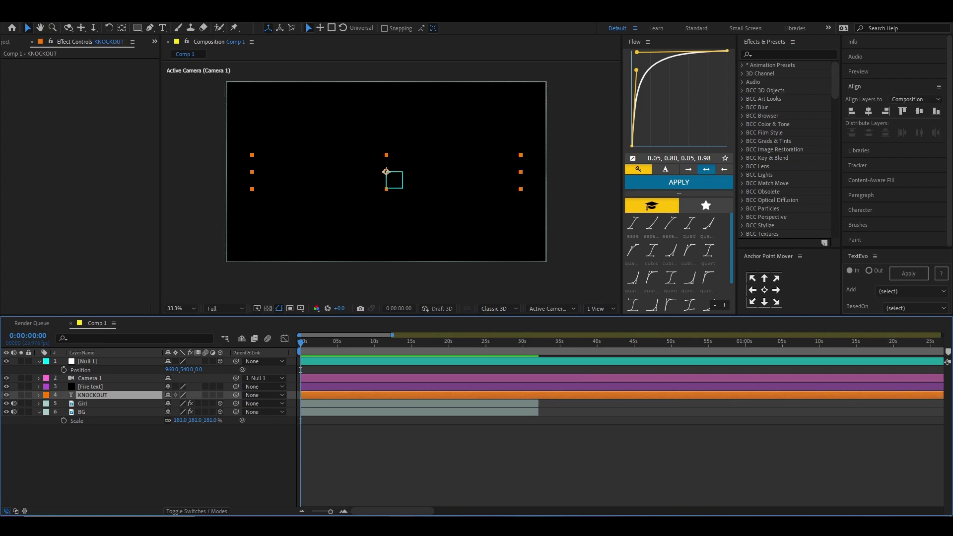
{"action": "left_click", "coordinate": [6, 395]}
{"action": "left_click", "coordinate": [241, 338]}
{"action": "left_click", "coordinate": [94, 386]}
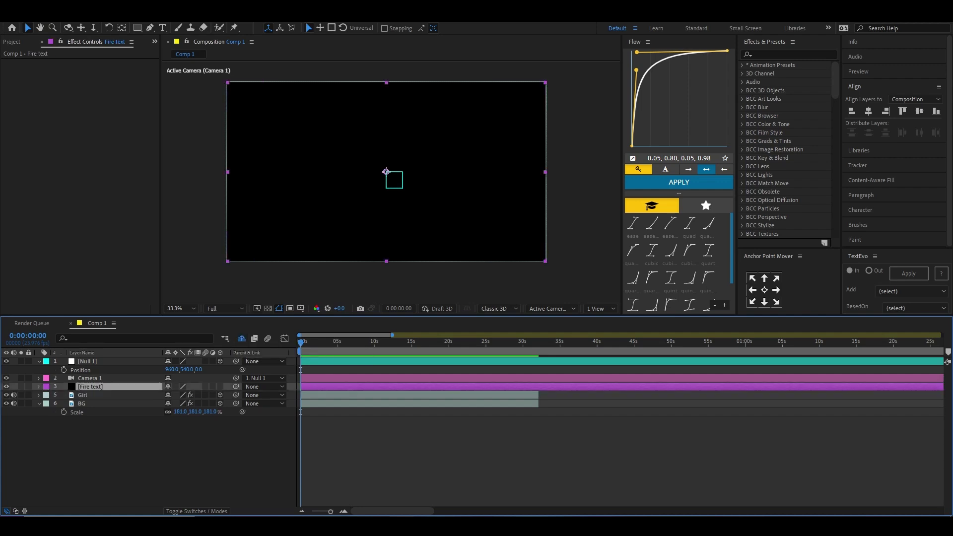
Apply the Saber effect to Fire text with the Fire preset
{"action": "left_click", "coordinate": [789, 54]}
{"action": "type", "text": "saber"}
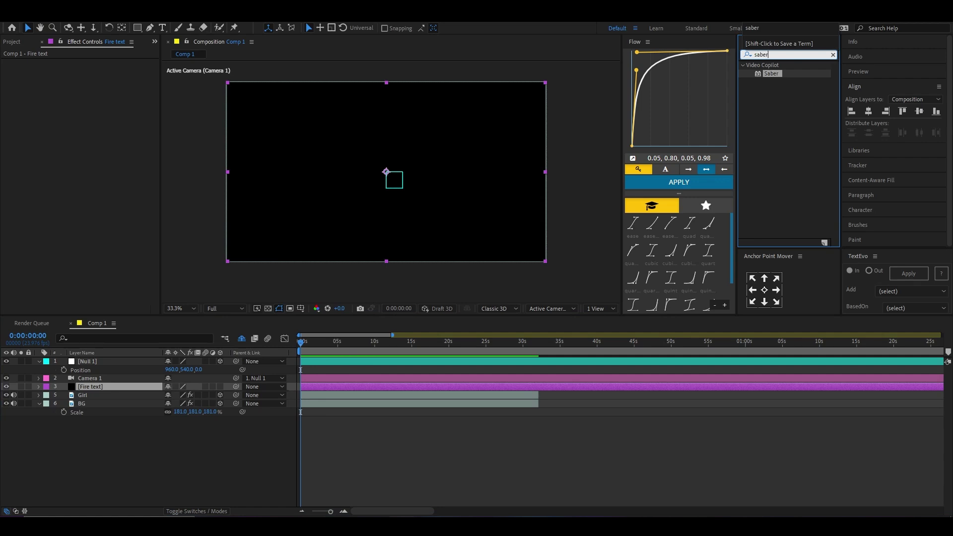
{"action": "left_click_drag", "start_coordinate": [770, 73], "coordinate": [397, 386]}
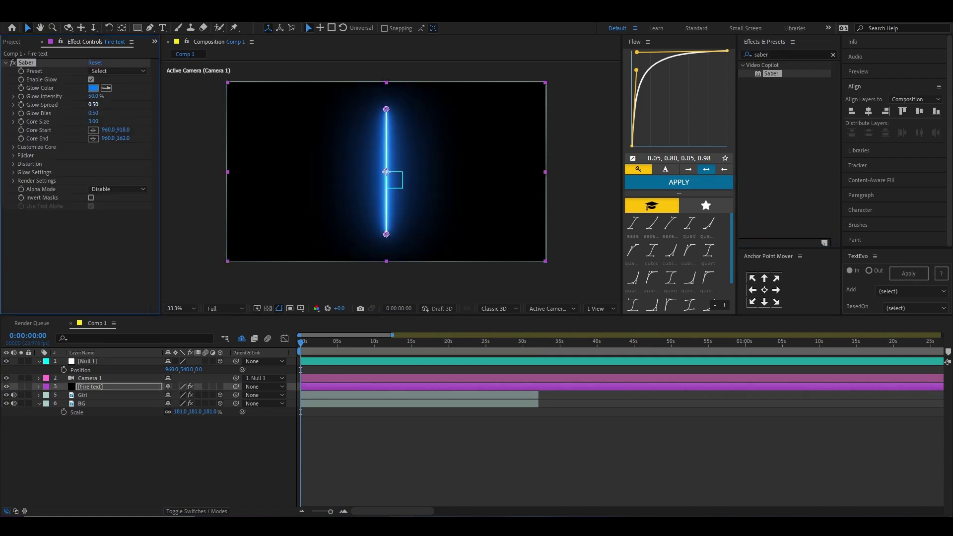
{"action": "left_click", "coordinate": [118, 71]}
{"action": "left_click", "coordinate": [135, 114]}
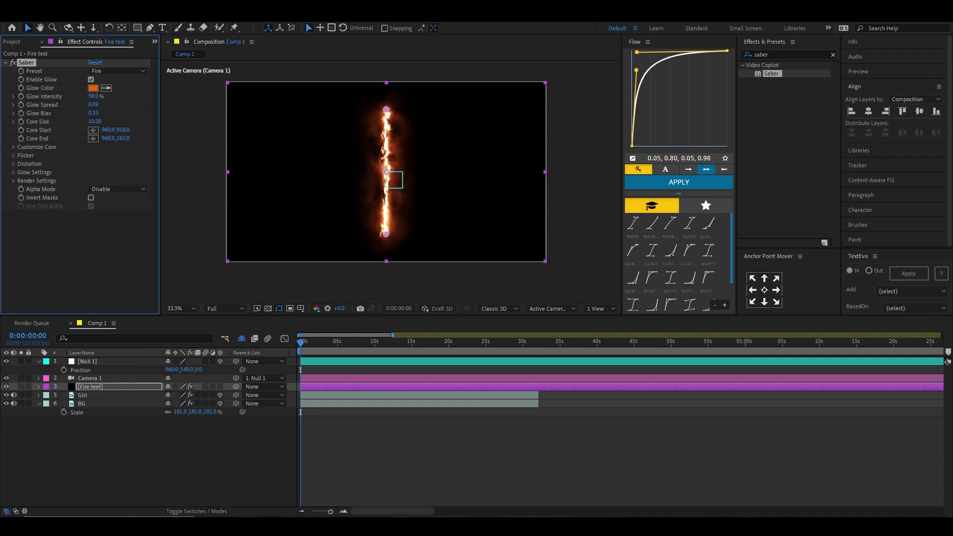
Set Saber's core type to Text Layer using KNOCKOUT
{"action": "left_click", "coordinate": [14, 146]}
{"action": "left_click", "coordinate": [118, 155]}
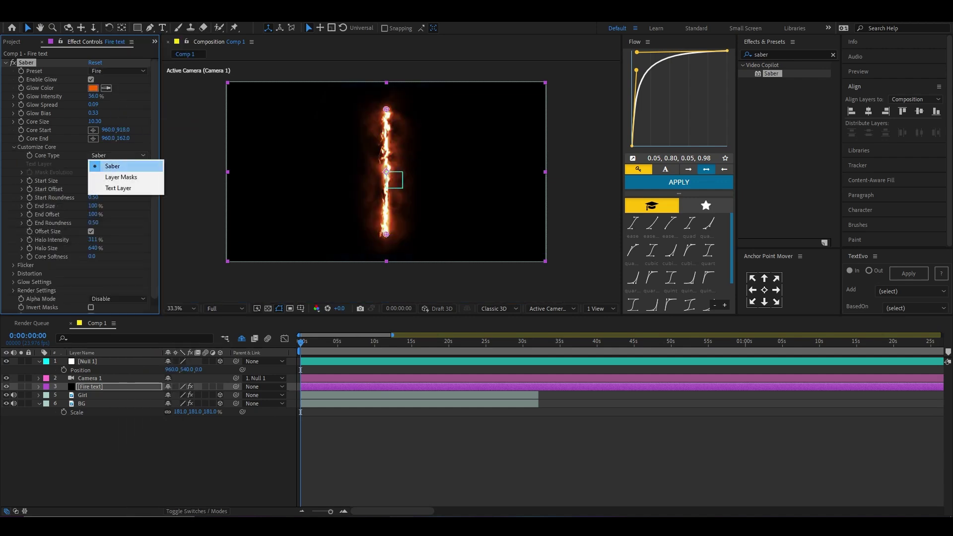
{"action": "left_click", "coordinate": [118, 188]}
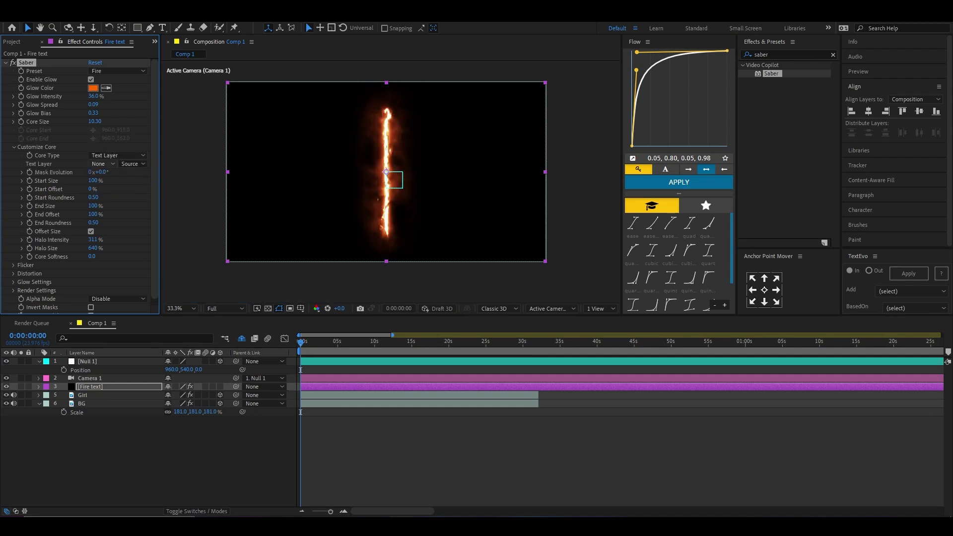
{"action": "left_click", "coordinate": [102, 164]}
{"action": "left_click", "coordinate": [126, 211]}
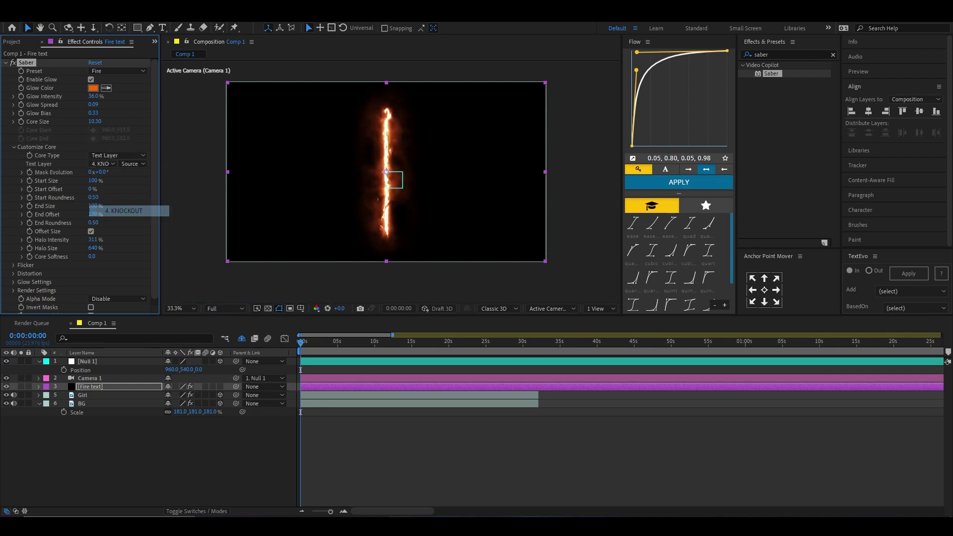
{"action": "scroll", "coordinate": [79, 186], "scroll_direction": "down", "scroll_amount": 1}
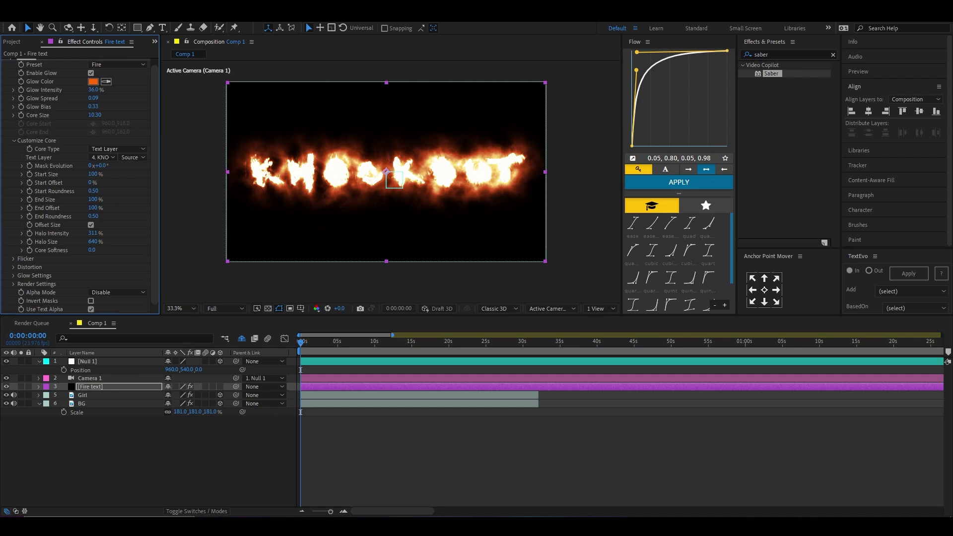
Set Saber's Render Settings Composite Settings to Transparent
{"action": "left_click", "coordinate": [14, 140]}
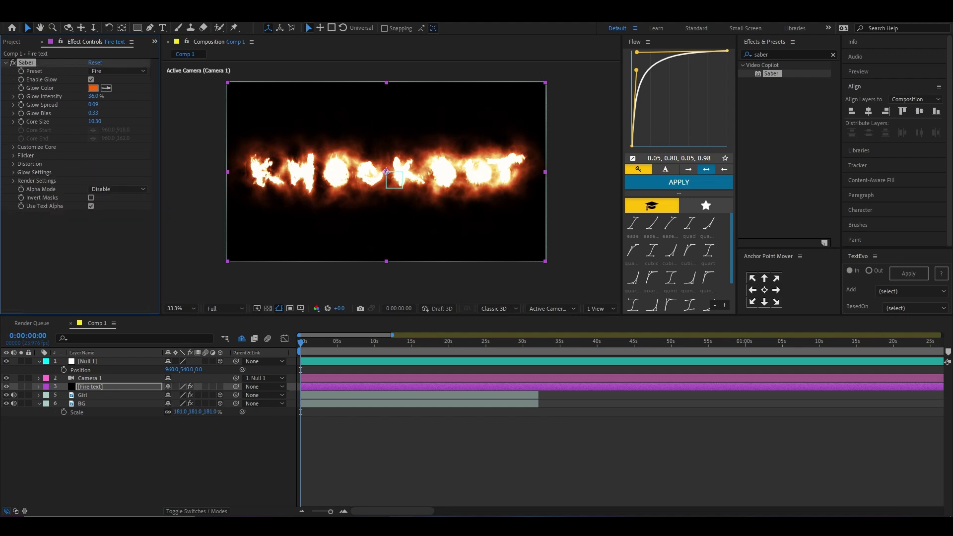
{"action": "left_click", "coordinate": [14, 181]}
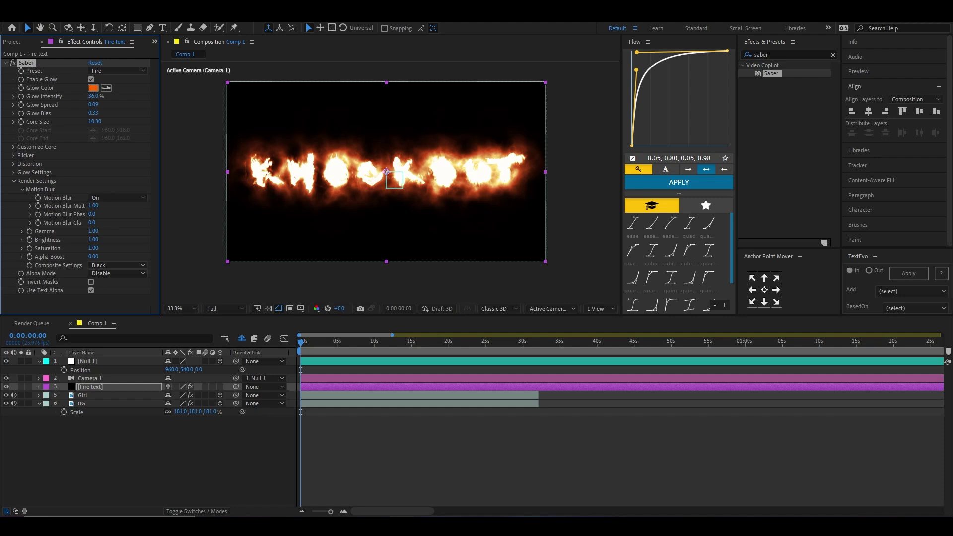
{"action": "left_click", "coordinate": [117, 274]}
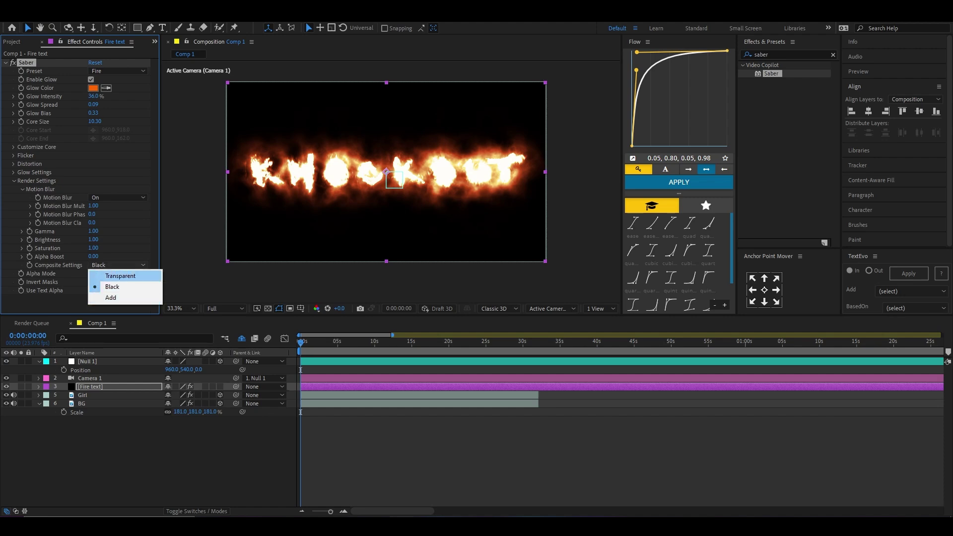
{"action": "left_click", "coordinate": [120, 276]}
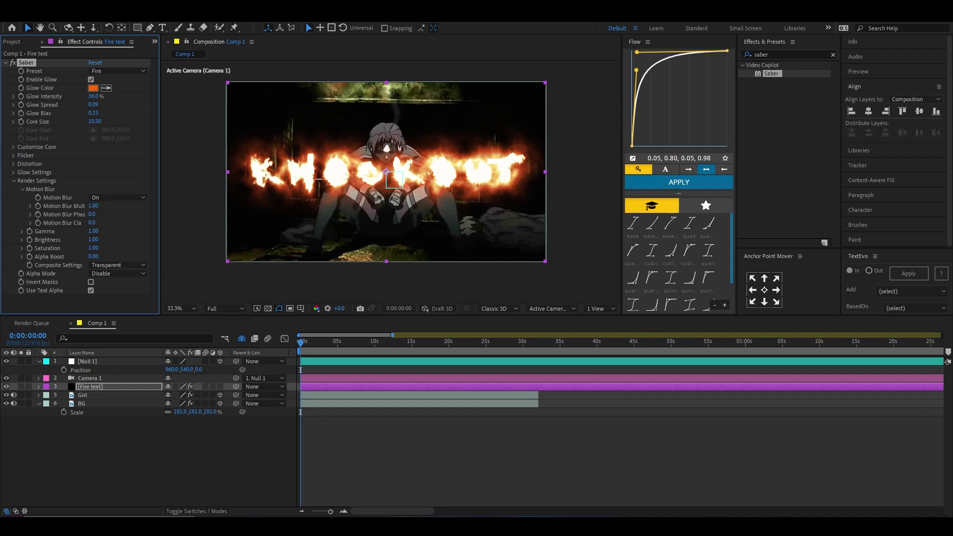
Set Saber Glow Intensity to 17% and reduce Core Size to 1.90
{"action": "left_click_drag", "start_coordinate": [92, 96], "coordinate": [114, 96]}
{"action": "left_click", "coordinate": [94, 97]}
{"action": "type", "text": "1"}
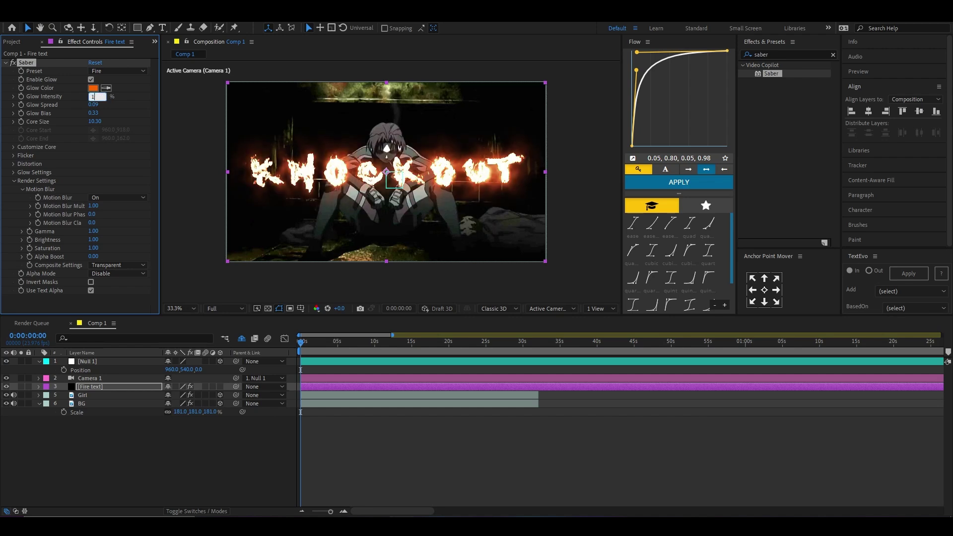
{"action": "type", "text": "7"}
{"action": "key", "text": "Return"}
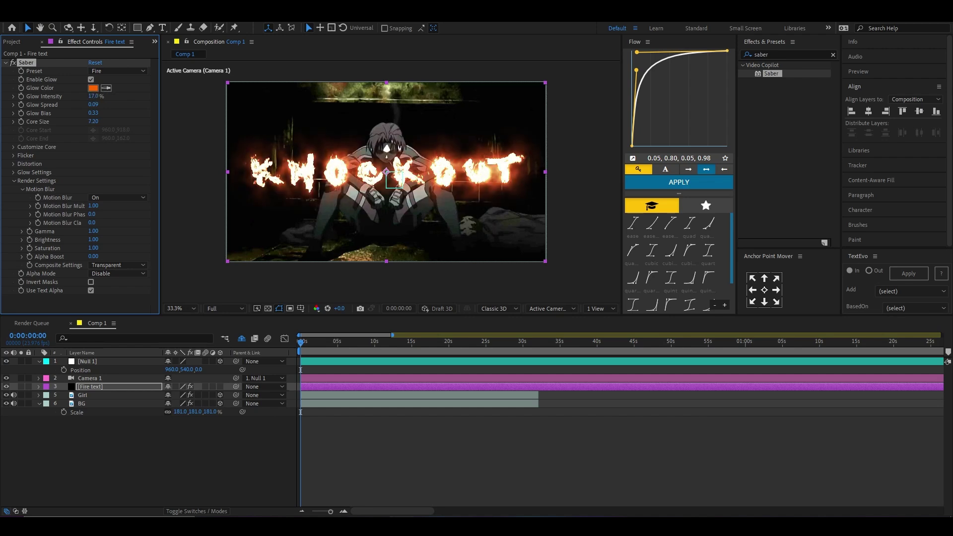
{"action": "left_click_drag", "start_coordinate": [93, 121], "coordinate": [79, 121]}
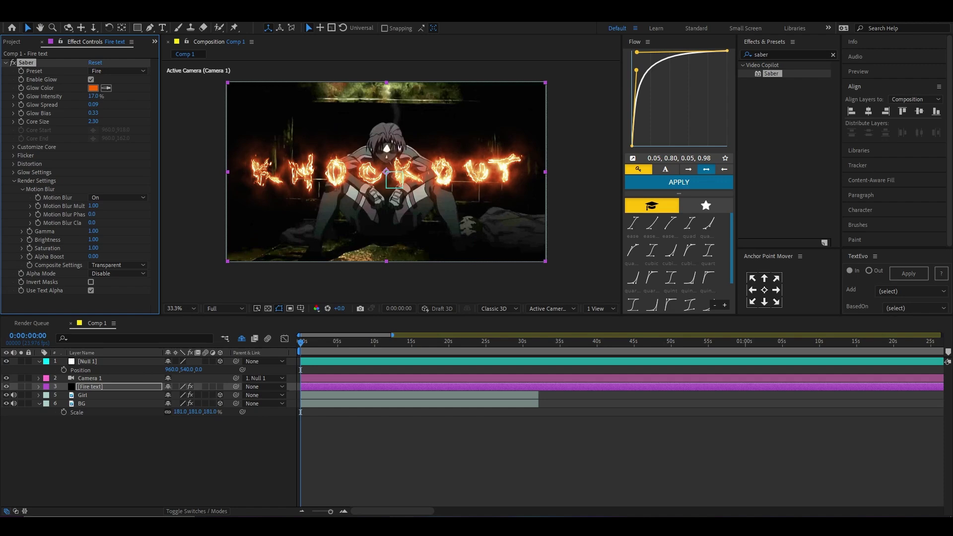
{"action": "left_click_drag", "start_coordinate": [93, 121], "coordinate": [89, 121]}
Save the project under the name 'Tutorial 4'
{"action": "key", "text": "ctrl+s"}
{"action": "type", "text": "Tut"}
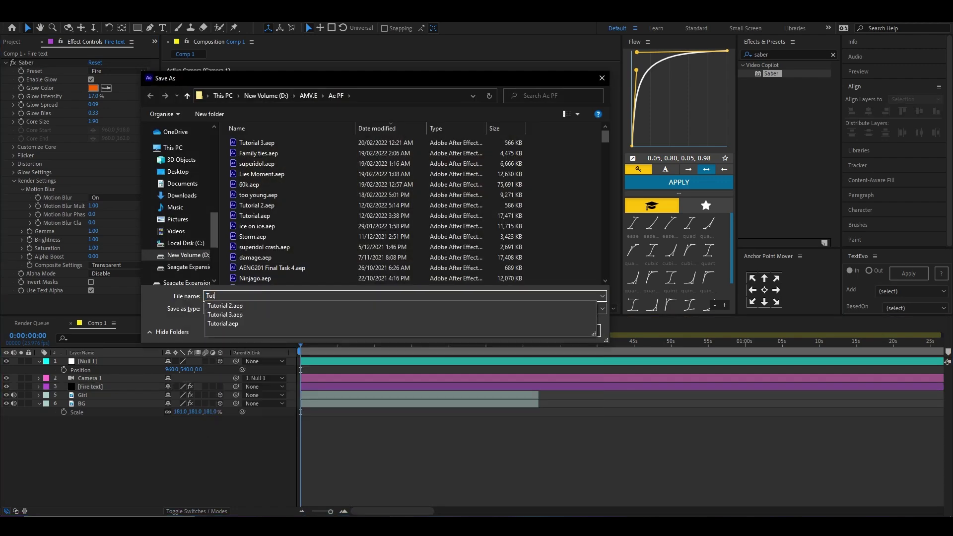
{"action": "type", "text": "p"}
{"action": "key", "text": "BackSpace"}
{"action": "type", "text": "orial 4"}
{"action": "key", "text": "Return"}
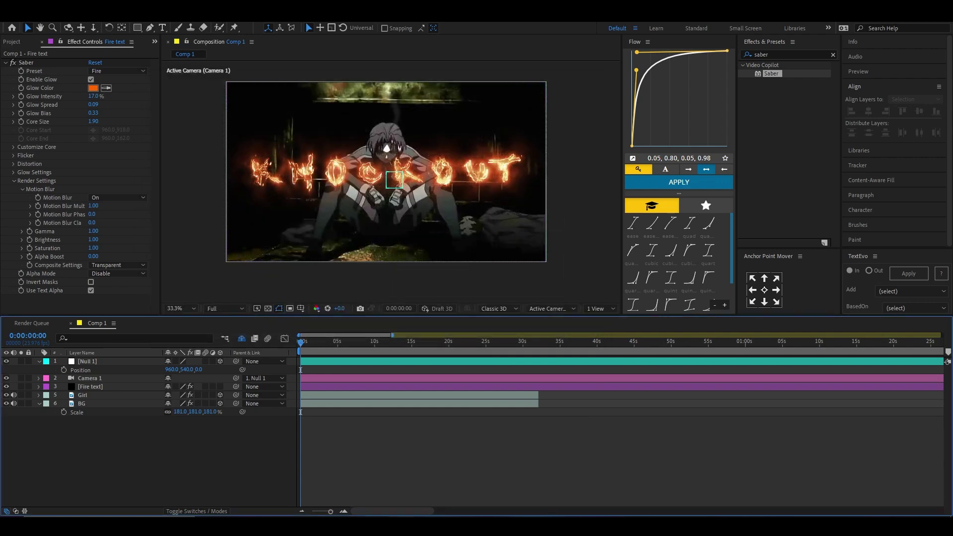
Lift the KNOCKOUT Fire text to 963, 162, scale it to 82% and set Z Position to -114
{"action": "left_click", "coordinate": [90, 386]}
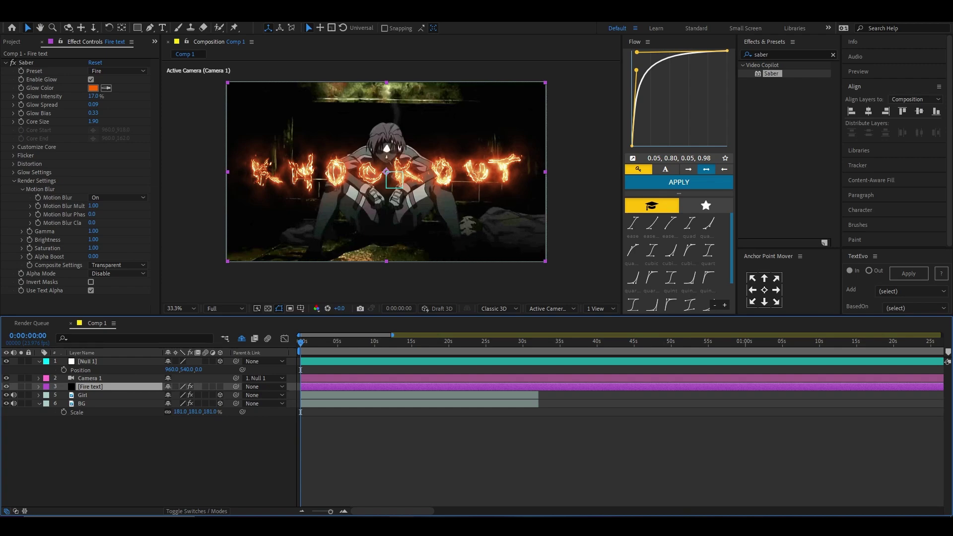
{"action": "left_click_drag", "start_coordinate": [392, 175], "coordinate": [393, 121]}
{"action": "key", "text": "s"}
{"action": "left_click_drag", "start_coordinate": [213, 395], "coordinate": [202, 395]}
{"action": "key", "text": "F2"}
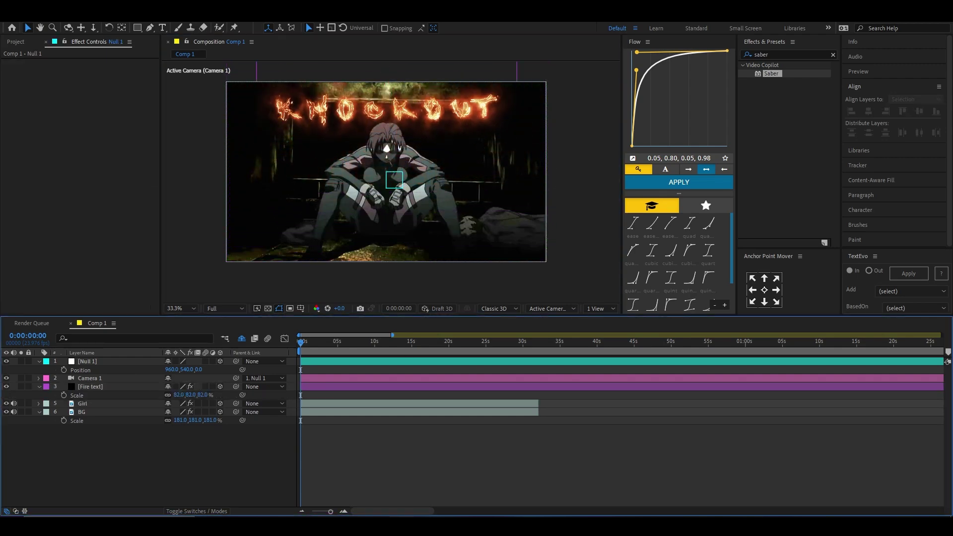
{"action": "left_click", "coordinate": [89, 387]}
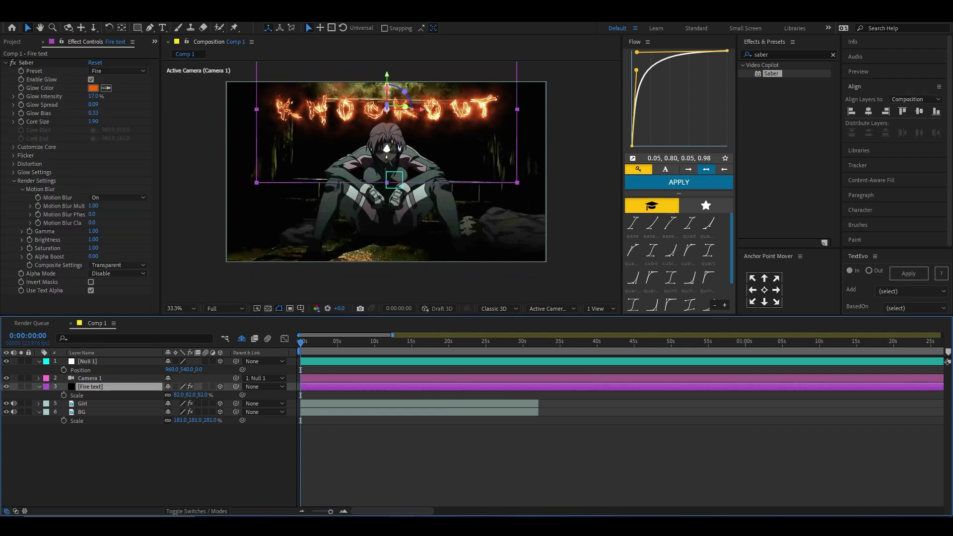
{"action": "key", "text": "p"}
{"action": "left_click_drag", "start_coordinate": [198, 394], "coordinate": [144, 395]}
{"action": "key", "text": "Return"}
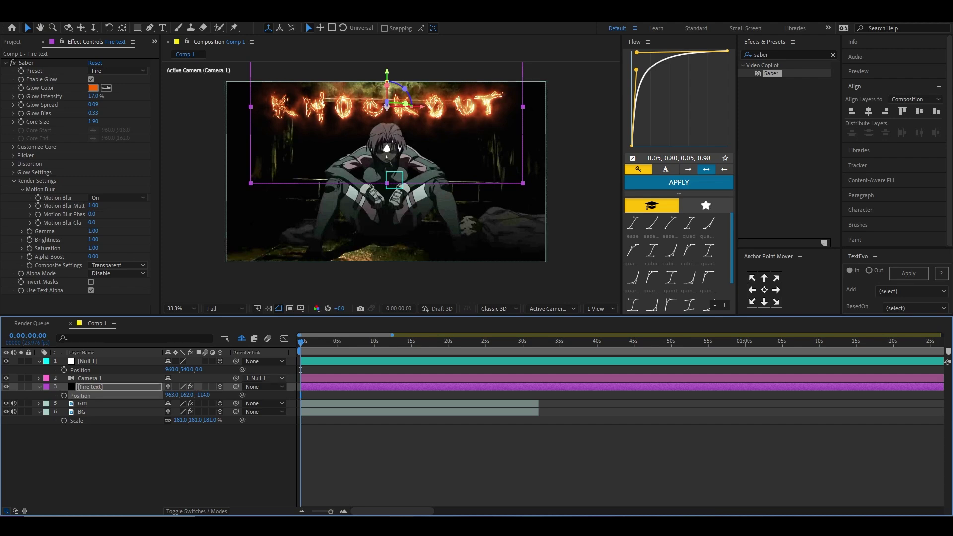
Keyframe Null 1's Position at 0 s, then raise its Z to 624 at 10 s
{"action": "left_click", "coordinate": [88, 362]}
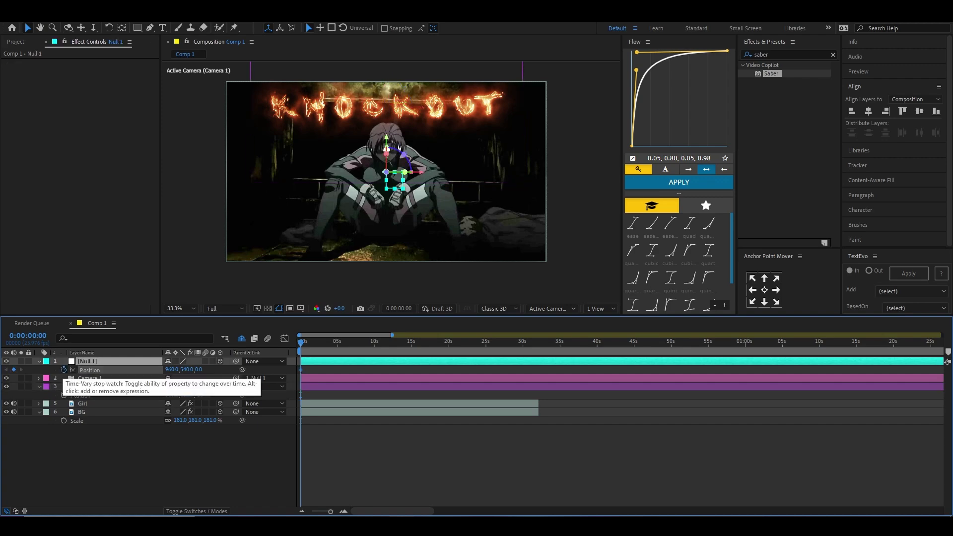
{"action": "left_click", "coordinate": [90, 371]}
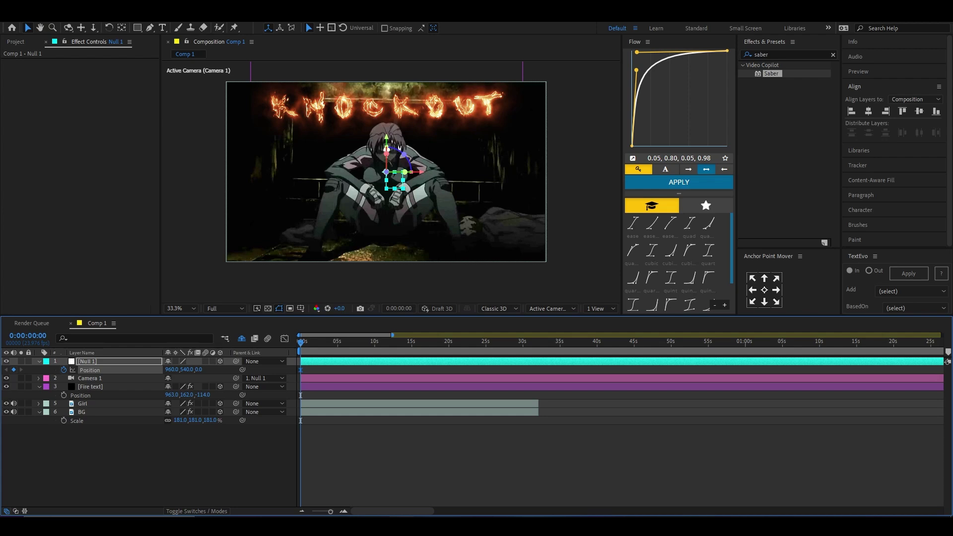
{"action": "left_click_drag", "start_coordinate": [300, 341], "coordinate": [373, 342]}
{"action": "key", "text": "equal"}
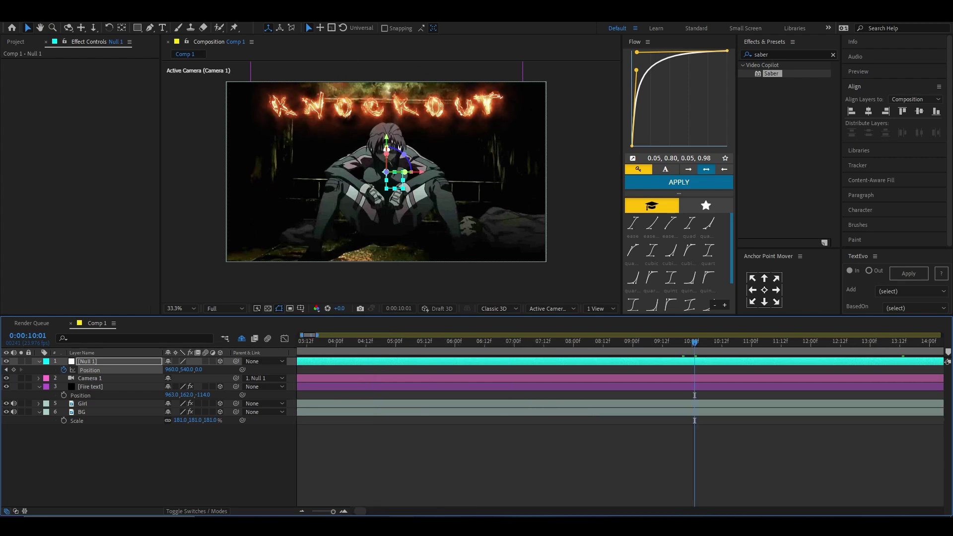
{"action": "key", "text": "minus"}
{"action": "key", "text": "Page_Up"}
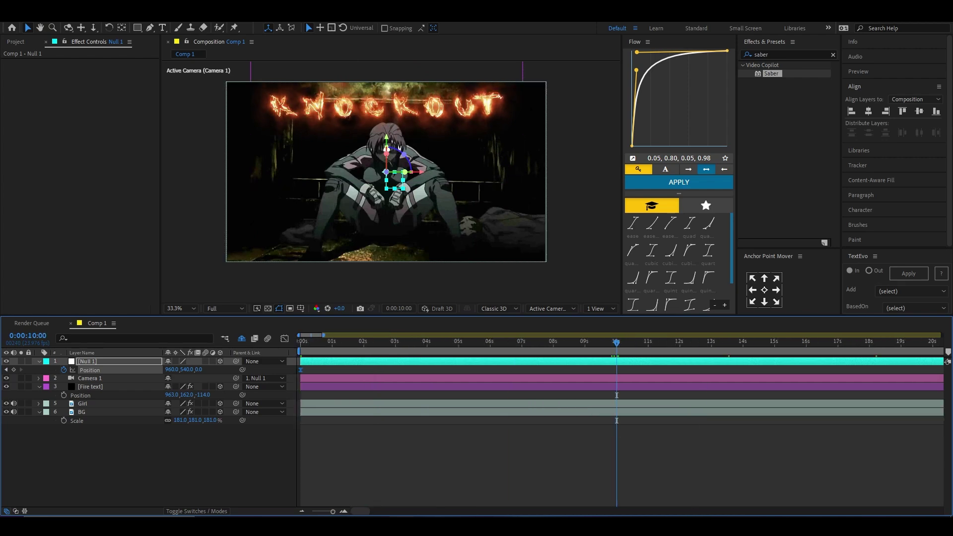
{"action": "left_click_drag", "start_coordinate": [201, 370], "coordinate": [226, 370]}
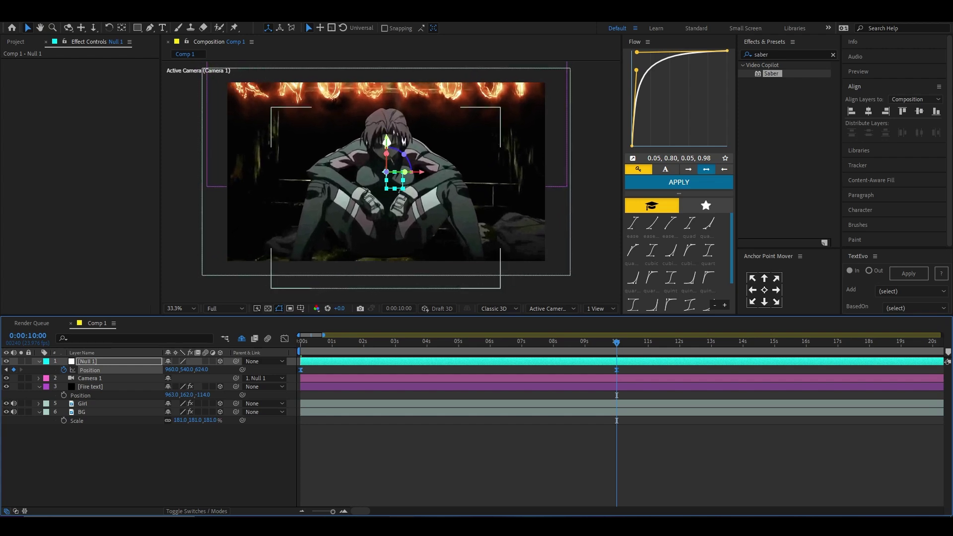
Separate Null 1's Position dimensions and turn off the X and Y Position stopwatches
{"action": "right_click", "coordinate": [135, 370]}
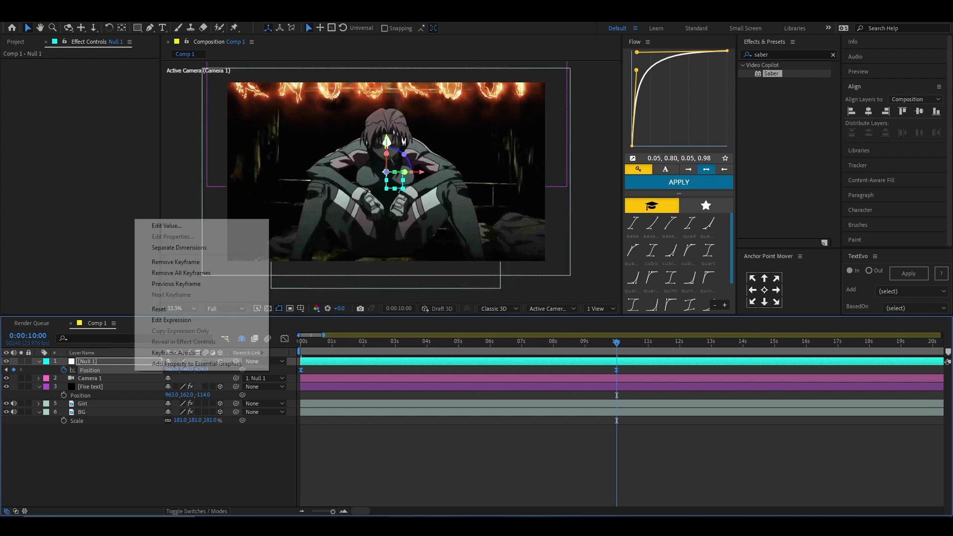
{"action": "left_click", "coordinate": [188, 247]}
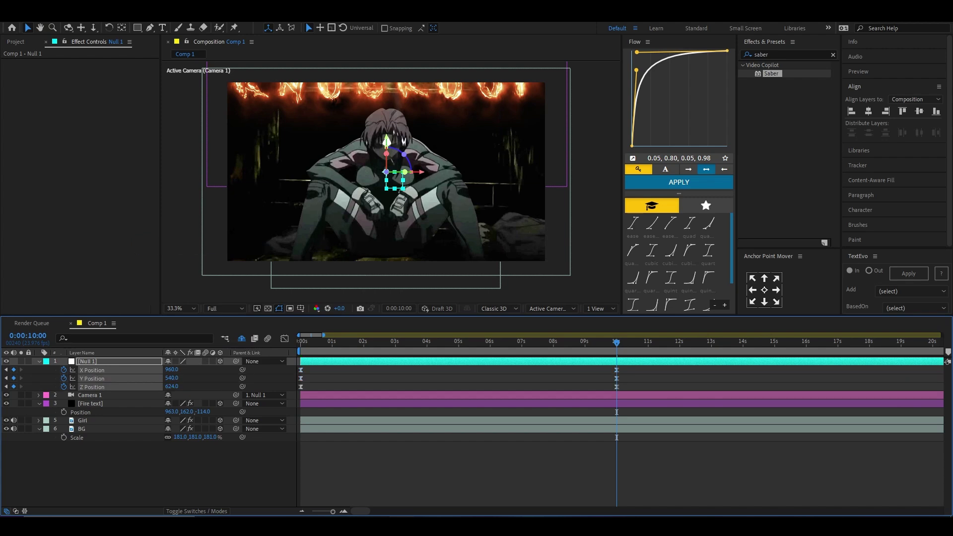
{"action": "left_click", "coordinate": [63, 370]}
{"action": "left_click", "coordinate": [64, 378]}
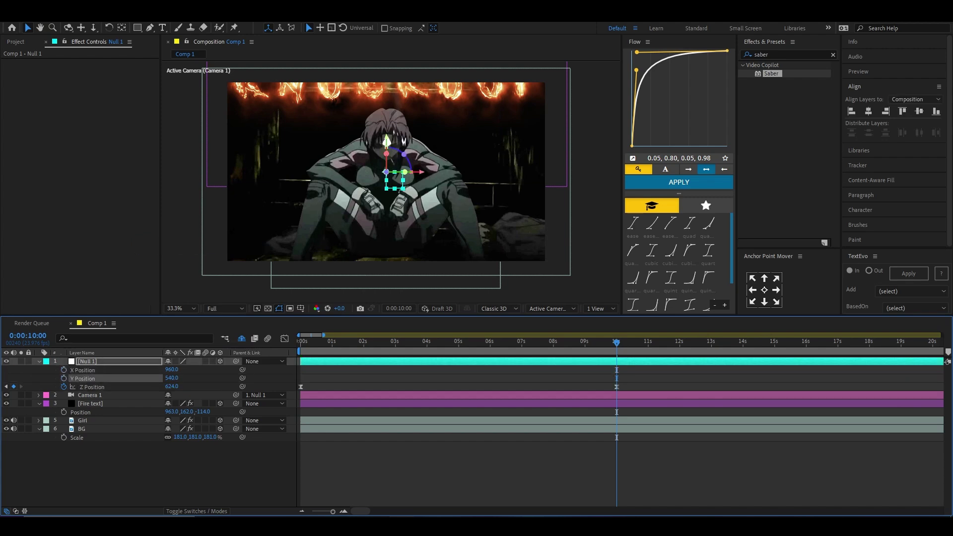
In the Graph Editor's value graph, bend Z Position's bezier handles so the push-in starts fast and eases out
{"action": "left_click", "coordinate": [92, 387]}
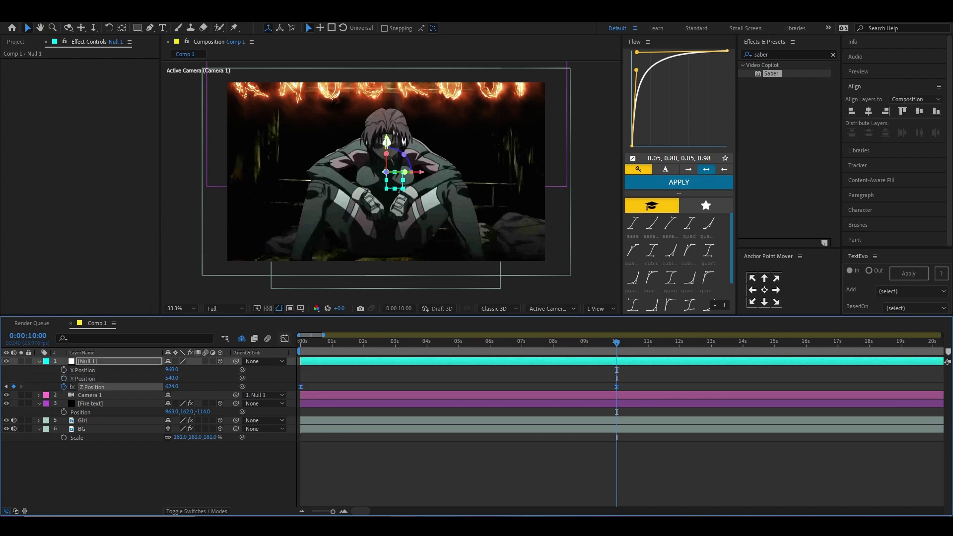
{"action": "left_click", "coordinate": [285, 339]}
{"action": "left_click", "coordinate": [507, 500]}
{"action": "left_click", "coordinate": [526, 318]}
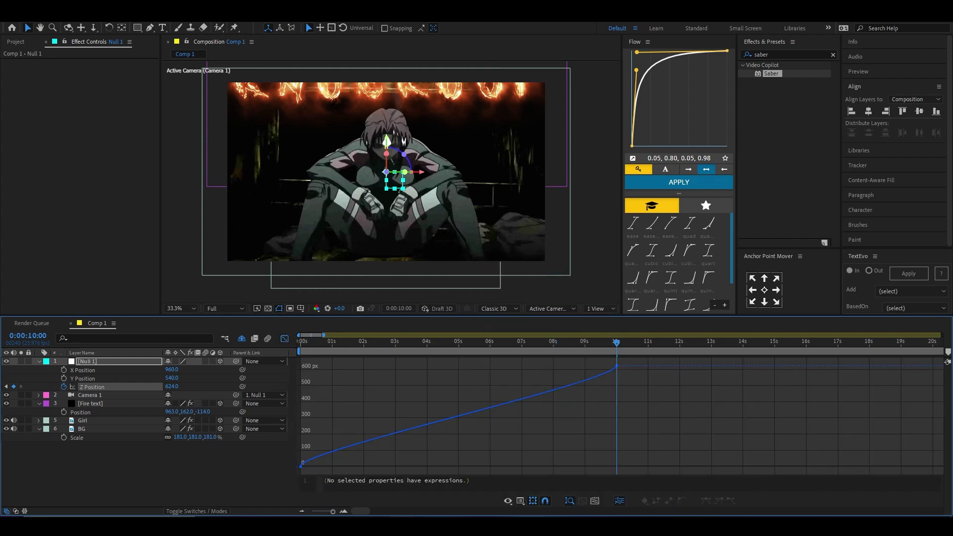
{"action": "left_click_drag", "start_coordinate": [616, 382], "coordinate": [314, 366]}
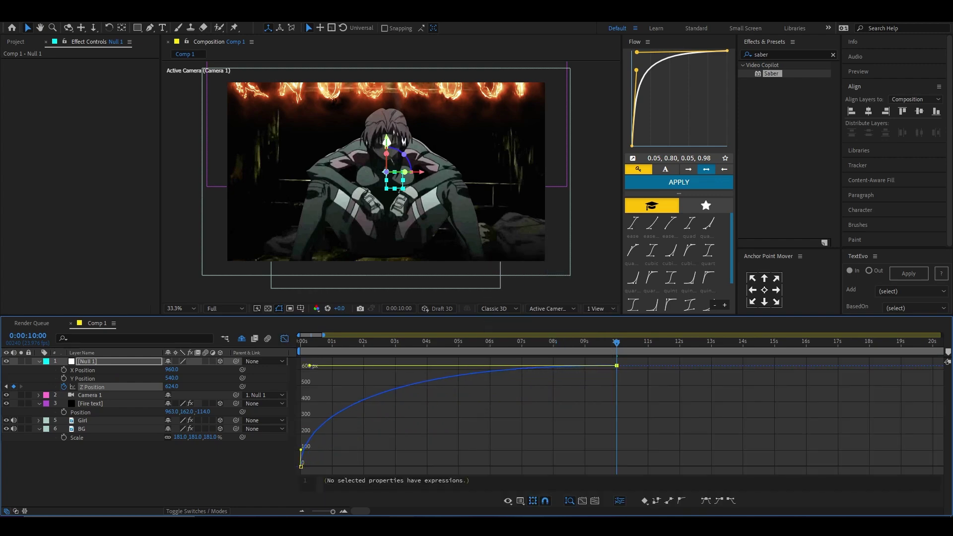
{"action": "left_click_drag", "start_coordinate": [301, 449], "coordinate": [311, 372]}
Preview the eased camera push-in from the start several times
{"action": "key", "text": "Home"}
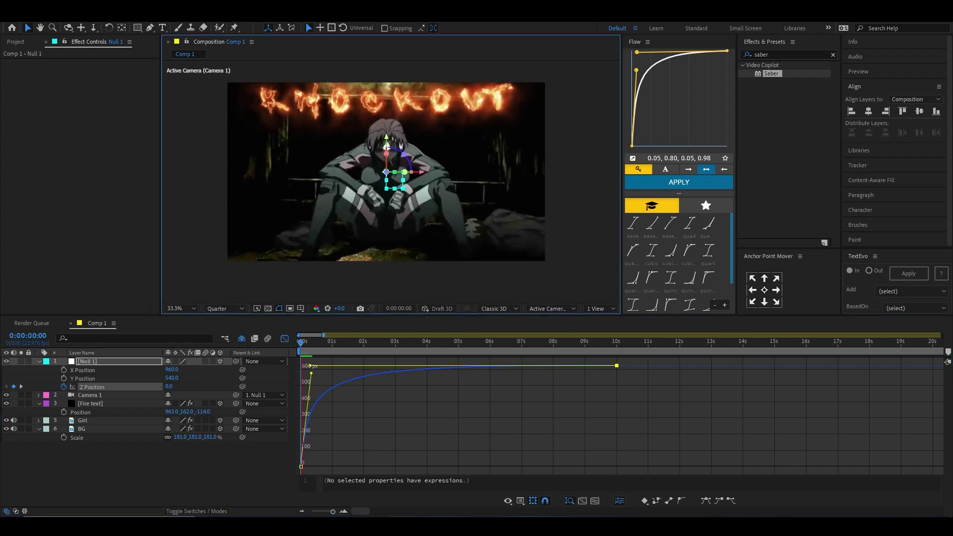
{"action": "key", "text": "space"}
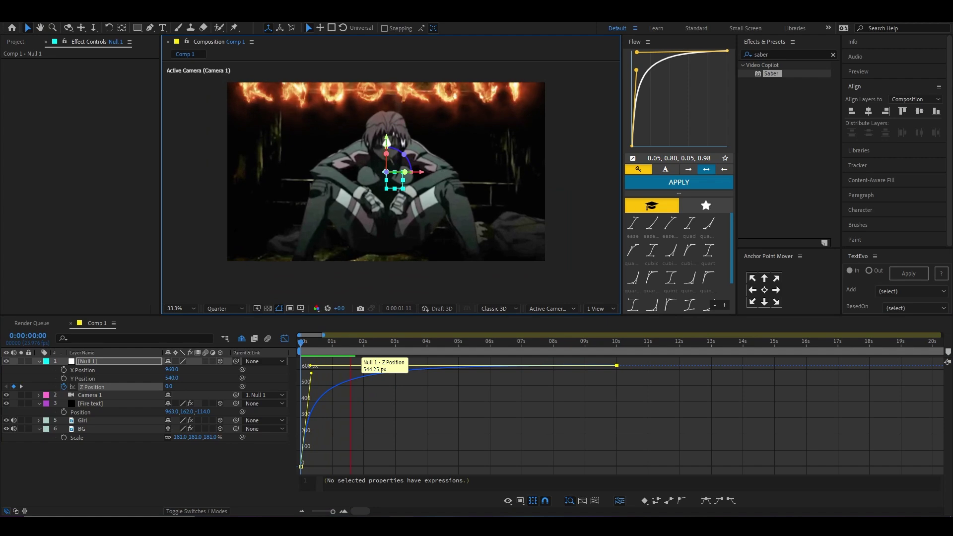
{"action": "key", "text": "space"}
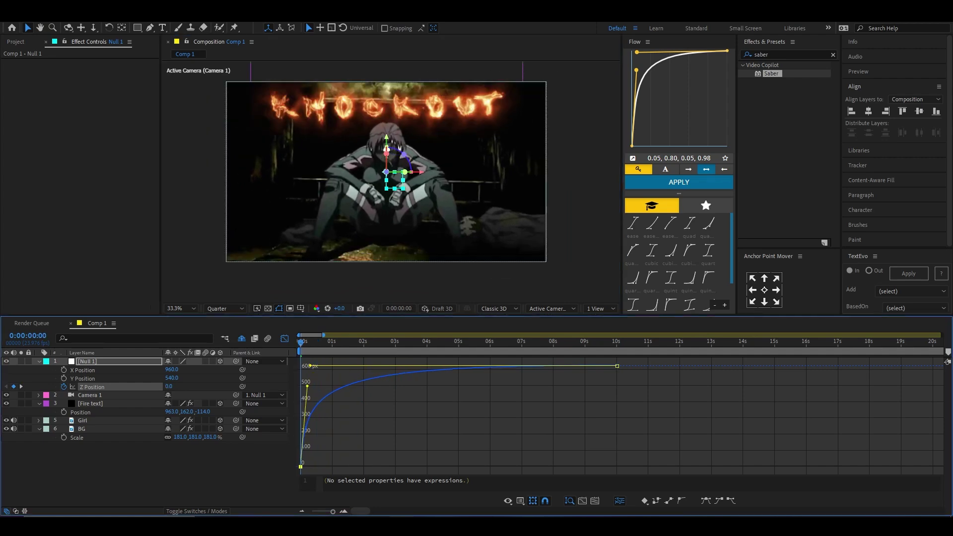
{"action": "key", "text": "space"}
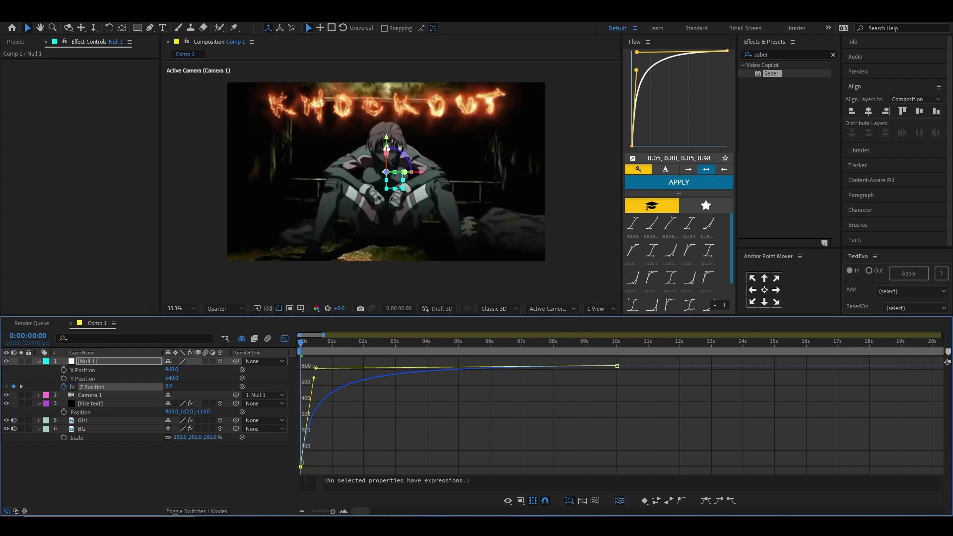
{"action": "key", "text": "space"}
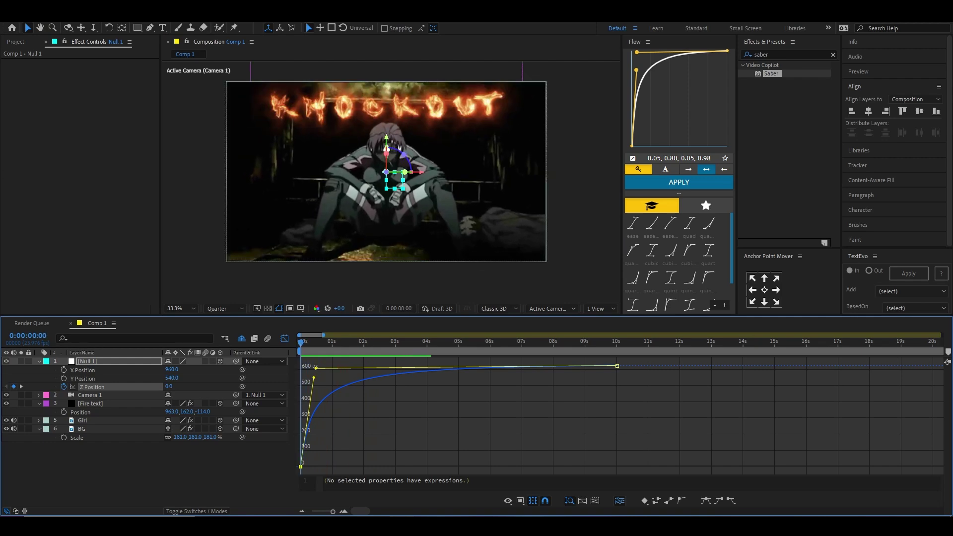
{"action": "key", "text": "space"}
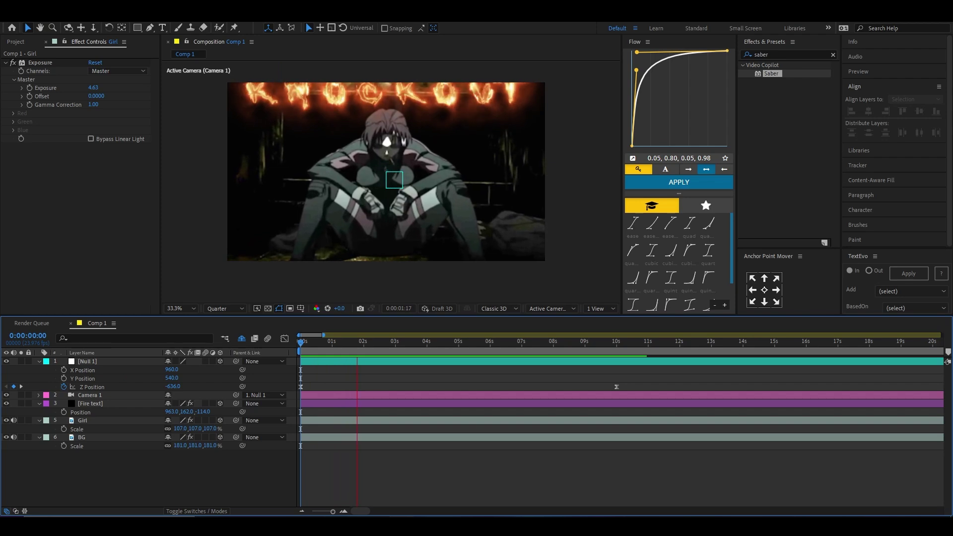
{"action": "key", "text": "space"}
{"action": "left_click", "coordinate": [774, 54]}
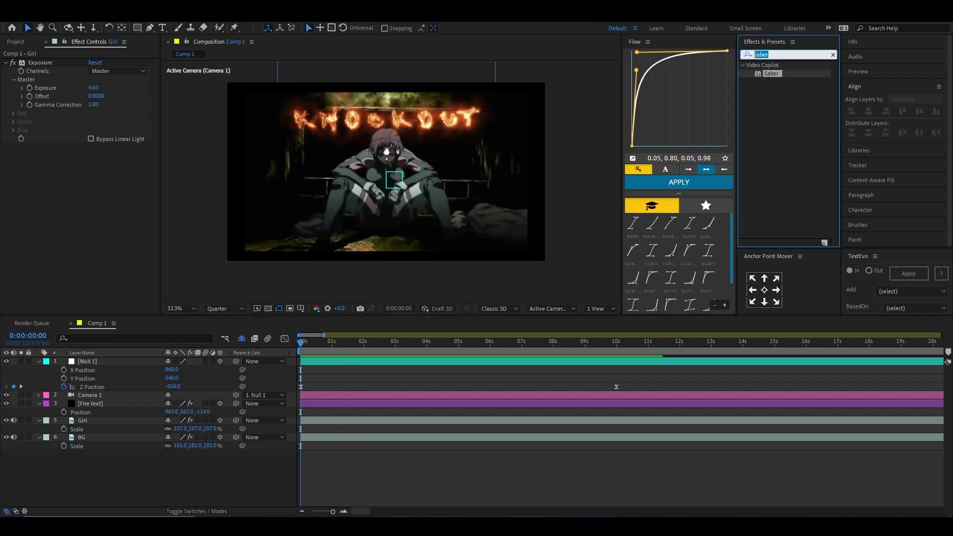
Apply Motion Tile to BG with Output Width and Height 300, placed above Exposure
{"action": "type", "text": "mot"}
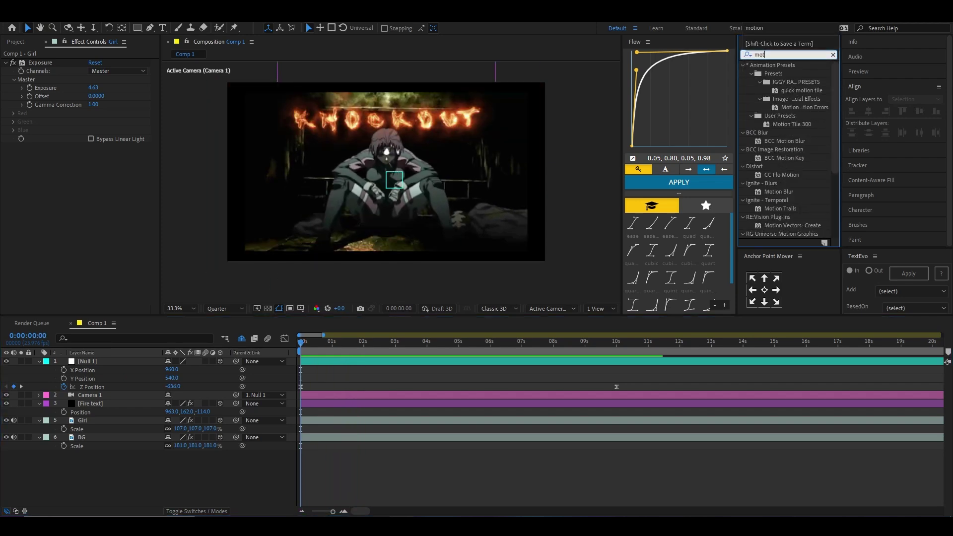
{"action": "type", "text": "ion tile"}
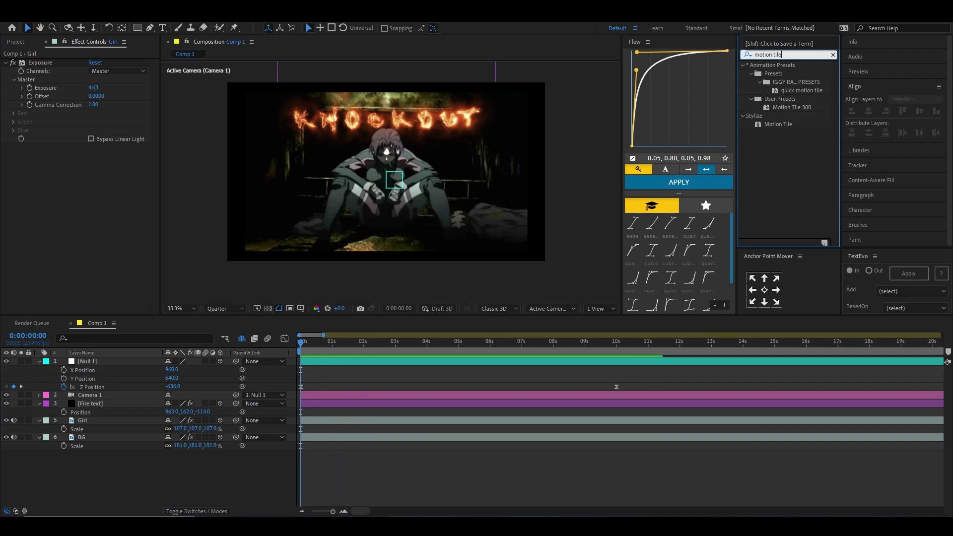
{"action": "left_click_drag", "start_coordinate": [777, 124], "coordinate": [355, 438]}
{"action": "left_click", "coordinate": [95, 181]}
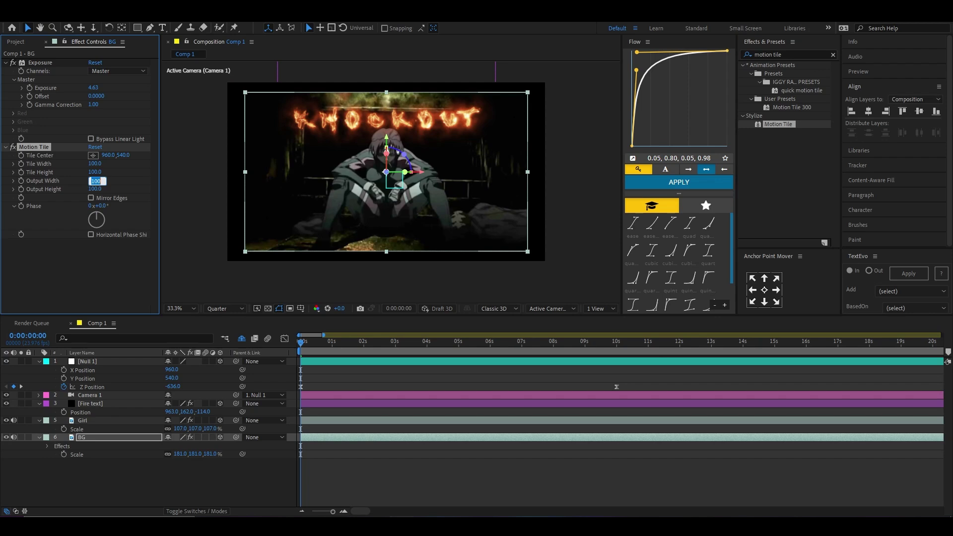
{"action": "type", "text": "300"}
{"action": "key", "text": "Return"}
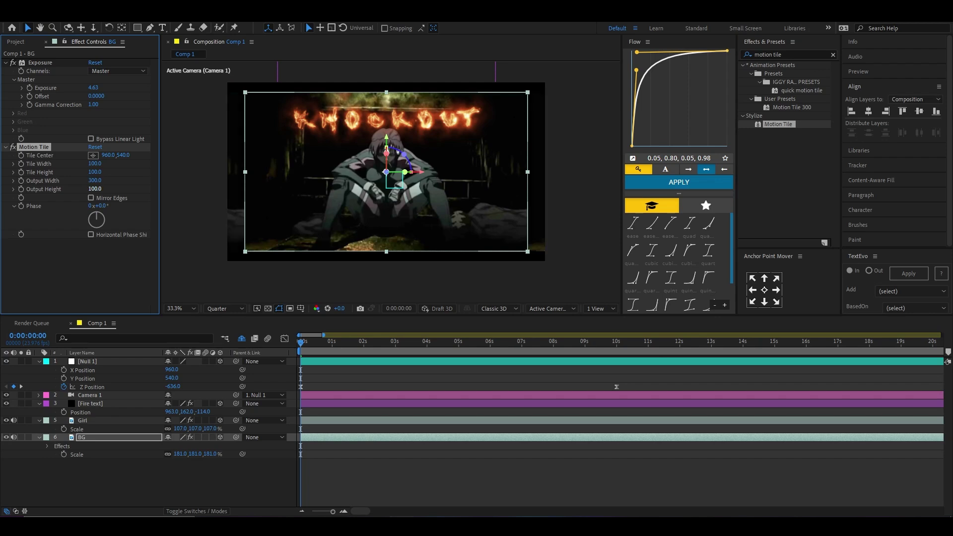
{"action": "left_click", "coordinate": [95, 190]}
{"action": "type", "text": "300"}
{"action": "key", "text": "Return"}
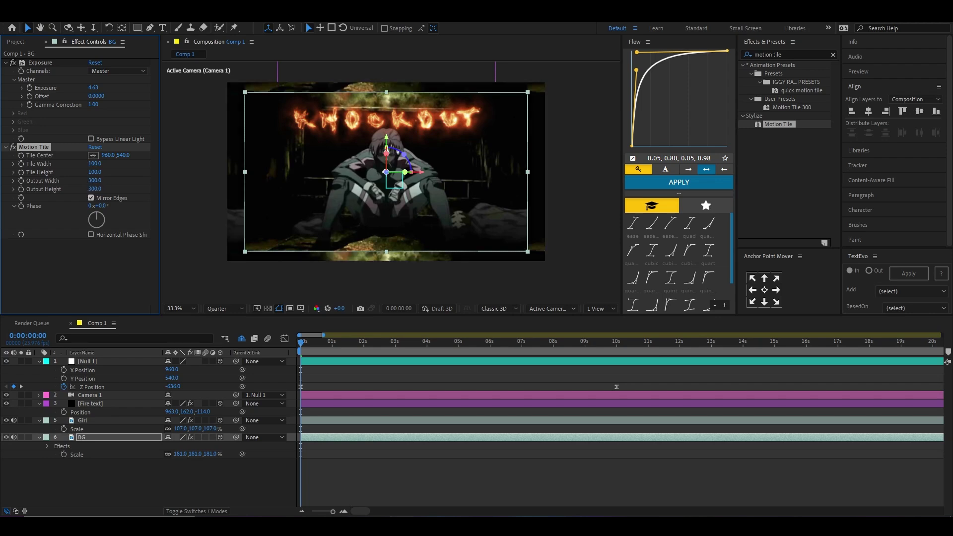
{"action": "left_click_drag", "start_coordinate": [33, 146], "coordinate": [33, 62]}
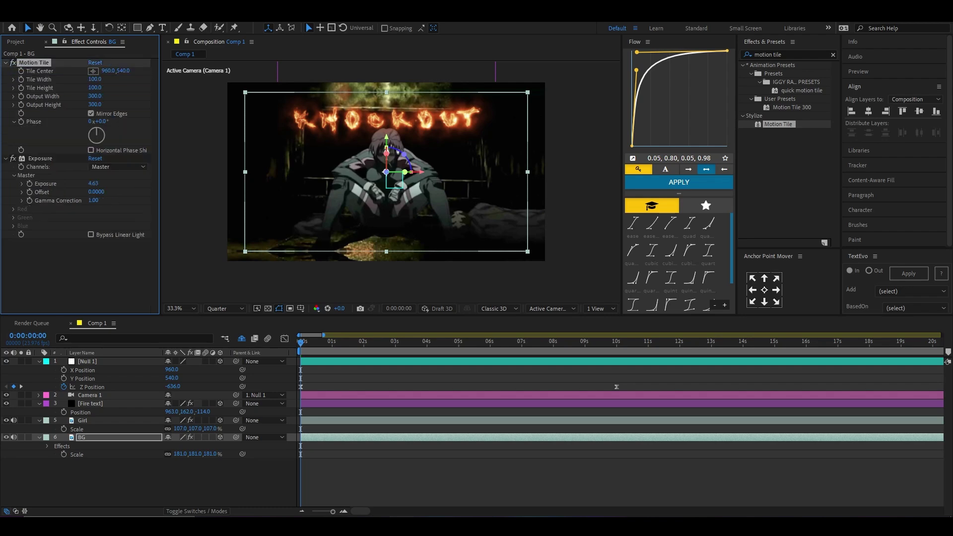
Preview the tiled background and add the Ground_Fire_Front_Angle clip to the timeline
{"action": "key", "text": "F2"}
{"action": "key", "text": "space"}
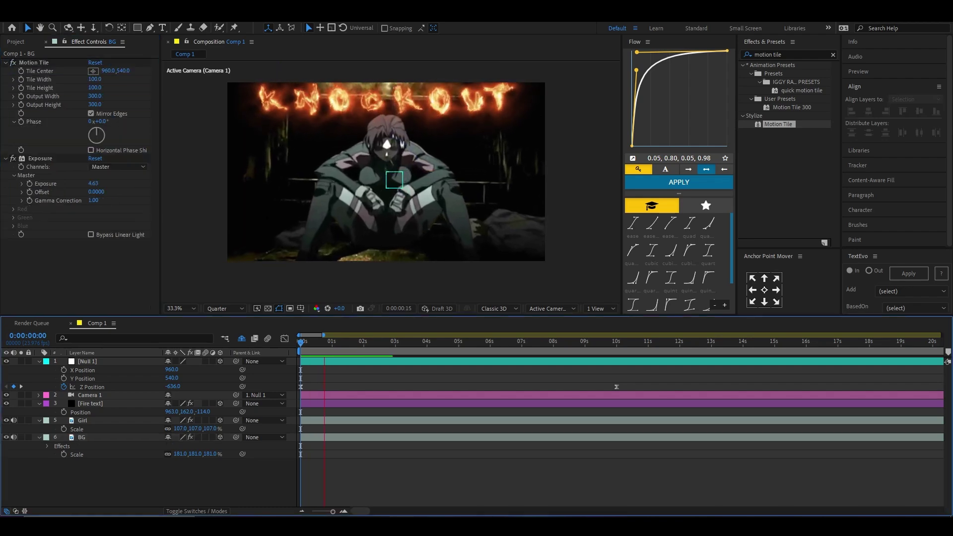
{"action": "key", "text": "space"}
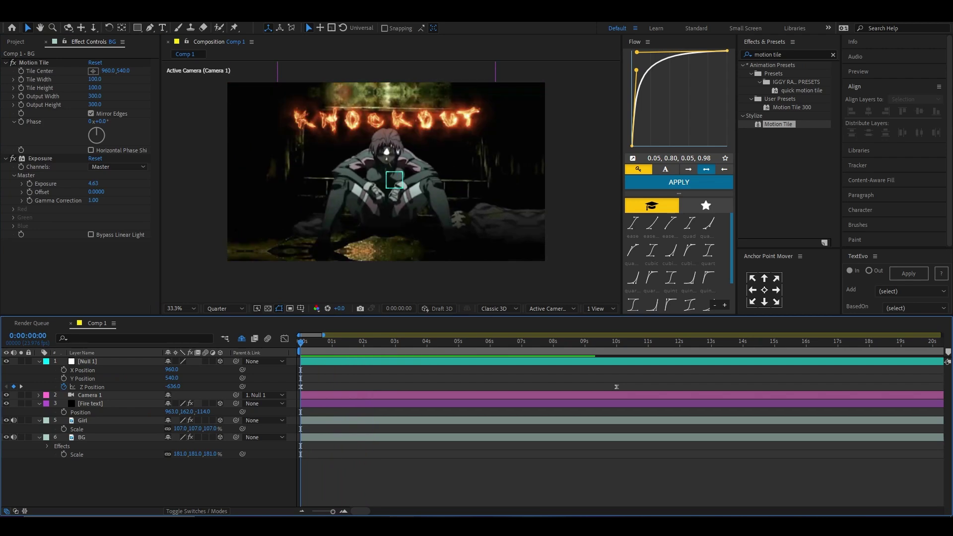
{"action": "key", "text": "alt+Tab"}
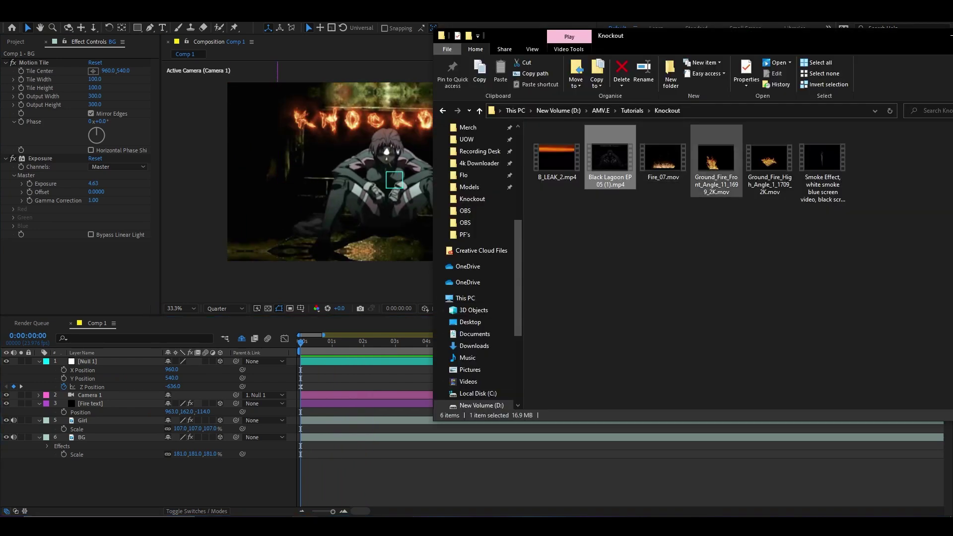
{"action": "left_click_drag", "start_coordinate": [716, 159], "coordinate": [422, 466]}
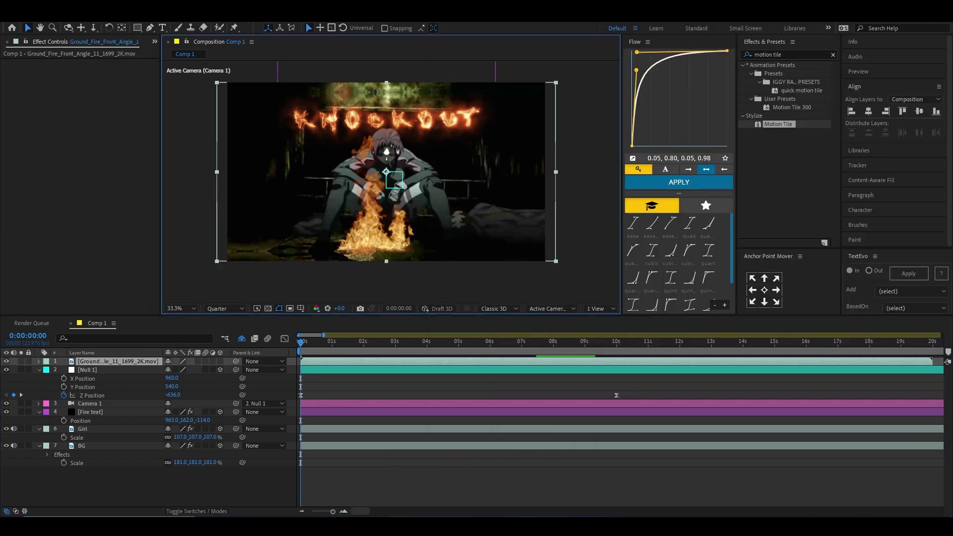
Place the ground fire above Girl, make it 3D, push it back in Z and reposition it at 173% scale
{"action": "left_click_drag", "start_coordinate": [114, 360], "coordinate": [114, 426]}
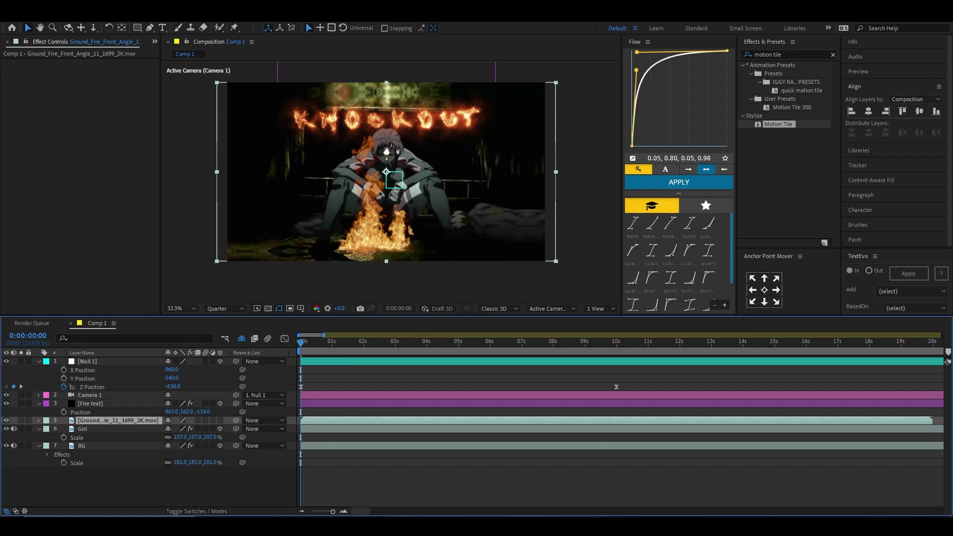
{"action": "left_click_drag", "start_coordinate": [392, 218], "coordinate": [329, 225]}
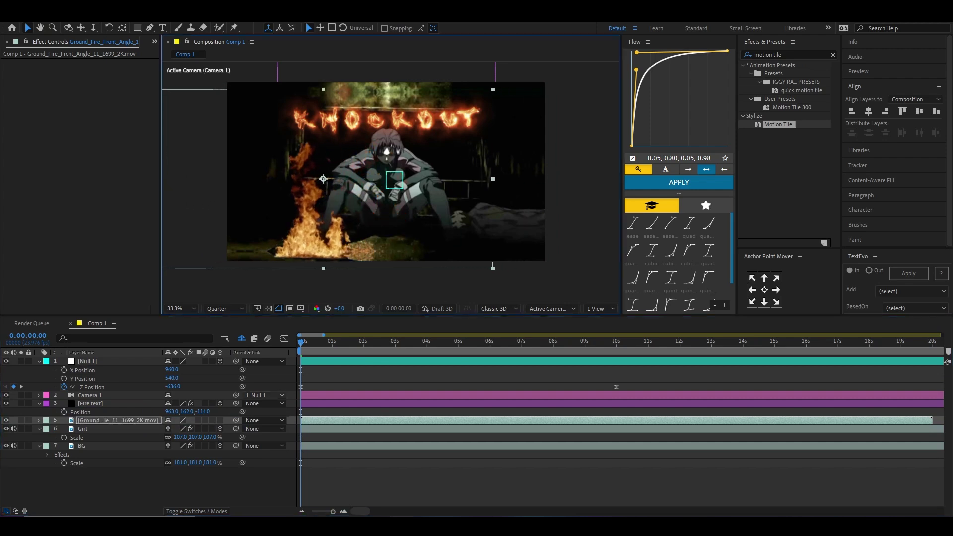
{"action": "key", "text": "p"}
{"action": "left_click", "coordinate": [220, 420]}
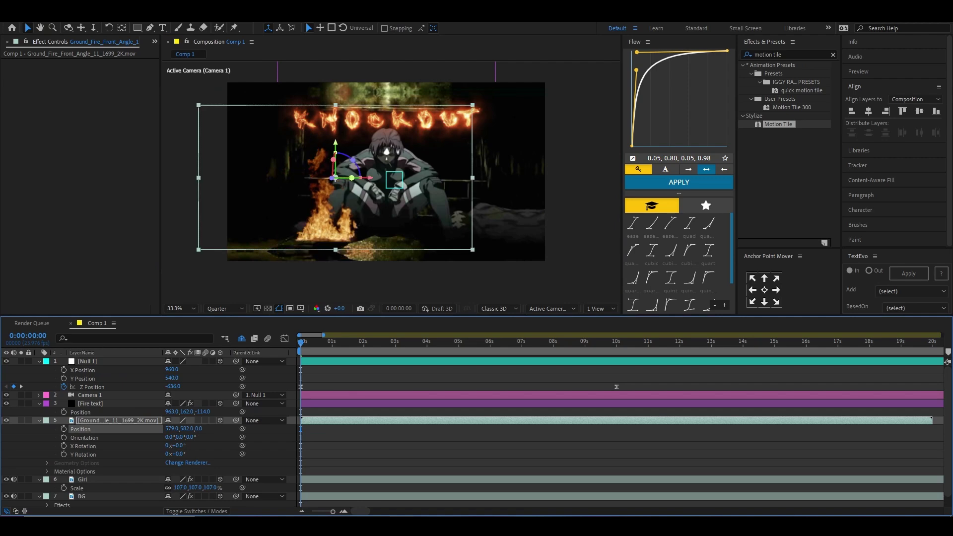
{"action": "left_click_drag", "start_coordinate": [200, 429], "coordinate": [124, 428]}
{"action": "key", "text": "space"}
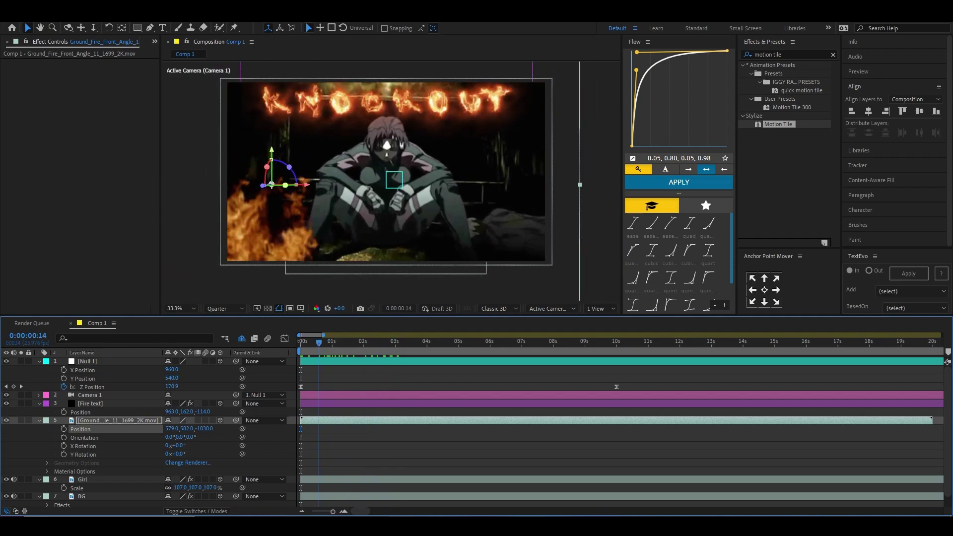
{"action": "key", "text": "space"}
{"action": "left_click_drag", "start_coordinate": [261, 186], "coordinate": [348, 137]}
{"action": "left_click", "coordinate": [424, 341]}
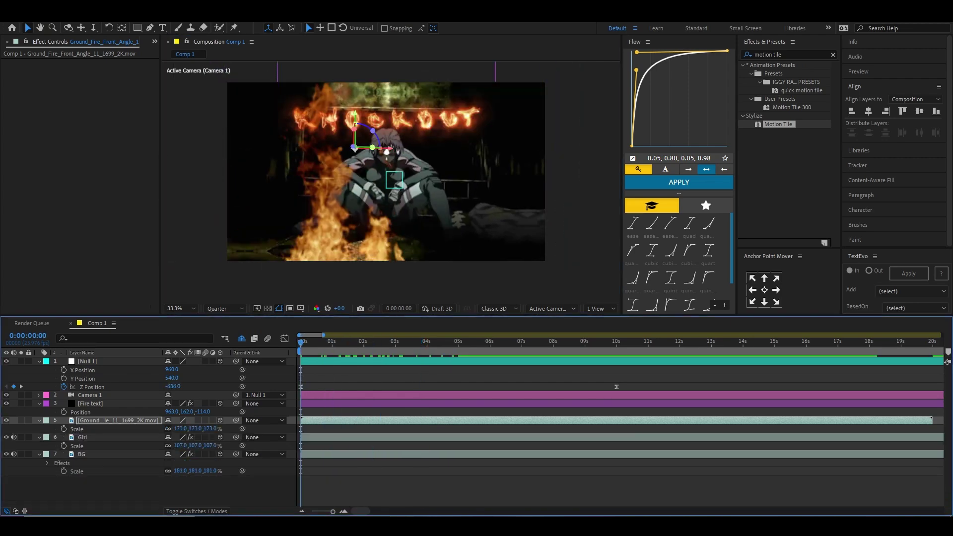
{"action": "key", "text": "Return"}
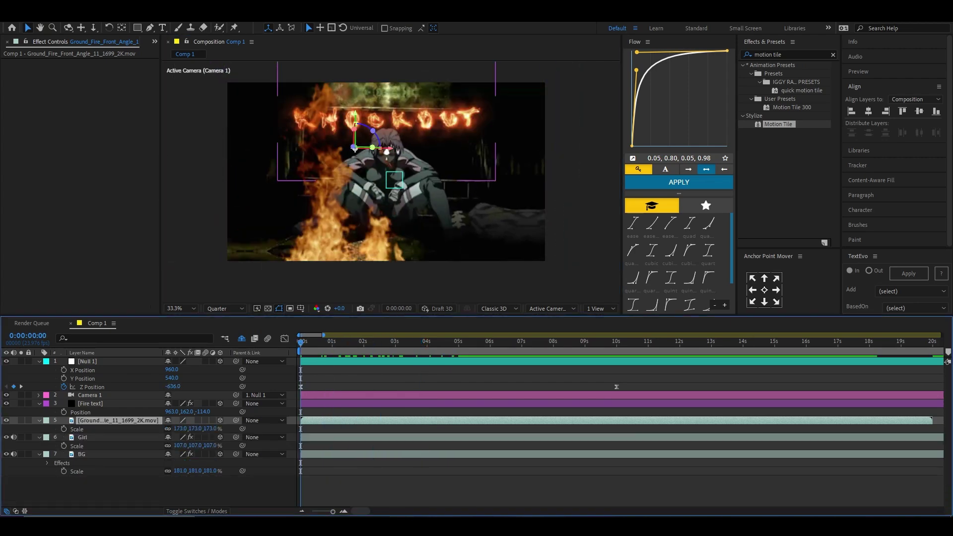
Duplicate the ground fire, trim its out point and place it at 1558.5, 375.8, -87 with 139% scale
{"action": "key", "text": "ctrl+d"}
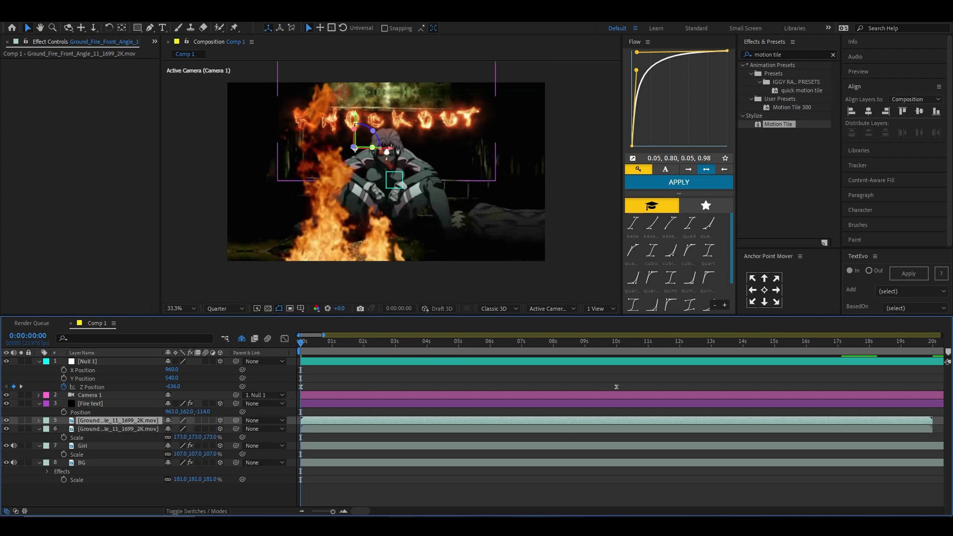
{"action": "left_click_drag", "start_coordinate": [932, 420], "coordinate": [725, 420]}
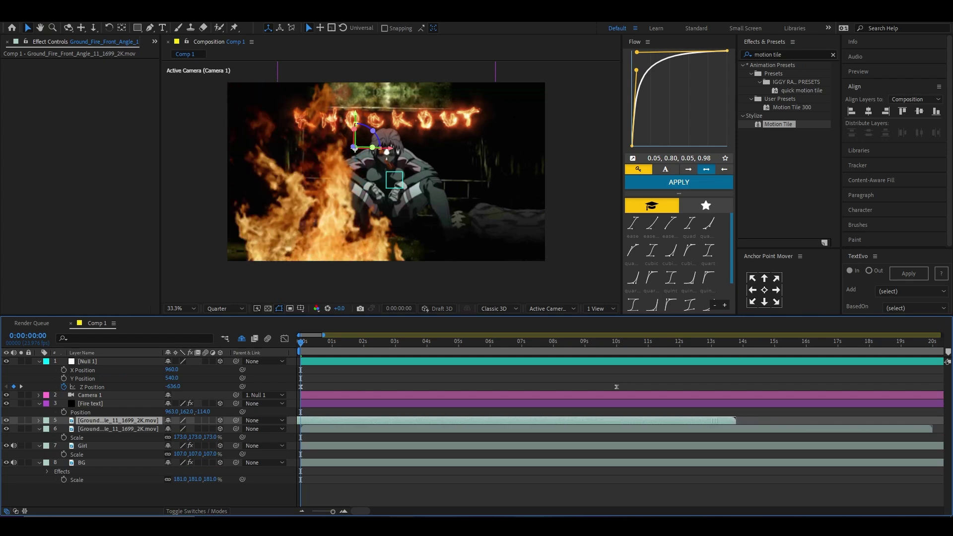
{"action": "left_click_drag", "start_coordinate": [298, 209], "coordinate": [433, 205]}
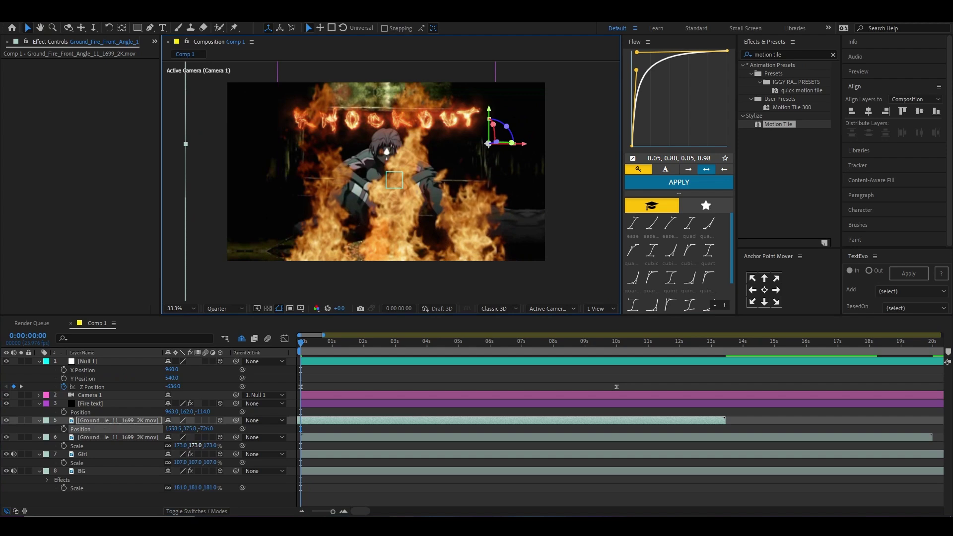
{"action": "left_click_drag", "start_coordinate": [206, 428], "coordinate": [164, 428]}
{"action": "key", "text": "s"}
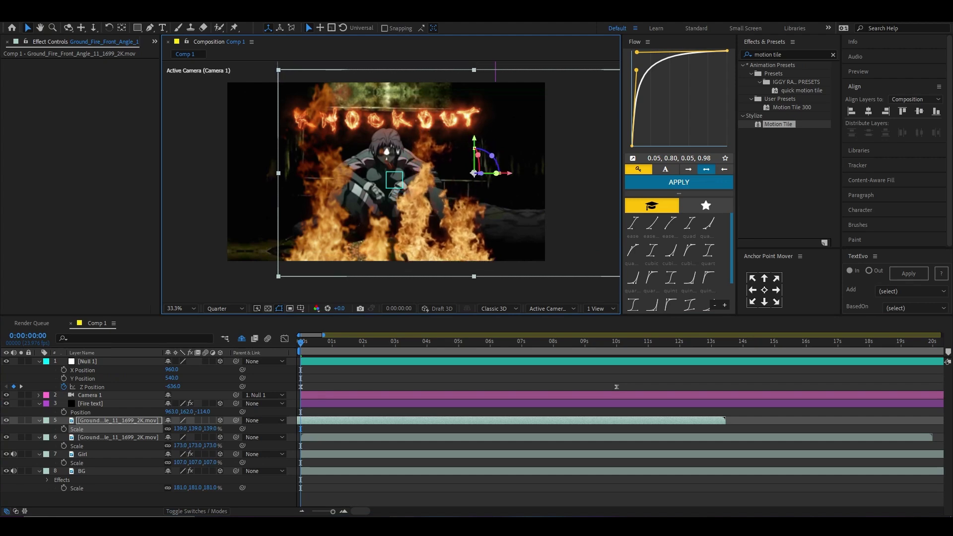
{"action": "key", "text": "space"}
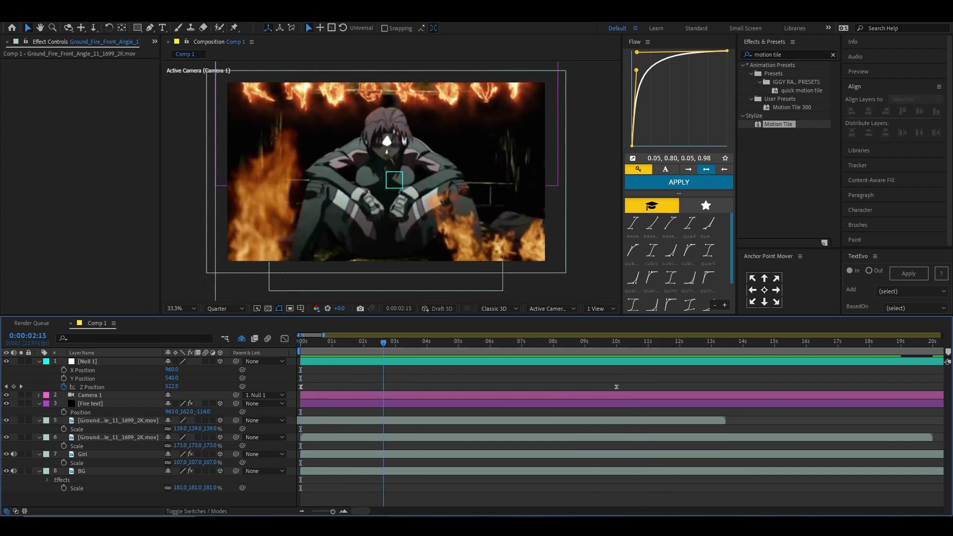
{"action": "key", "text": "space"}
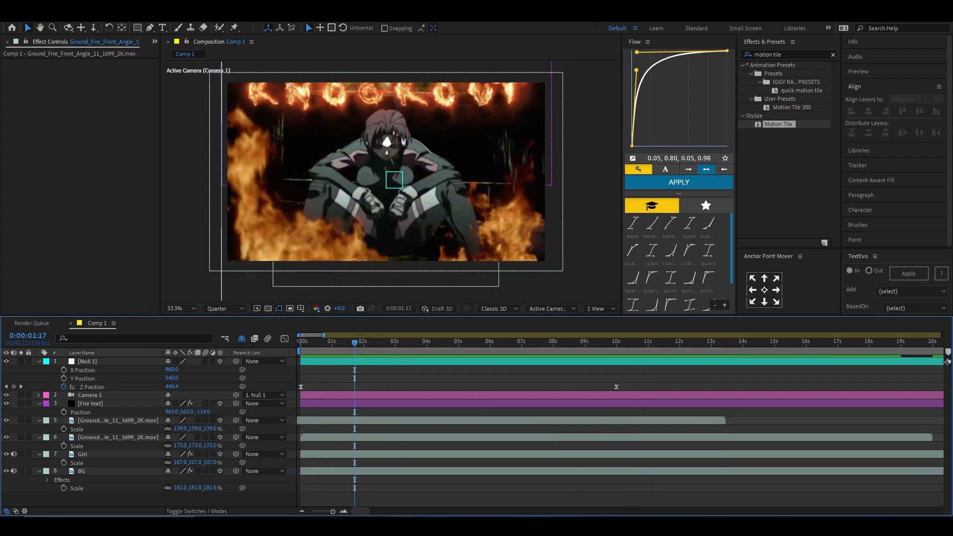
{"action": "key", "text": "u"}
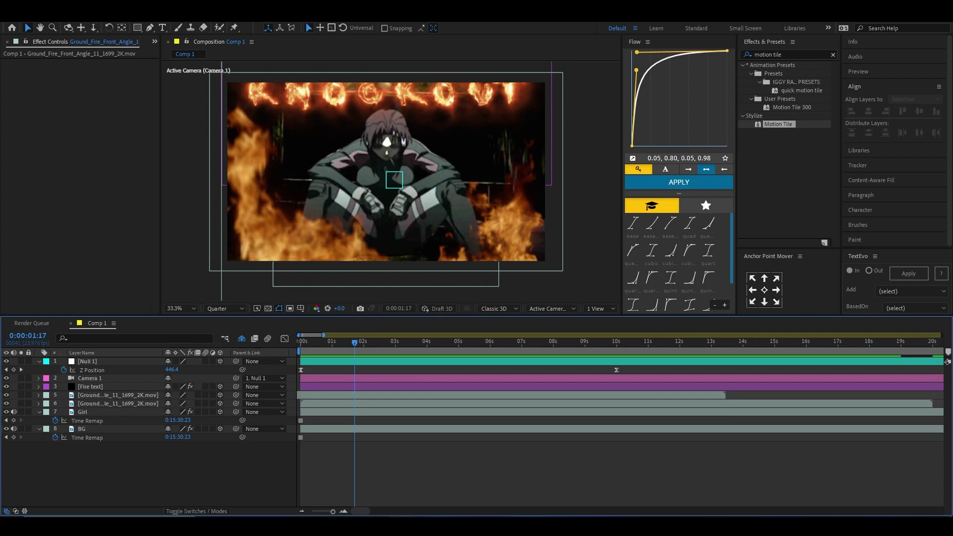
Apply the Levels effect to the Girl layer
{"action": "key", "text": "Page_Up"}
{"action": "key", "text": "Page_Up"}
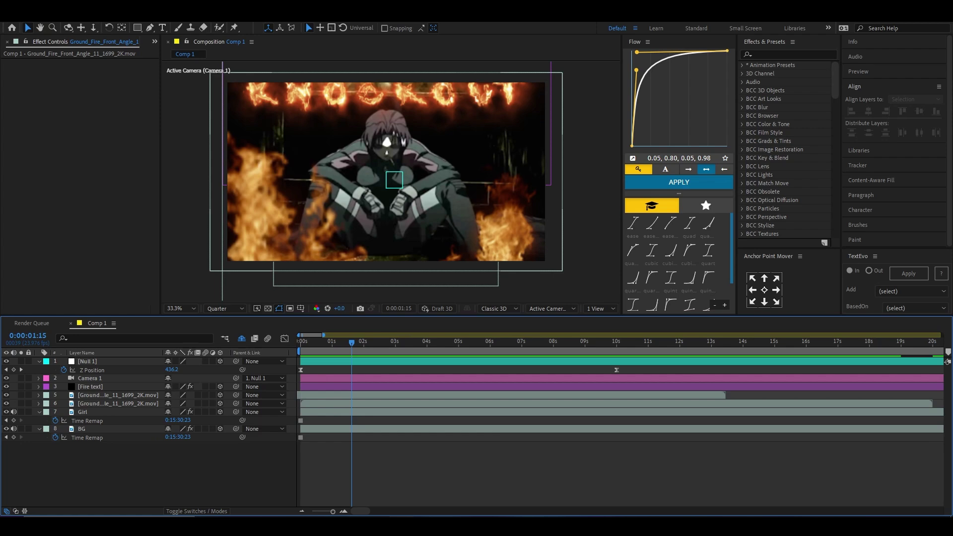
{"action": "key", "text": "ctrl+5"}
{"action": "type", "text": "level"}
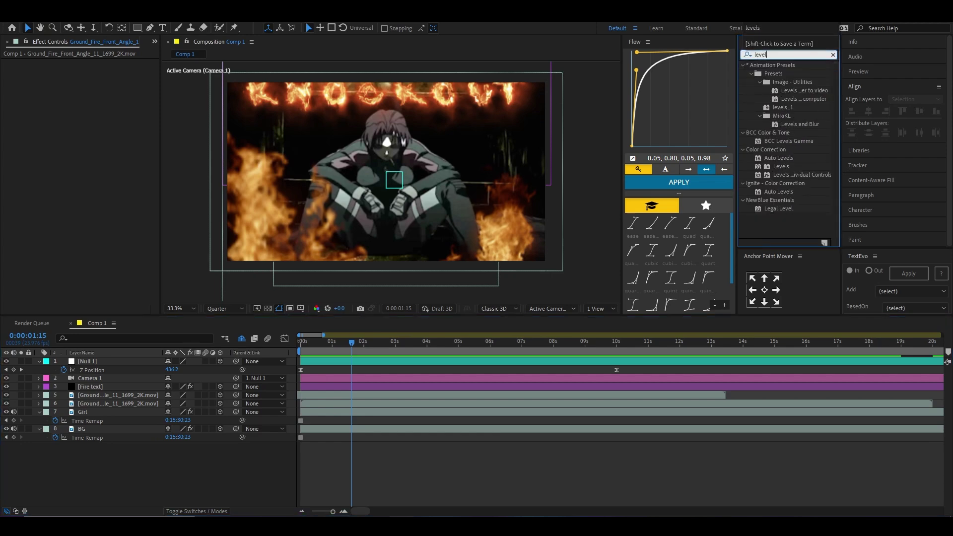
{"action": "left_click_drag", "start_coordinate": [780, 167], "coordinate": [351, 413]}
{"action": "key", "text": "ctrl+5"}
{"action": "key", "text": "BackSpace"}
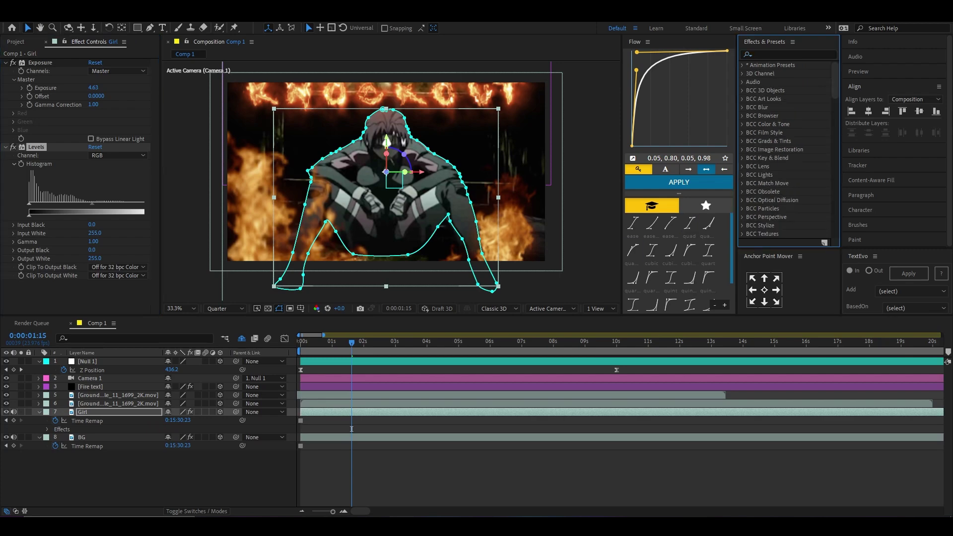
{"action": "left_click", "coordinate": [351, 429]}
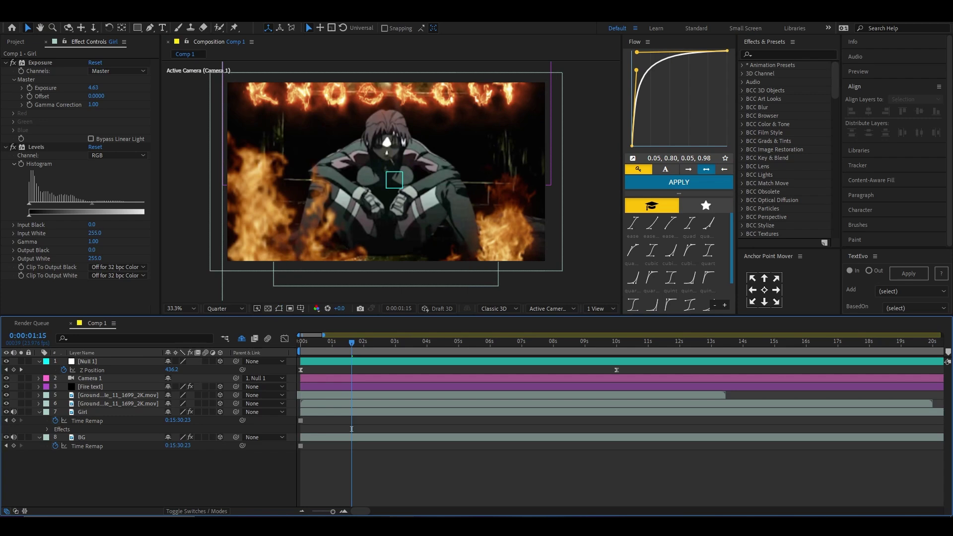
Set Levels to the Red channel with Red Input White 84.2 and Red Input Black 0.8
{"action": "left_click", "coordinate": [117, 155]}
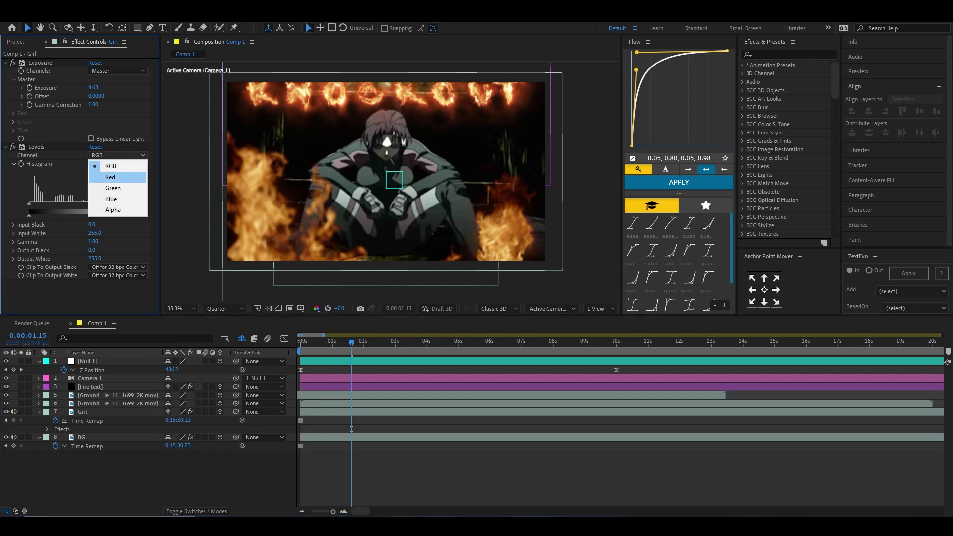
{"action": "left_click", "coordinate": [110, 177]}
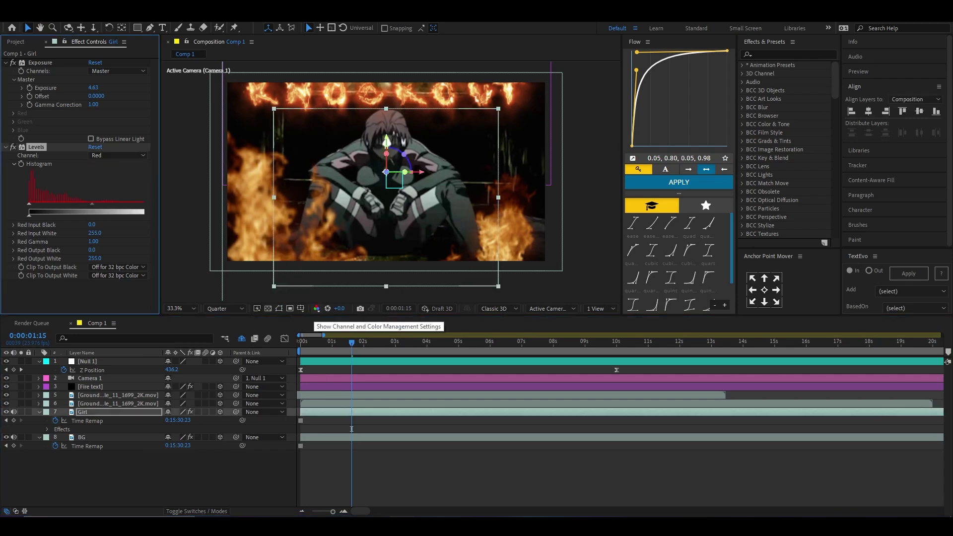
{"action": "left_click", "coordinate": [317, 308]}
{"action": "left_click", "coordinate": [328, 335]}
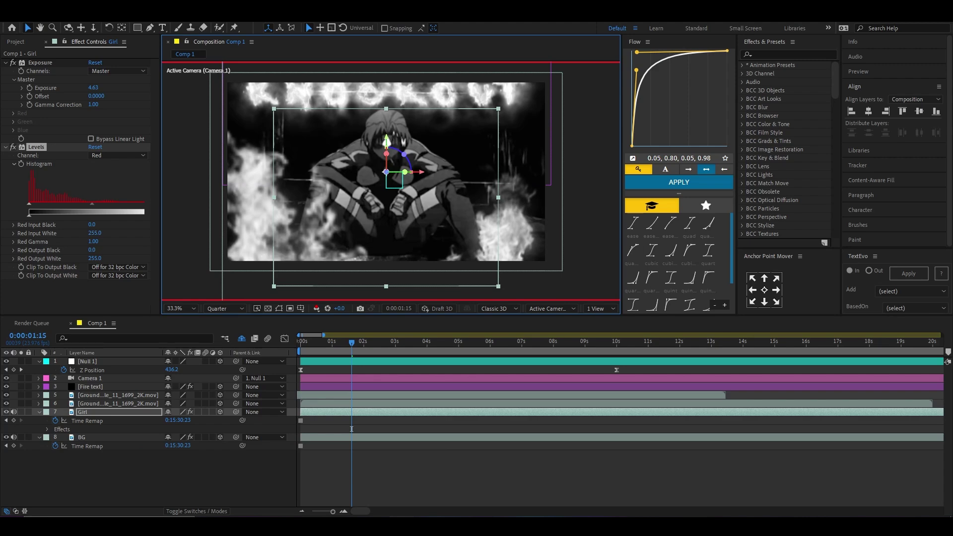
{"action": "left_click_drag", "start_coordinate": [94, 233], "coordinate": [55, 232]}
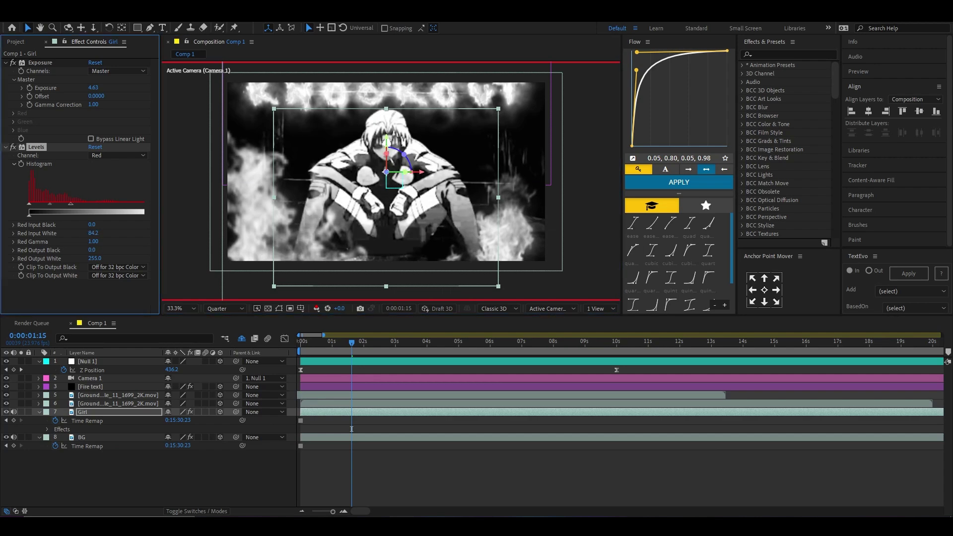
{"action": "left_click_drag", "start_coordinate": [92, 224], "coordinate": [89, 224]}
Lower the Girl's Levels Green Input White and nudge Green Input Black up, viewing the green channel
{"action": "left_click", "coordinate": [118, 156]}
{"action": "left_click", "coordinate": [113, 187]}
{"action": "left_click", "coordinate": [316, 308]}
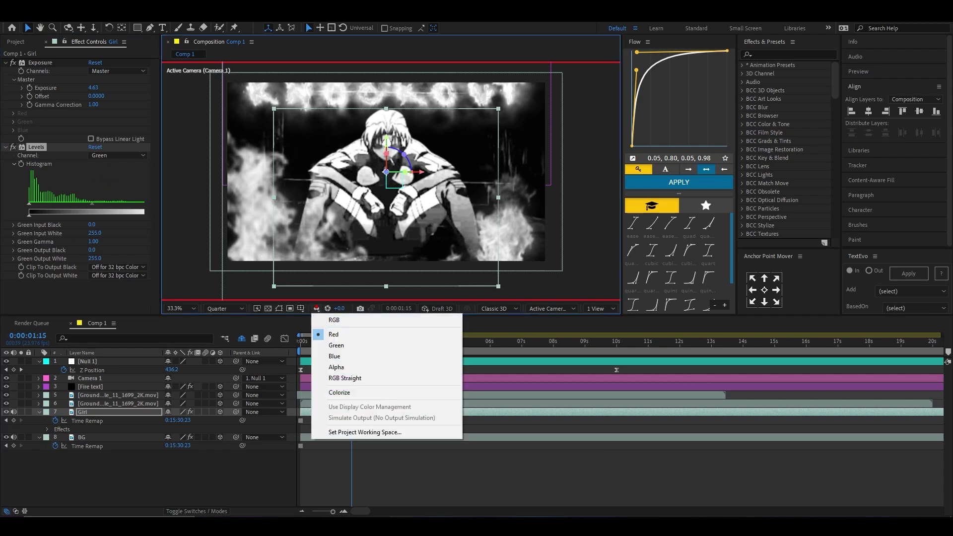
{"action": "left_click", "coordinate": [330, 333]}
{"action": "left_click_drag", "start_coordinate": [95, 233], "coordinate": [86, 233]}
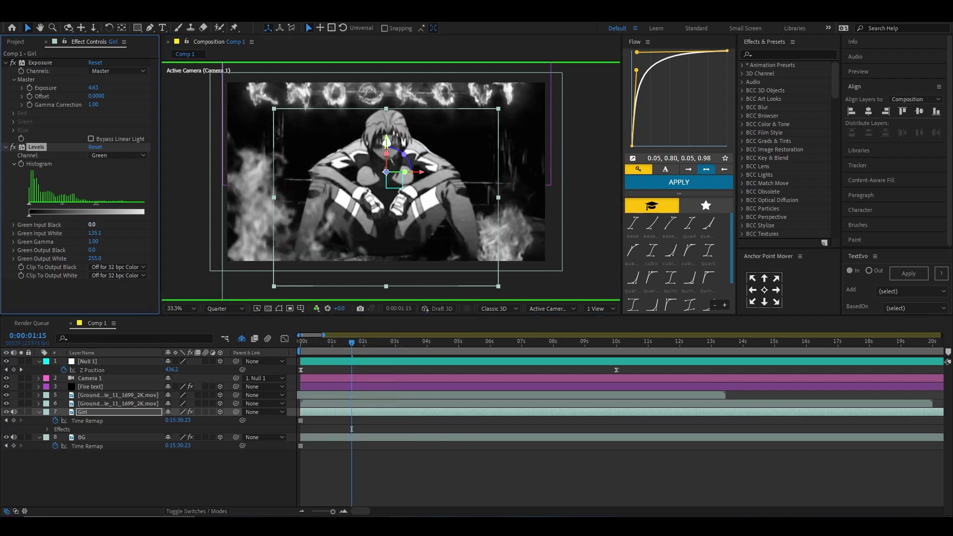
{"action": "left_click_drag", "start_coordinate": [92, 224], "coordinate": [93, 225]}
Lower the Blue Input White and raise Blue Input Black slightly, then restore full-colour viewing
{"action": "left_click", "coordinate": [316, 308]}
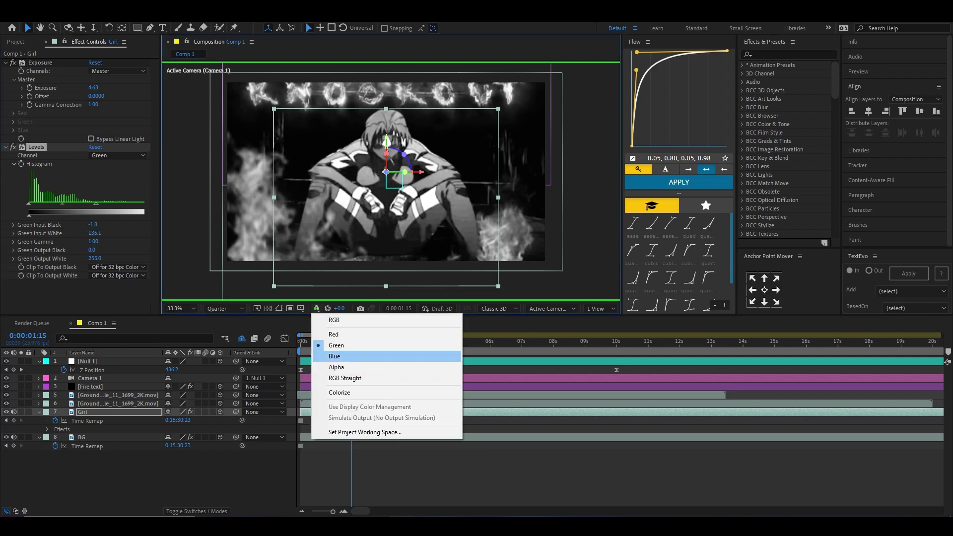
{"action": "left_click", "coordinate": [337, 355]}
{"action": "left_click", "coordinate": [118, 155]}
{"action": "left_click", "coordinate": [111, 198]}
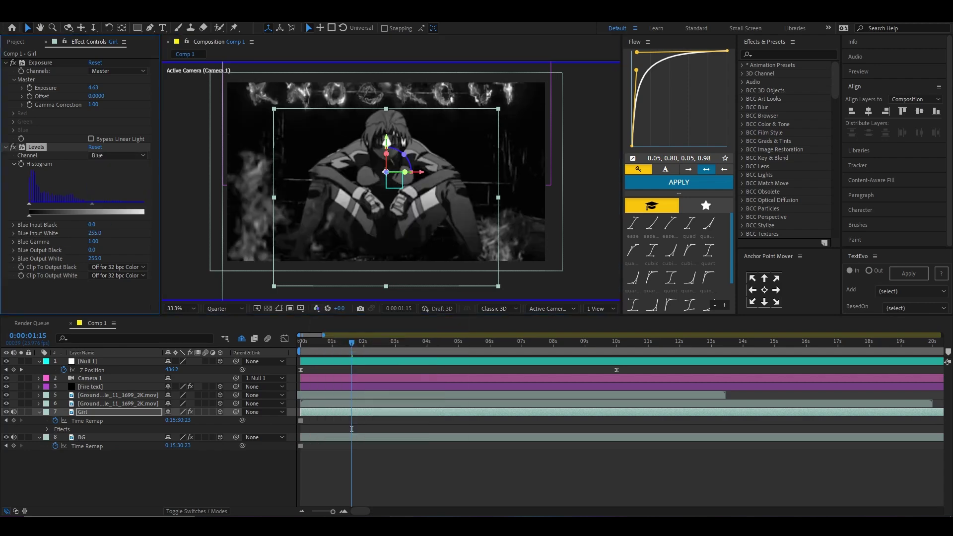
{"action": "left_click_drag", "start_coordinate": [95, 233], "coordinate": [84, 232]}
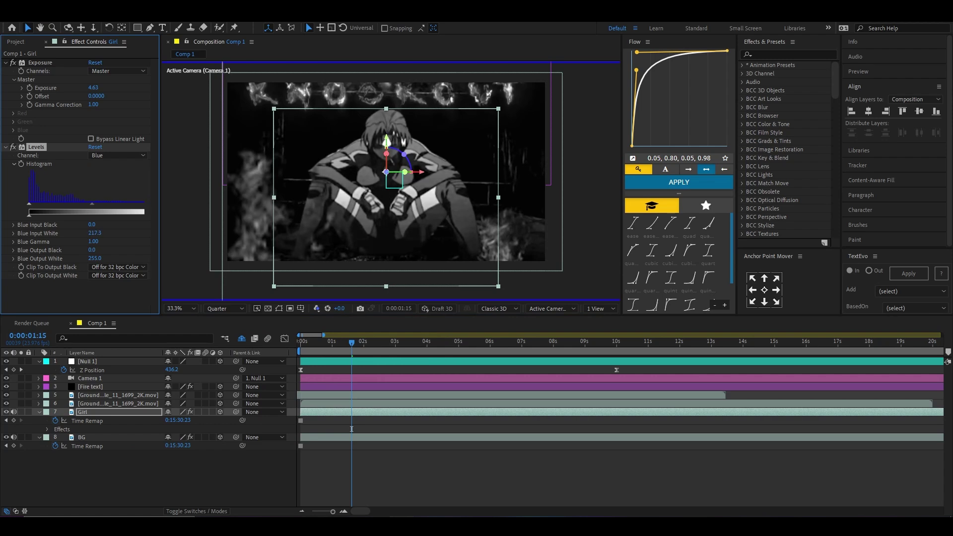
{"action": "left_click_drag", "start_coordinate": [92, 224], "coordinate": [94, 225]}
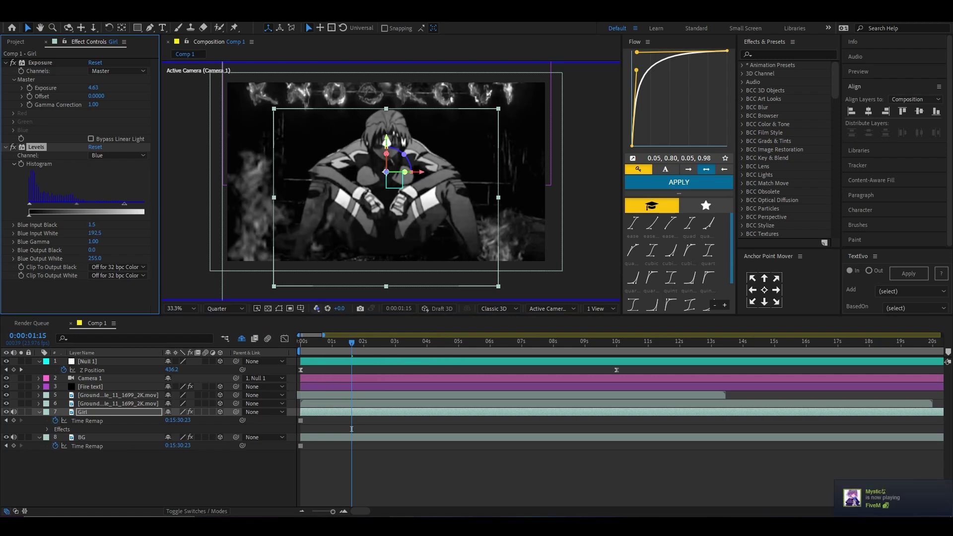
{"action": "left_click", "coordinate": [317, 308]}
{"action": "left_click", "coordinate": [328, 314]}
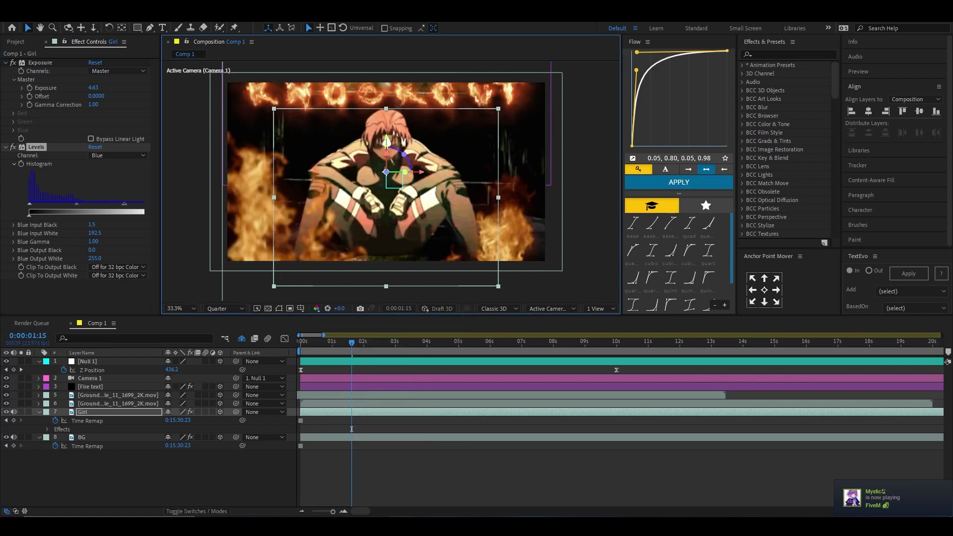
Retune the Red and Green input whites, leaving Green Input White 156.8 and Blue Input White 192.5
{"action": "left_click", "coordinate": [118, 155]}
{"action": "left_click", "coordinate": [115, 164]}
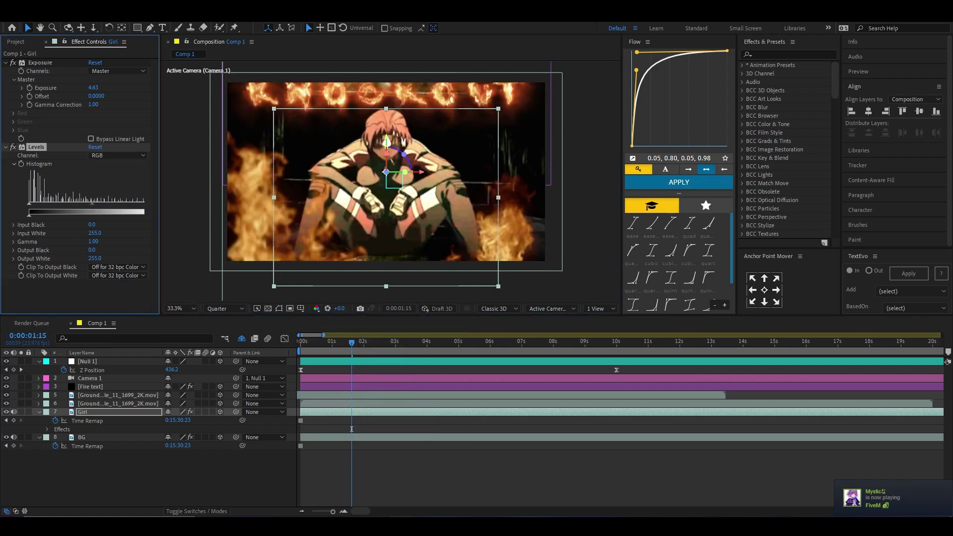
{"action": "left_click", "coordinate": [118, 155]}
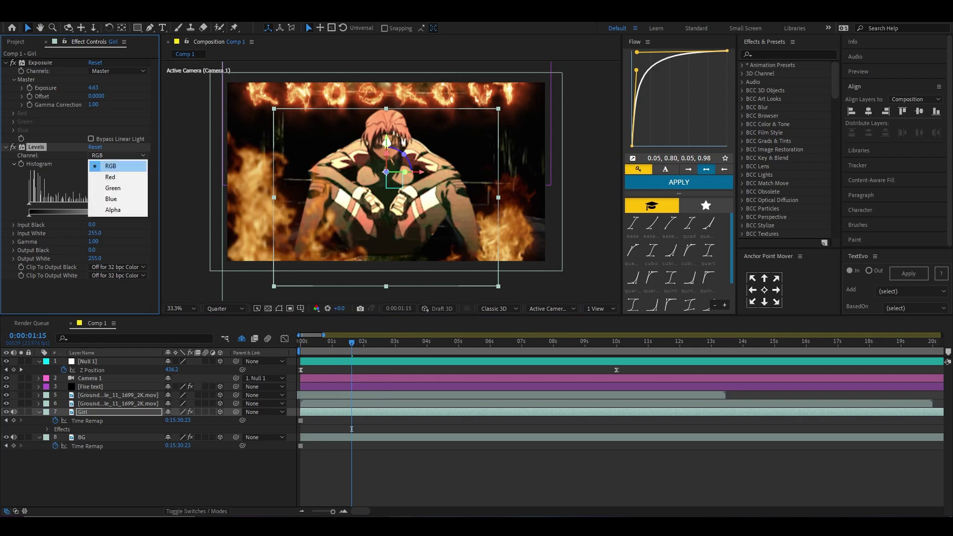
{"action": "left_click", "coordinate": [115, 172]}
{"action": "left_click_drag", "start_coordinate": [93, 232], "coordinate": [119, 233]}
{"action": "left_click", "coordinate": [117, 155]}
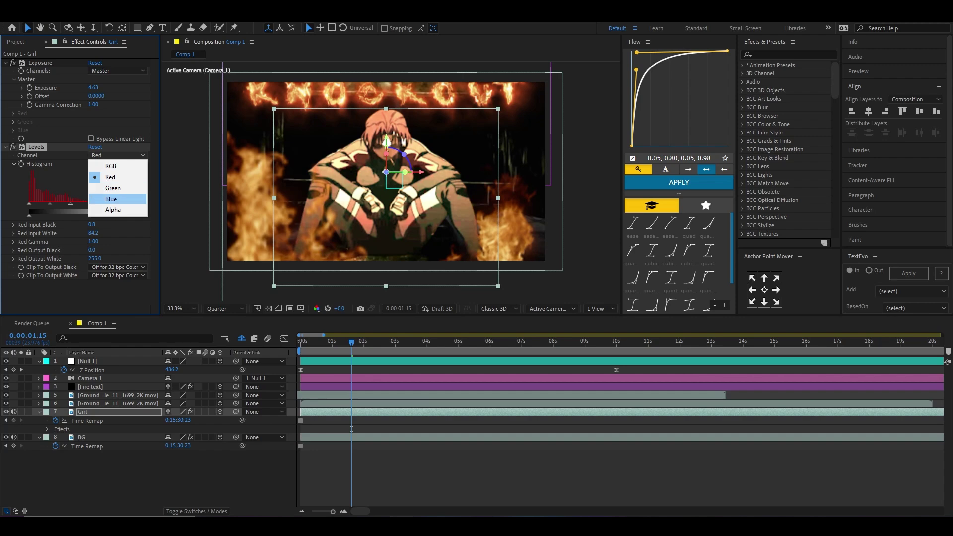
{"action": "left_click", "coordinate": [115, 184]}
{"action": "left_click_drag", "start_coordinate": [94, 233], "coordinate": [102, 233]}
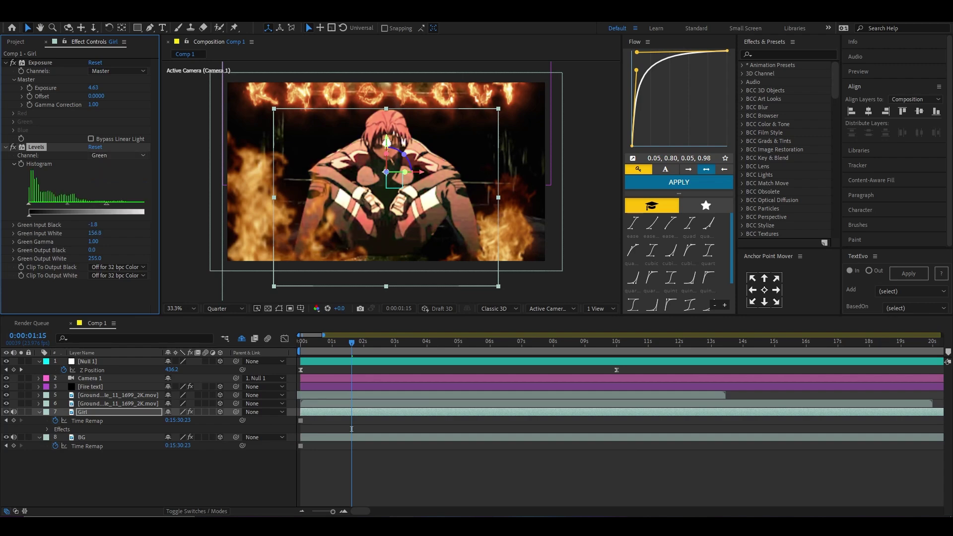
{"action": "left_click", "coordinate": [117, 155]}
{"action": "left_click", "coordinate": [115, 197]}
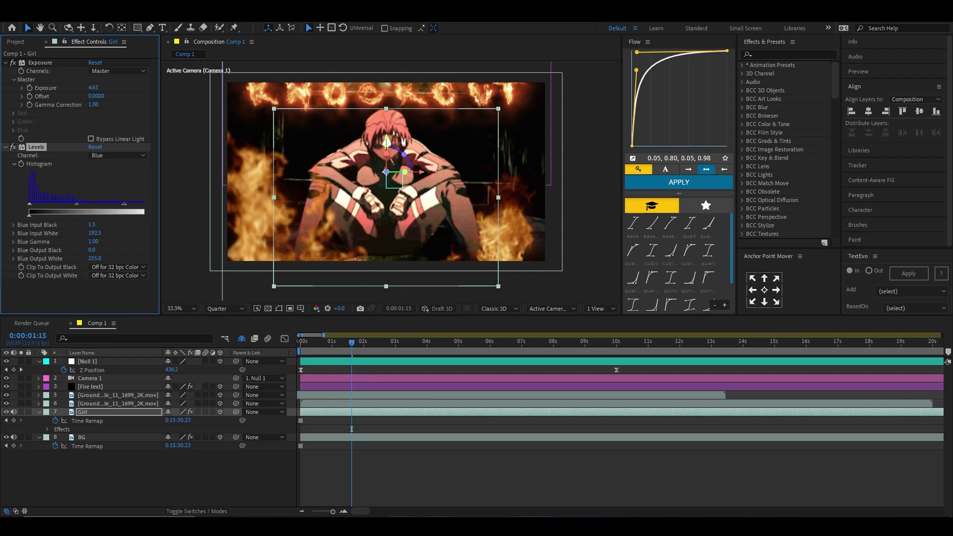
{"action": "left_click", "coordinate": [352, 429]}
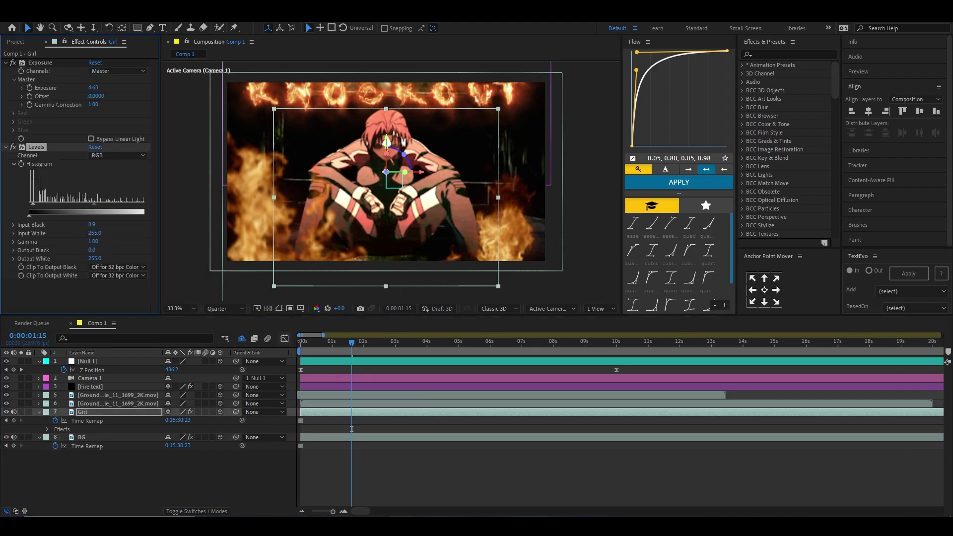
Paste the Levels effect onto the BG layer and preview the composition
{"action": "key", "text": "ctrl+Down"}
{"action": "key", "text": "ctrl+v"}
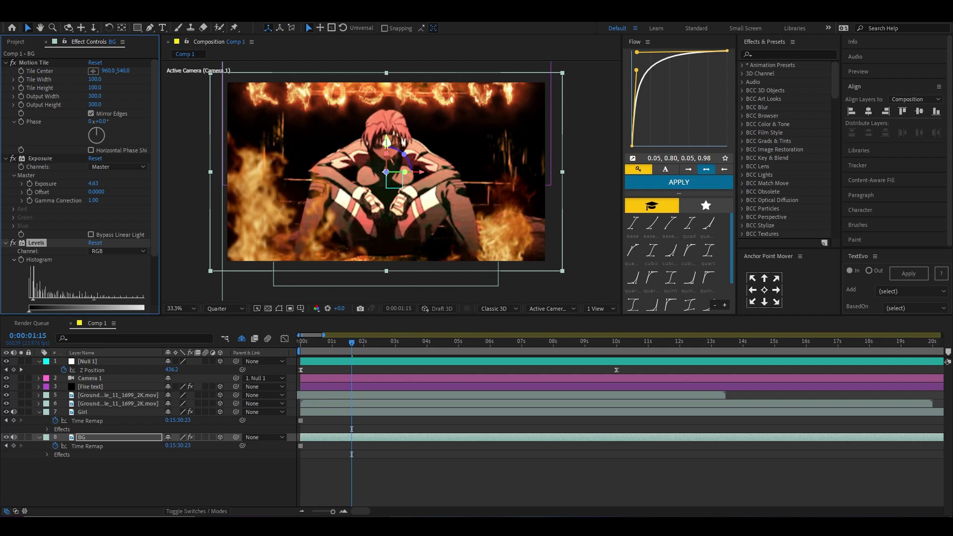
{"action": "key", "text": "ctrl+shift+a"}
{"action": "key", "text": "space"}
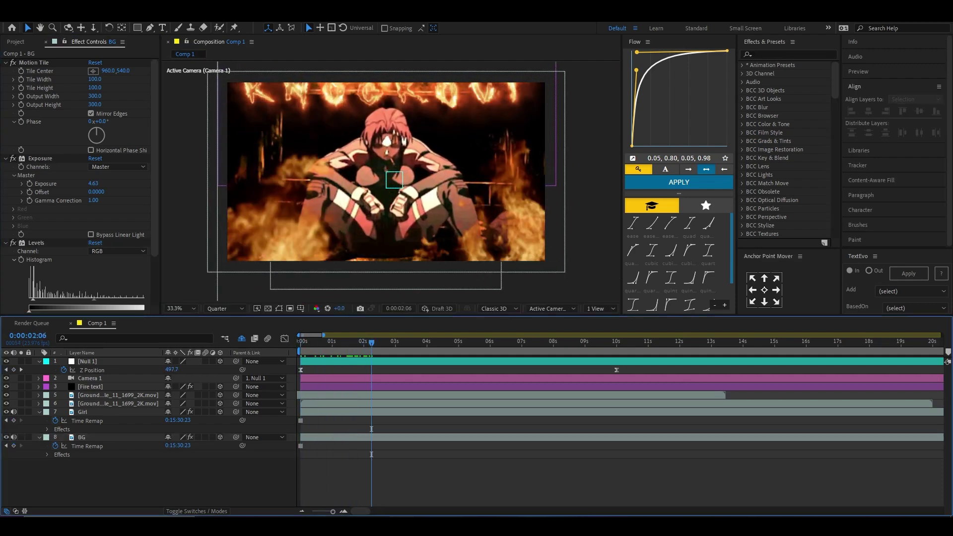
{"action": "key", "text": "ctrl+5"}
Apply Deep Glow (Radius 500, Exposure 1.00, Screen) to both ground-fire layers and preview the glow
{"action": "type", "text": "deep"}
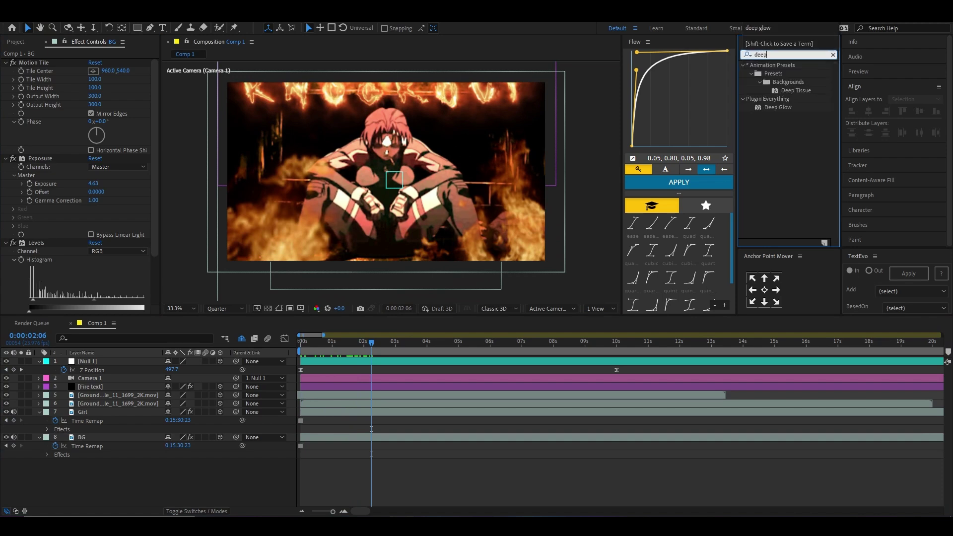
{"action": "type", "text": " glow"}
{"action": "left_click_drag", "start_coordinate": [778, 74], "coordinate": [357, 395]}
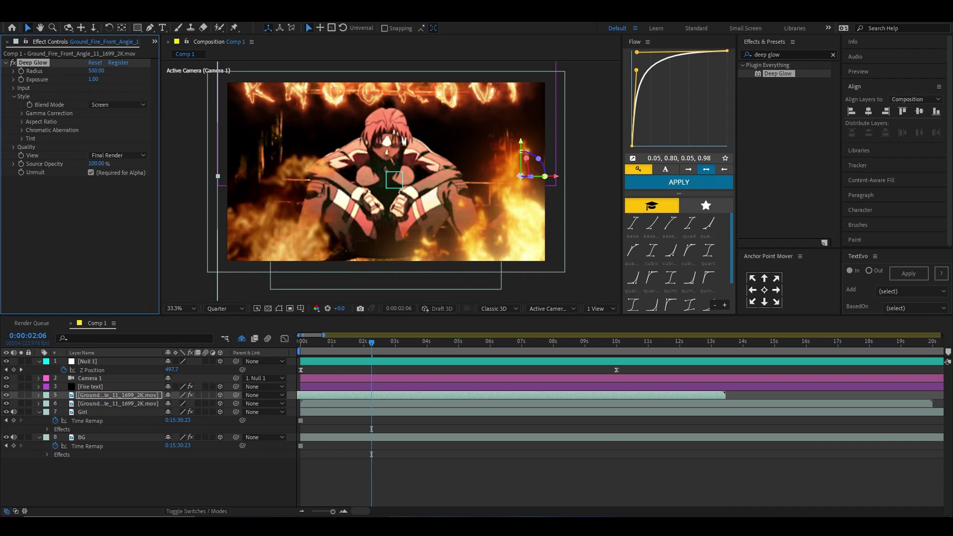
{"action": "left_click", "coordinate": [117, 403]}
{"action": "key", "text": "ctrl+v"}
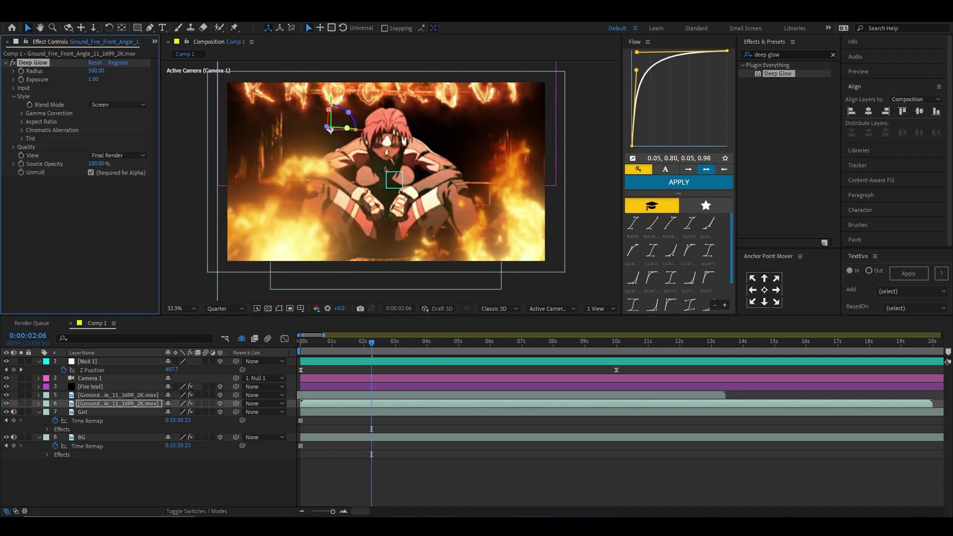
{"action": "key", "text": "F2"}
{"action": "key", "text": "space"}
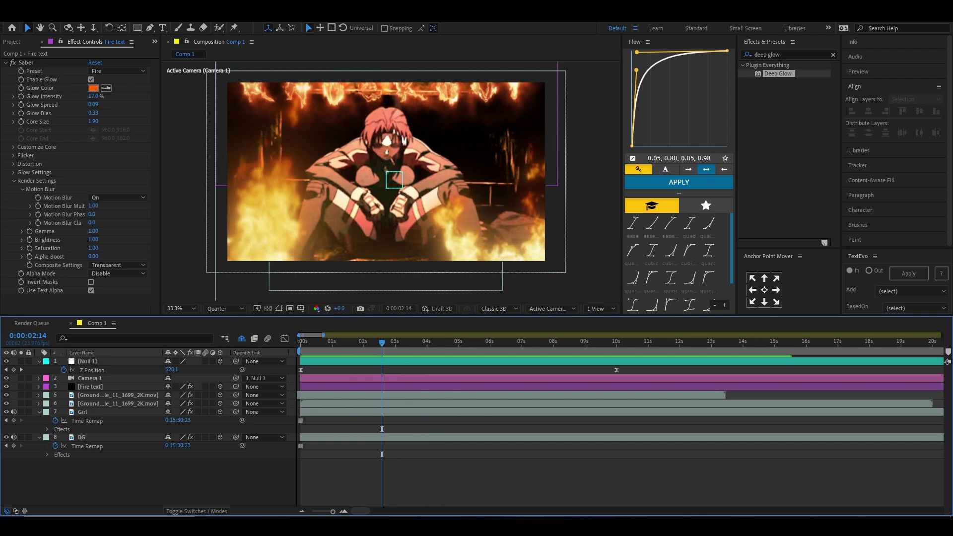
{"action": "mouse_move", "coordinate": [382, 342]}
{"action": "left_mouse_down"}
{"action": "mouse_move", "coordinate": [391, 341]}
{"action": "mouse_move", "coordinate": [334, 342]}
{"action": "mouse_move", "coordinate": [383, 342]}
{"action": "left_mouse_up"}
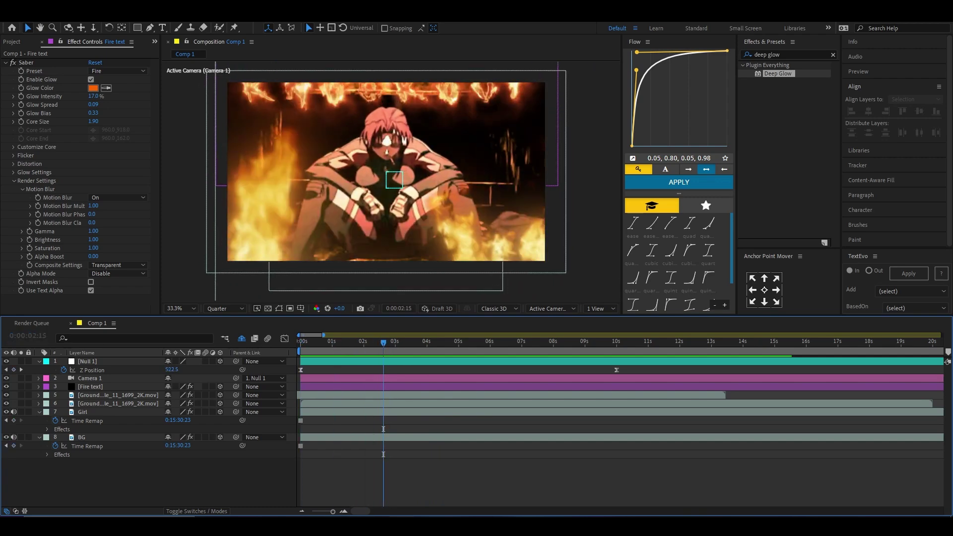
{"action": "left_click", "coordinate": [82, 437]}
Draw a four-point Pen mask on the BG layer set to Subtract
{"action": "key", "text": "slash"}
{"action": "key", "text": "g"}
{"action": "scroll", "coordinate": [391, 181], "scroll_direction": "down", "scroll_amount": 2}
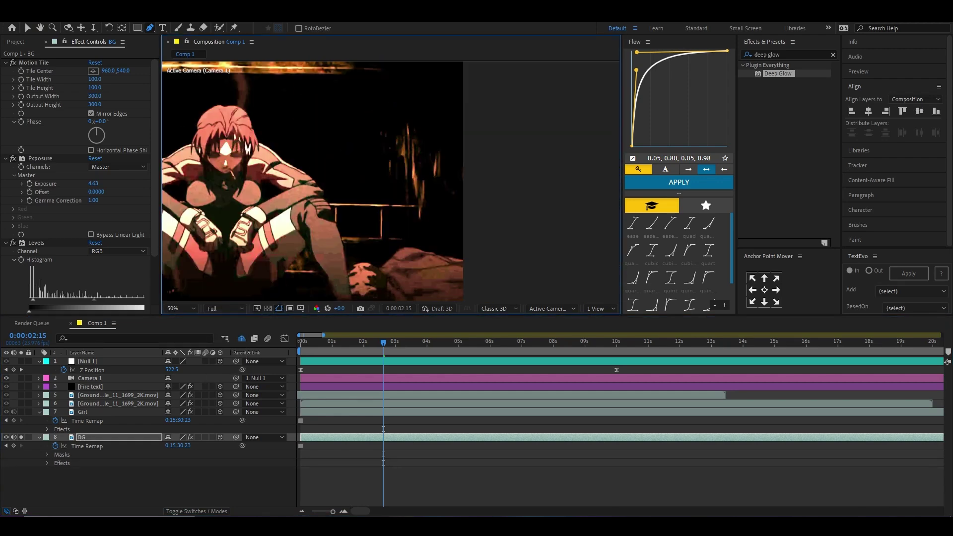
{"action": "left_click", "coordinate": [201, 163]}
{"action": "key", "text": "comma"}
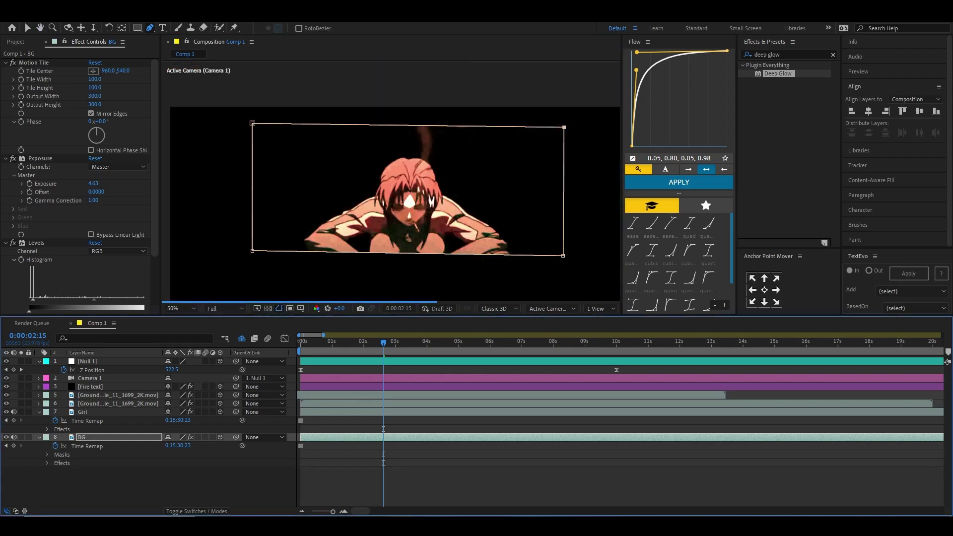
{"action": "key", "text": "m"}
{"action": "key", "text": "F2"}
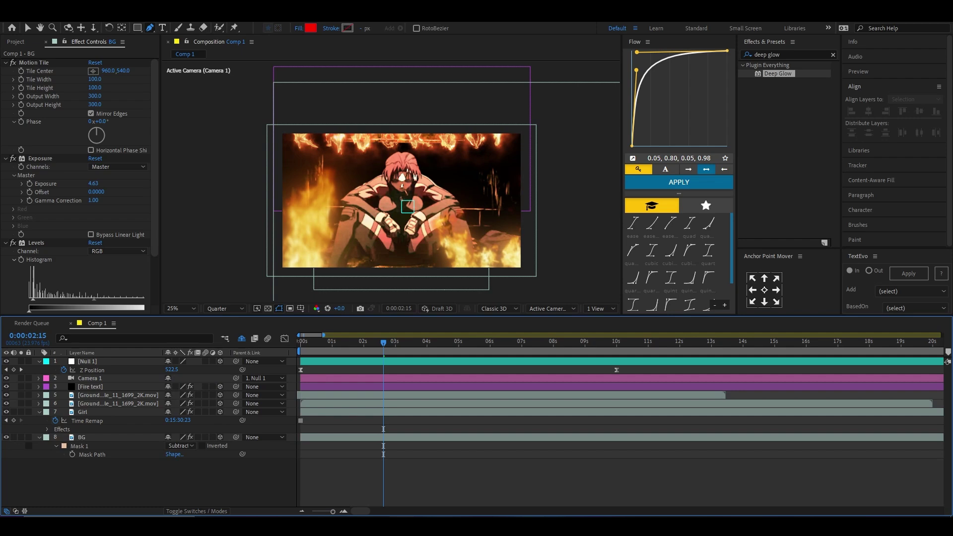
Apply Deep Glow to layer 6, then duplicate the ground fire and send the copy to the bottom
{"action": "left_click_drag", "start_coordinate": [255, 338], "coordinate": [263, 403]}
{"action": "key", "text": "ctrl+Up"}
{"action": "key", "text": "ctrl+d"}
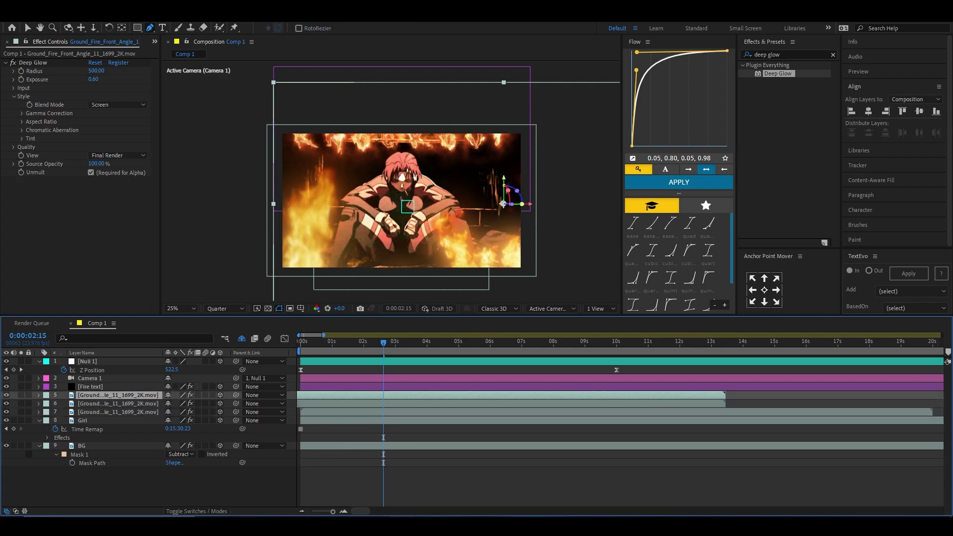
{"action": "key", "text": "ctrl+shift+bracketleft"}
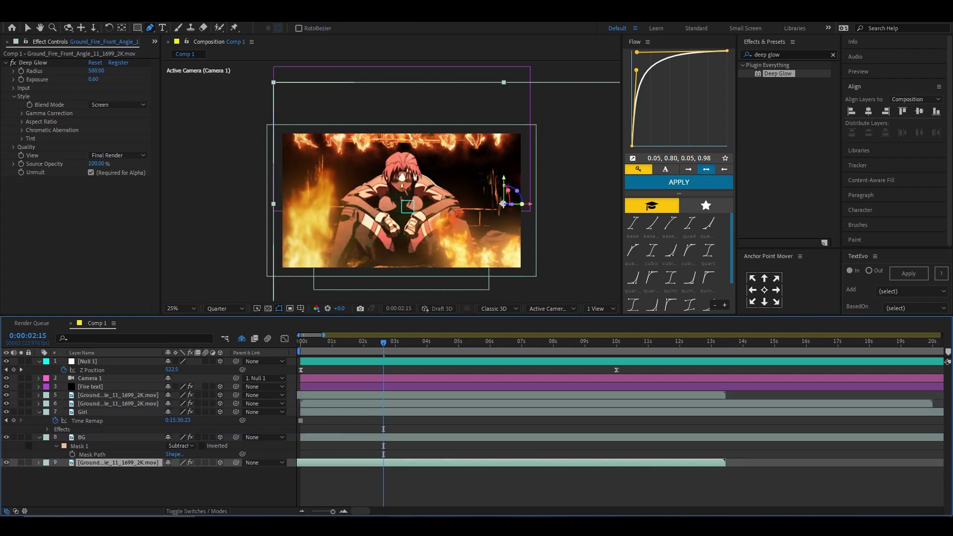
Push the bottom fire layer far back in depth, move it up-left, enlarge it and raise it
{"action": "key", "text": "p"}
{"action": "left_click_drag", "start_coordinate": [206, 471], "coordinate": [378, 471]}
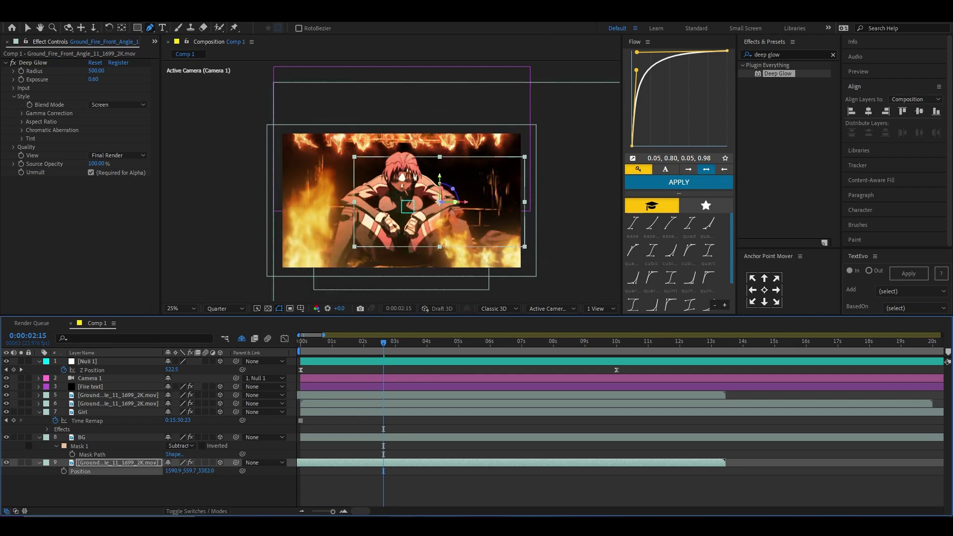
{"action": "key", "text": "v"}
{"action": "mouse_move", "coordinate": [440, 202]}
{"action": "left_mouse_down"}
{"action": "mouse_move", "coordinate": [410, 177]}
{"action": "mouse_move", "coordinate": [425, 205]}
{"action": "left_mouse_up"}
{"action": "key", "text": "s"}
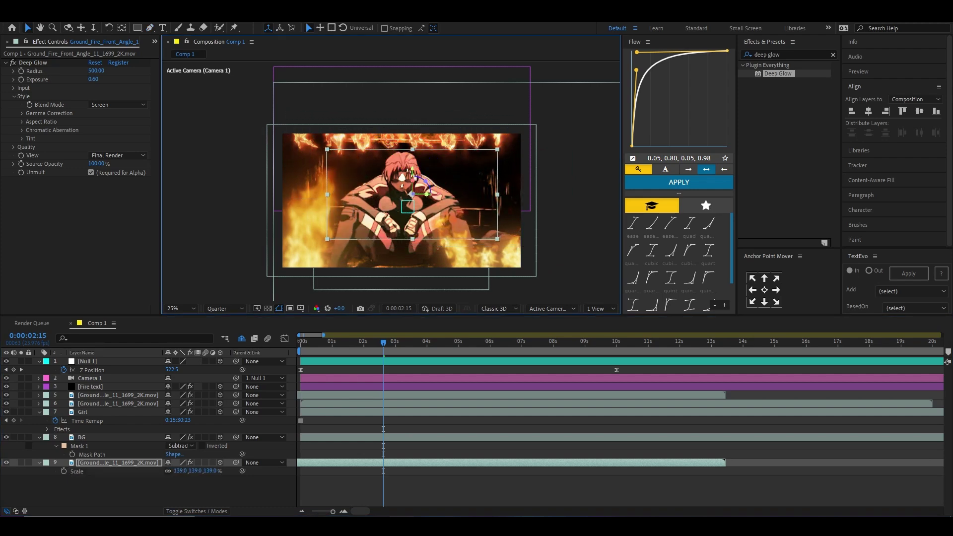
{"action": "left_click_drag", "start_coordinate": [208, 470], "coordinate": [357, 470]}
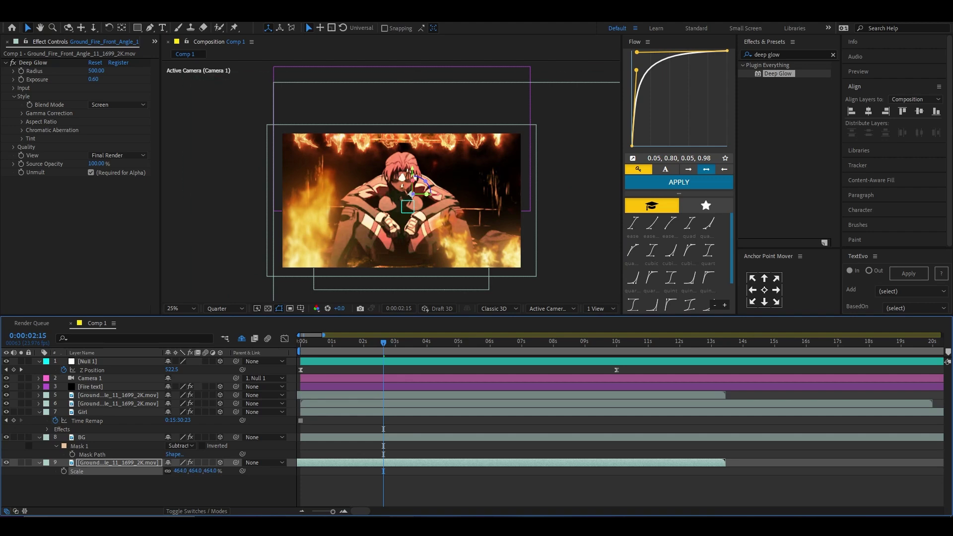
{"action": "left_click_drag", "start_coordinate": [411, 194], "coordinate": [417, 131]}
Set the fire layer's scale to 212% and preview the shot from the start
{"action": "key", "text": "p"}
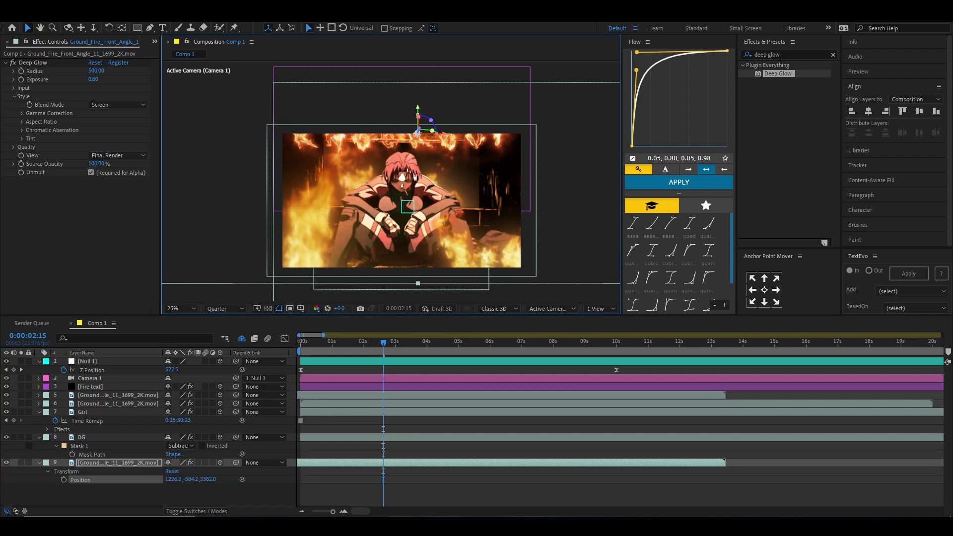
{"action": "key", "text": "s"}
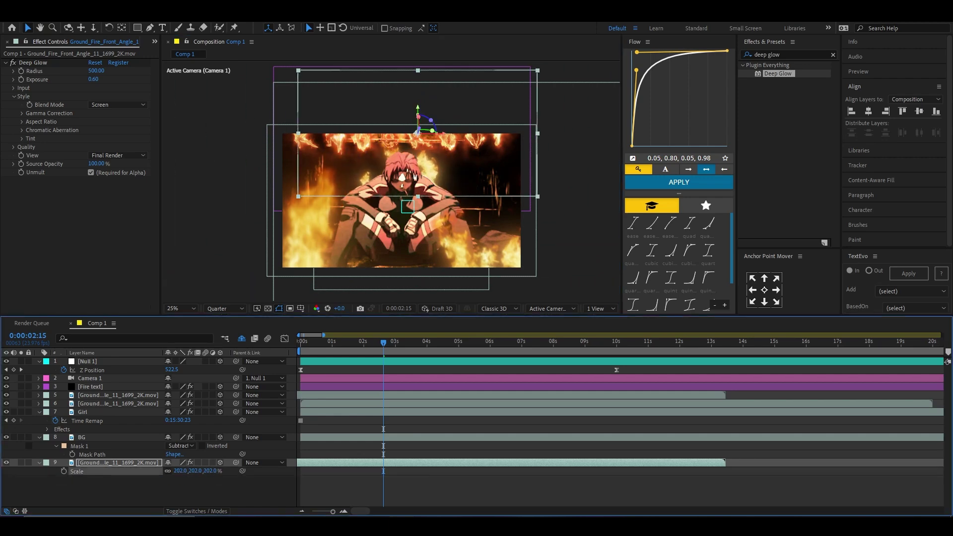
{"action": "left_click_drag", "start_coordinate": [184, 471], "coordinate": [196, 470]}
{"action": "key", "text": "F2"}
{"action": "left_click", "coordinate": [394, 341]}
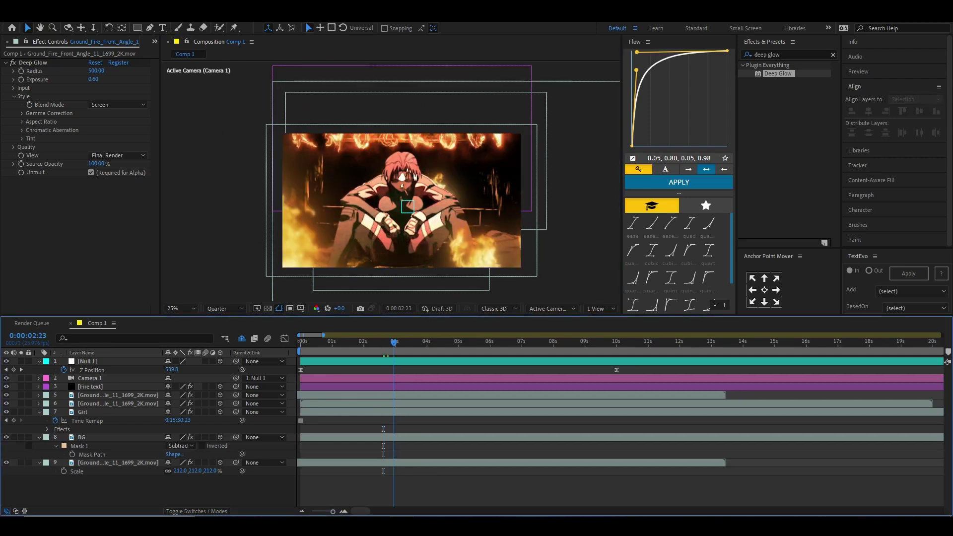
{"action": "key", "text": "space"}
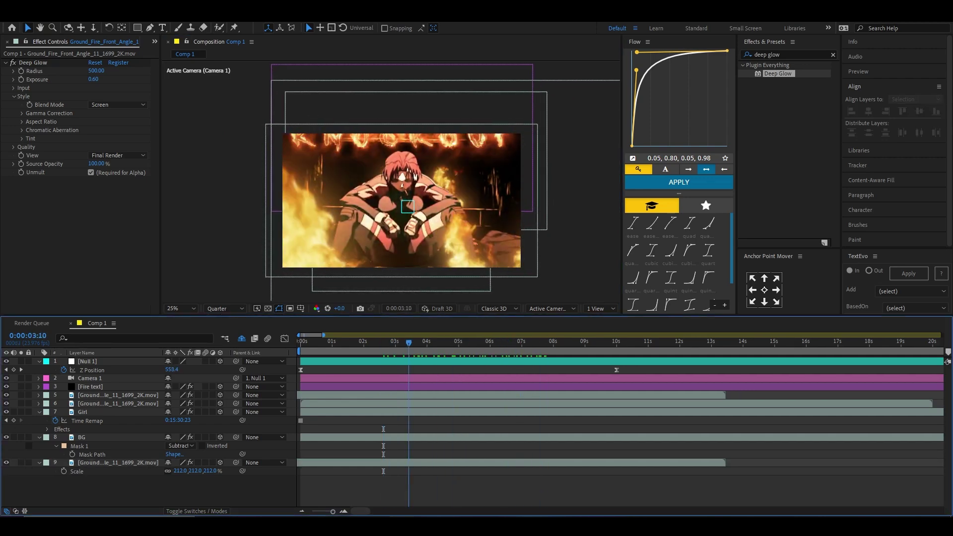
{"action": "left_click", "coordinate": [118, 462]}
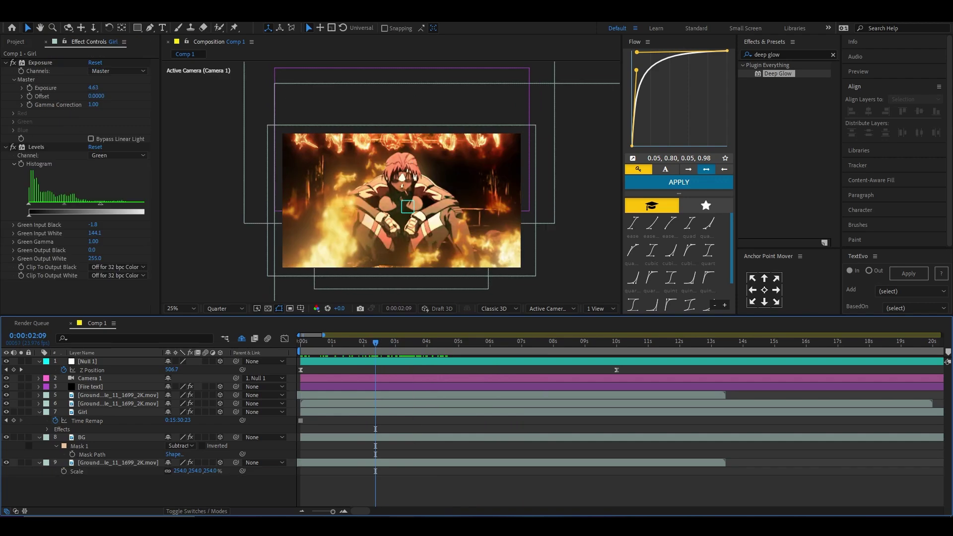
{"action": "key", "text": "Home"}
{"action": "key", "text": "space"}
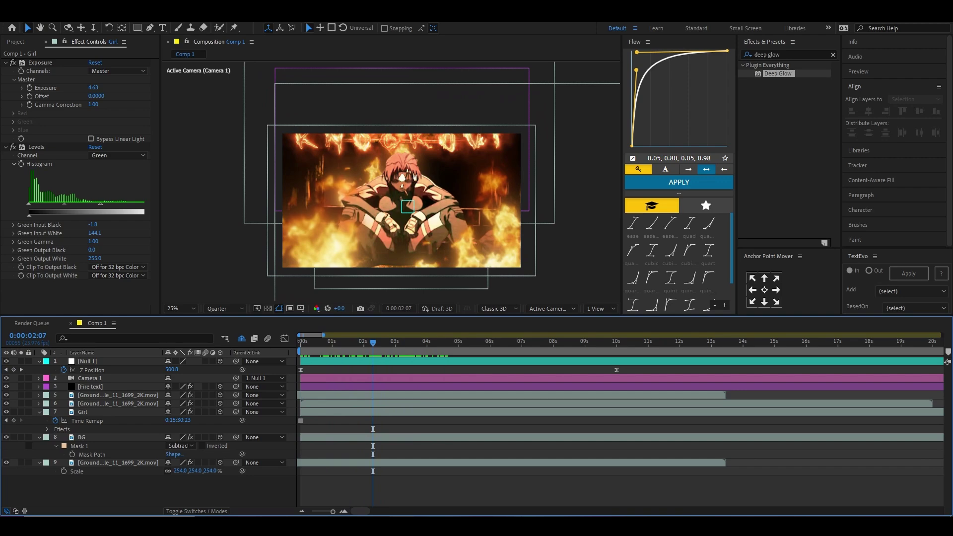
Stop the preview and show the Girl layer's mask properties
{"action": "key", "text": "space"}
{"action": "scroll", "coordinate": [369, 185], "scroll_direction": "up", "scroll_amount": 2}
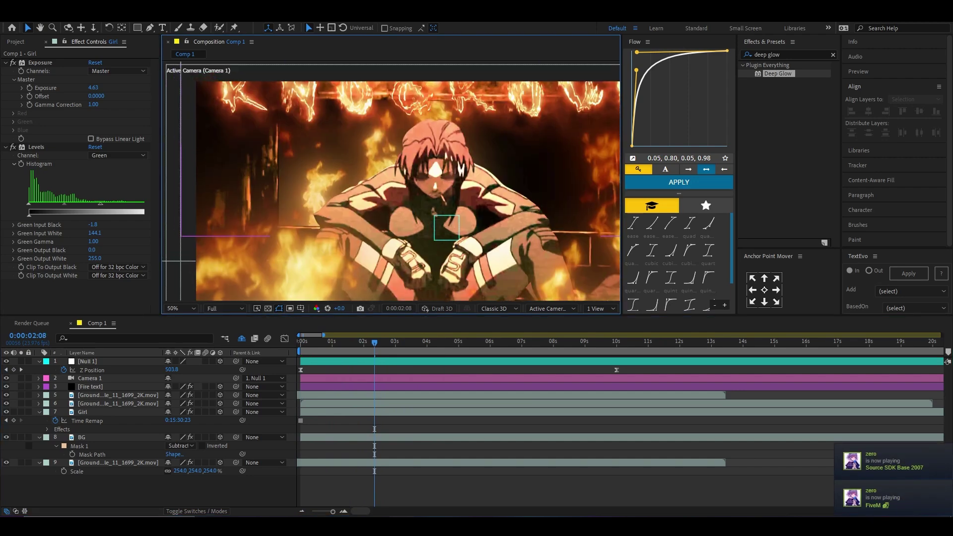
{"action": "scroll", "coordinate": [357, 202], "scroll_direction": "up", "scroll_amount": 2}
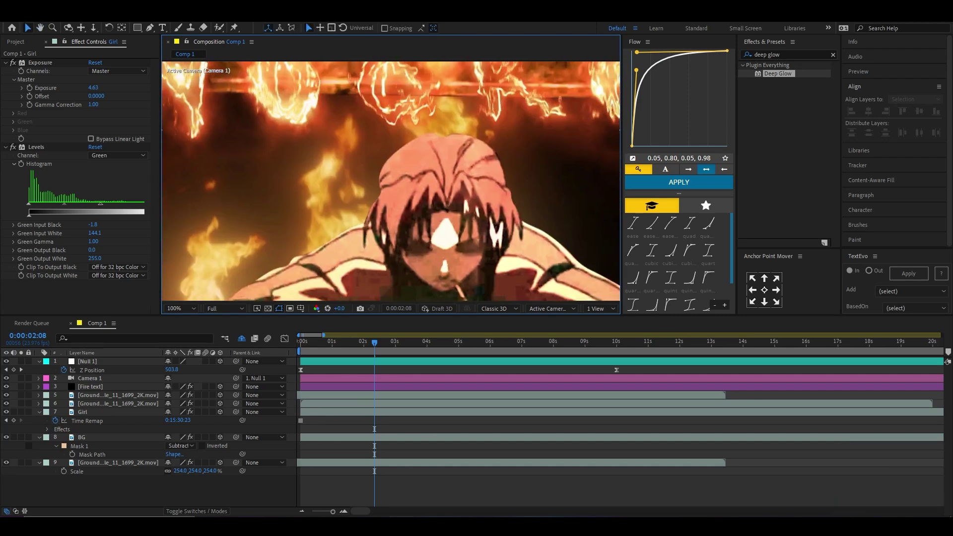
{"action": "scroll", "coordinate": [390, 181], "scroll_direction": "down", "scroll_amount": 2}
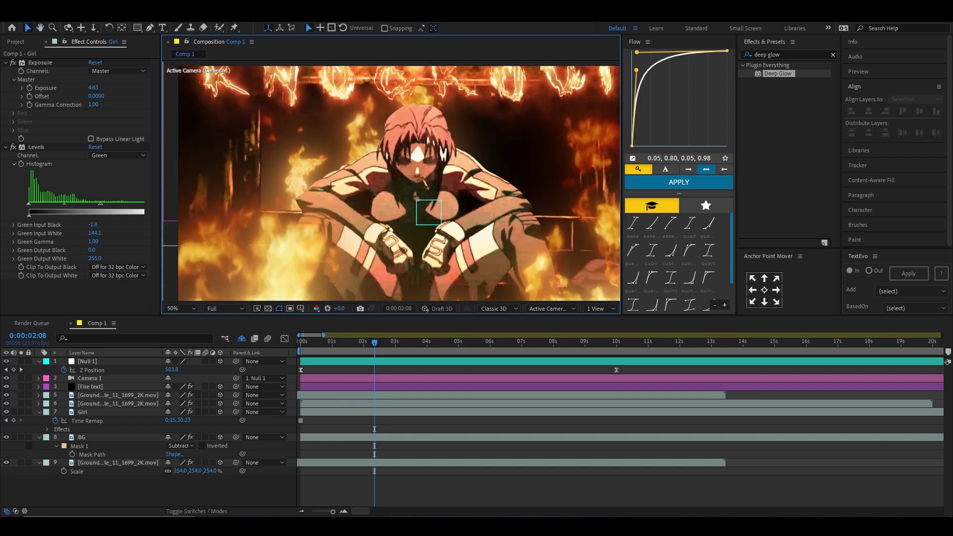
{"action": "scroll", "coordinate": [391, 180], "scroll_direction": "down", "scroll_amount": 1}
{"action": "scroll", "coordinate": [390, 180], "scroll_direction": "up", "scroll_amount": 1}
{"action": "scroll", "coordinate": [338, 172], "scroll_direction": "up", "scroll_amount": 1}
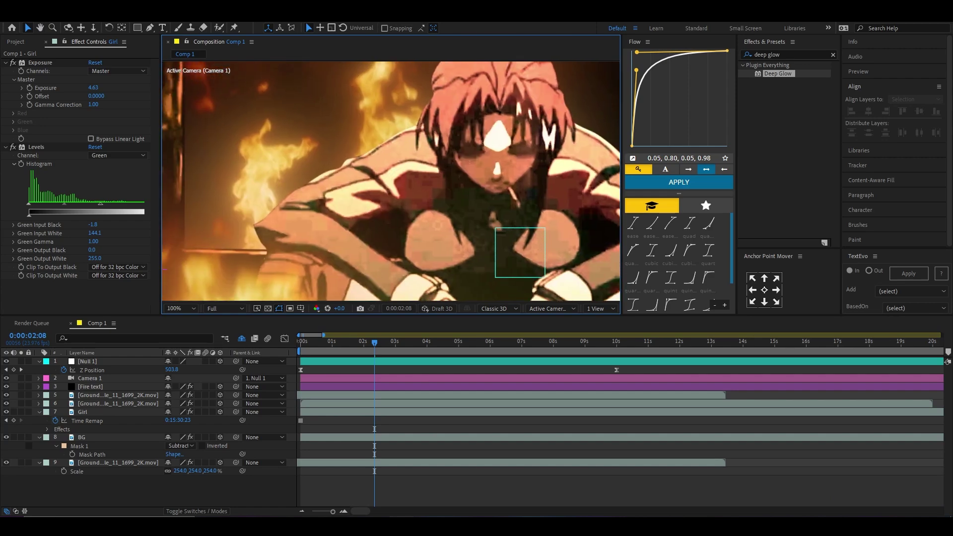
{"action": "scroll", "coordinate": [349, 134], "scroll_direction": "down", "scroll_amount": 1}
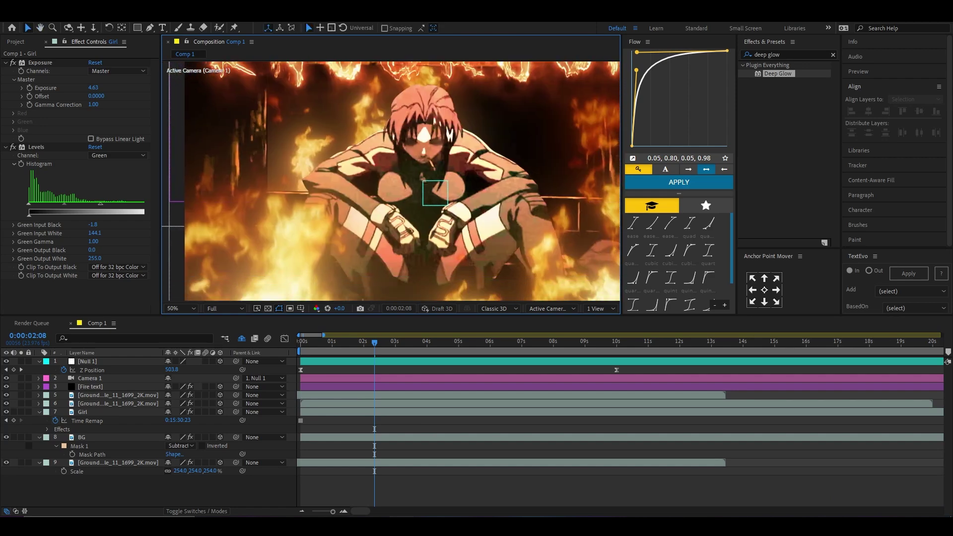
{"action": "key", "text": "ctrl+v"}
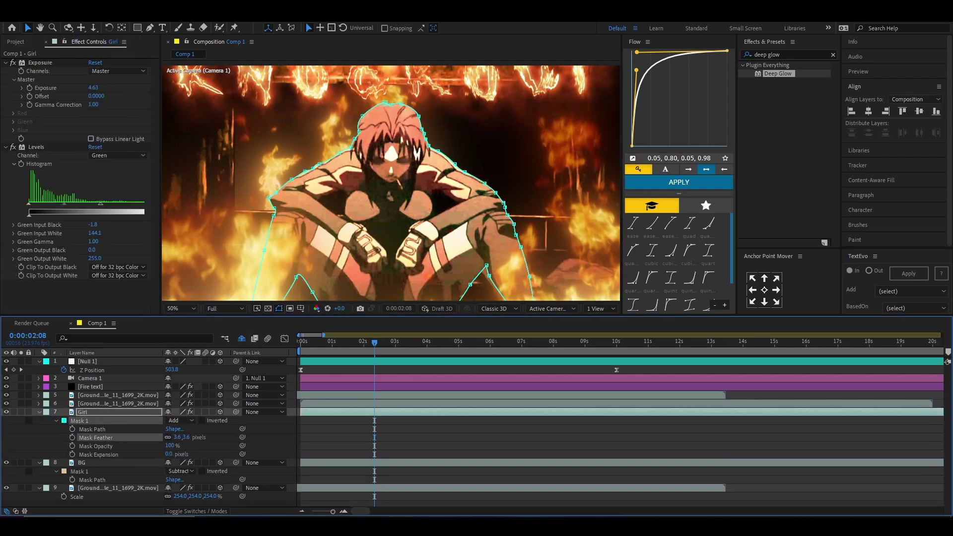
Reveal the BG layer's mask and scrub through the shot to check the motion
{"action": "left_click", "coordinate": [81, 462]}
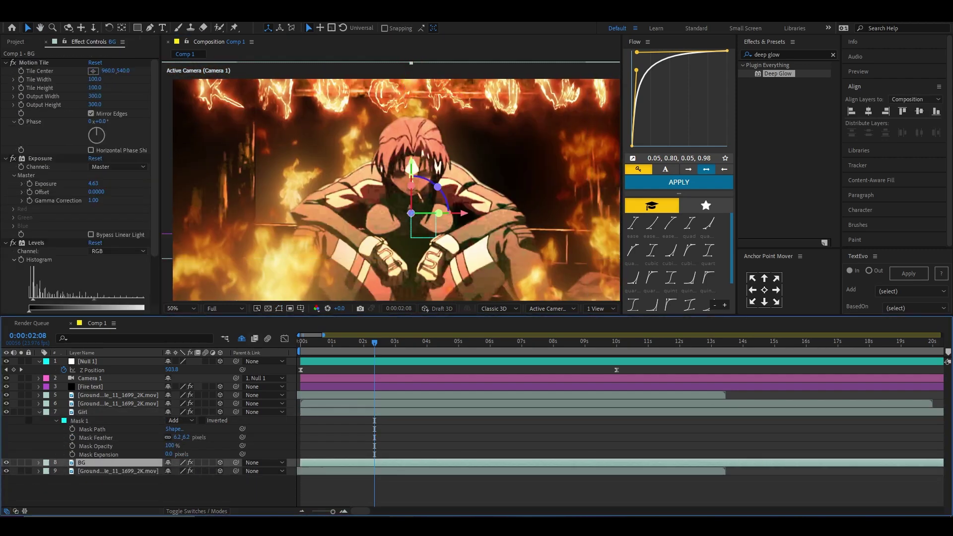
{"action": "key", "text": "ctrl+v"}
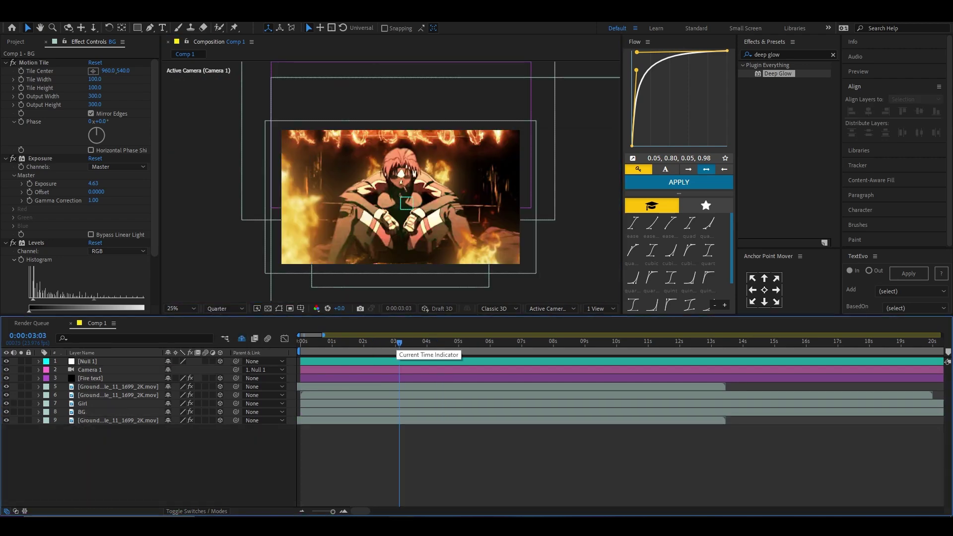
{"action": "mouse_move", "coordinate": [399, 342]}
{"action": "left_mouse_down"}
{"action": "mouse_move", "coordinate": [368, 342]}
{"action": "mouse_move", "coordinate": [384, 342]}
{"action": "left_mouse_up"}
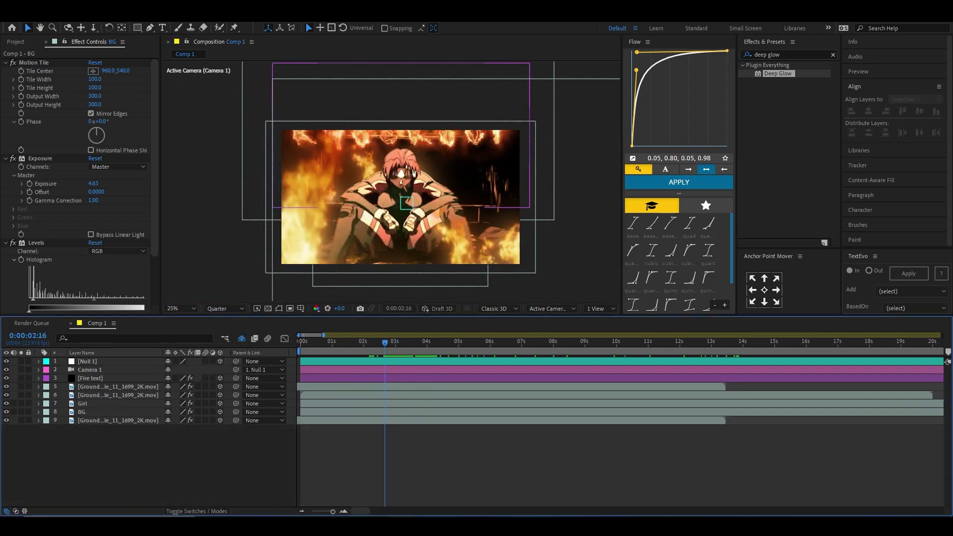
{"action": "left_click", "coordinate": [118, 386]}
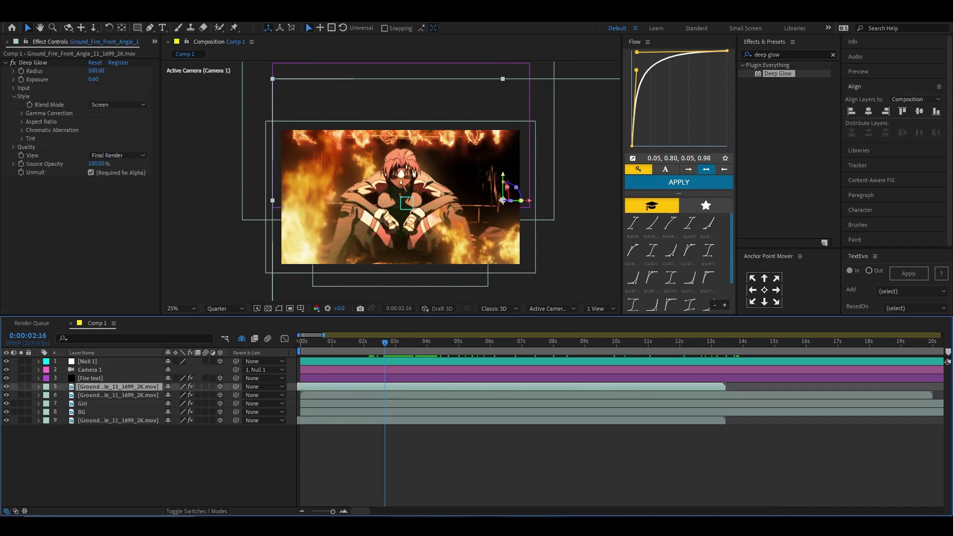
{"action": "left_click", "coordinate": [401, 209]}
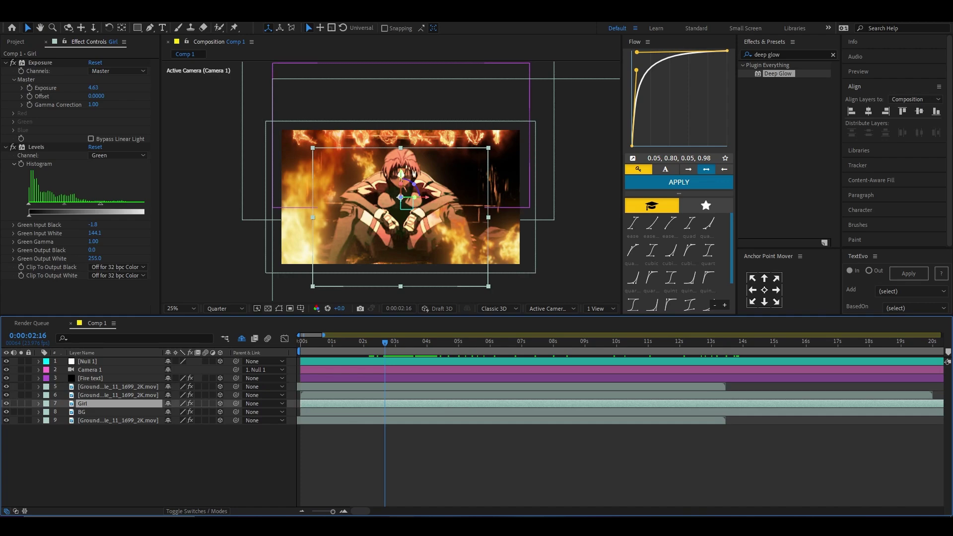
{"action": "key", "text": "ctrl+y"}
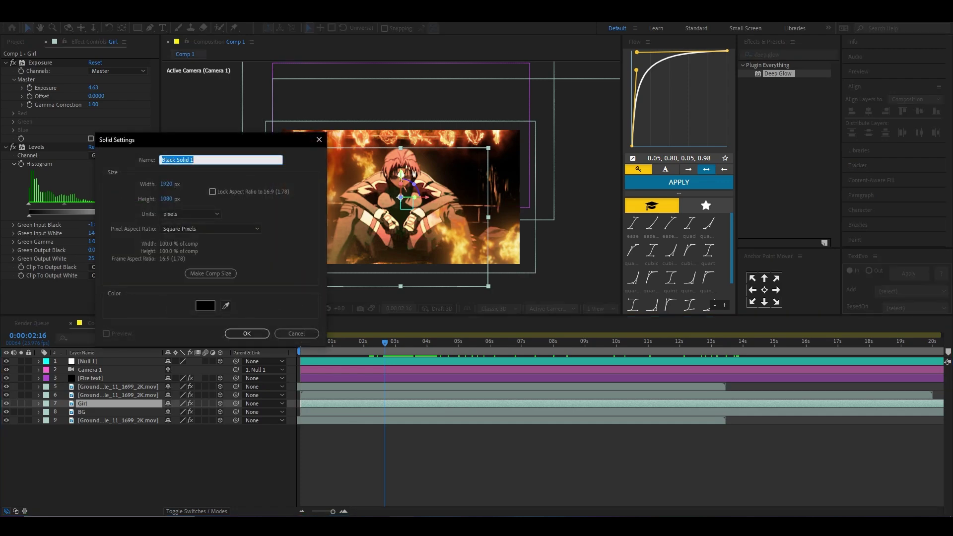
Name the new solid 'Light' and give it a Fill effect with an orange sampled from the fire
{"action": "type", "text": "Light"}
{"action": "key", "text": "Return"}
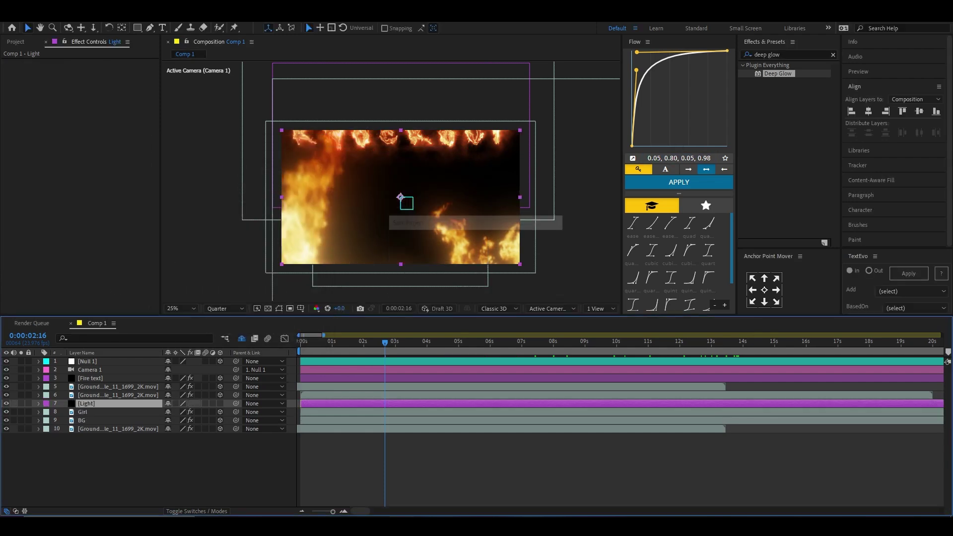
{"action": "key", "text": "ctrl+5"}
{"action": "type", "text": "fill"}
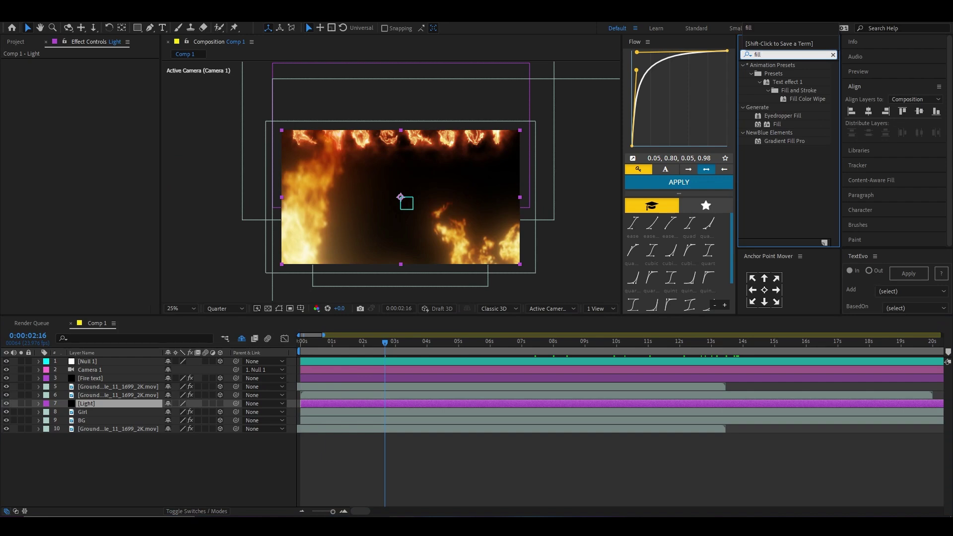
{"action": "double_click", "coordinate": [776, 124]}
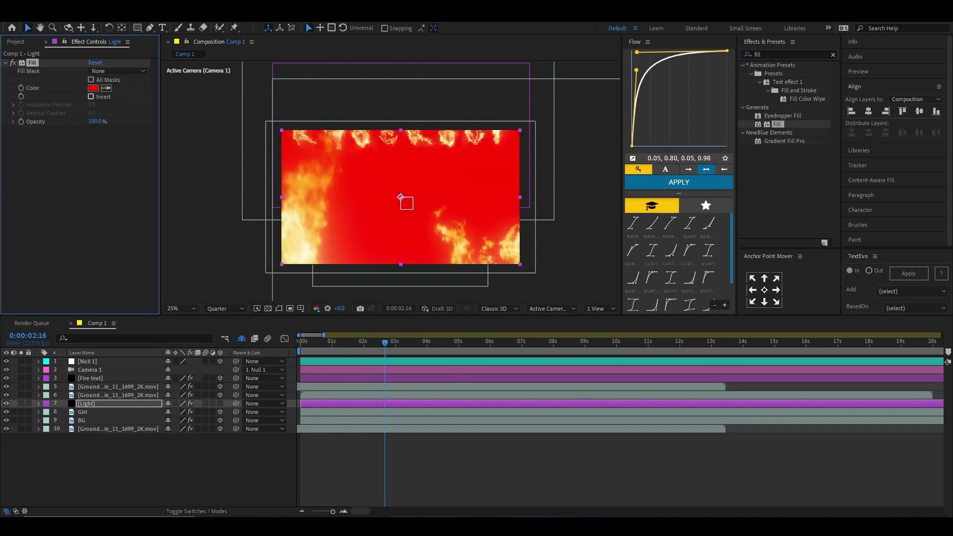
{"action": "left_click", "coordinate": [106, 88]}
{"action": "left_click", "coordinate": [308, 174]}
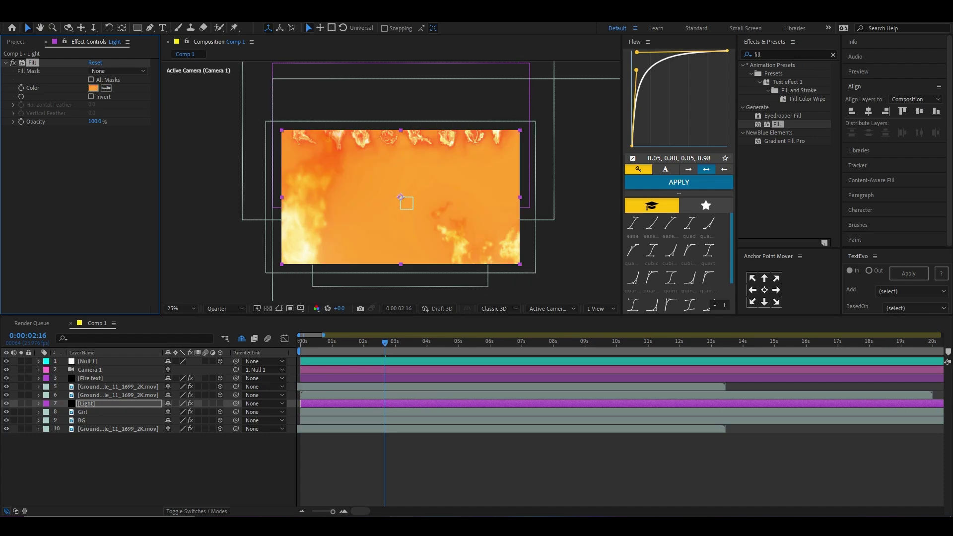
Hide the Light layer and frame the fire and the girl's arm for mask drawing
{"action": "left_click", "coordinate": [6, 403]}
{"action": "key", "text": "g"}
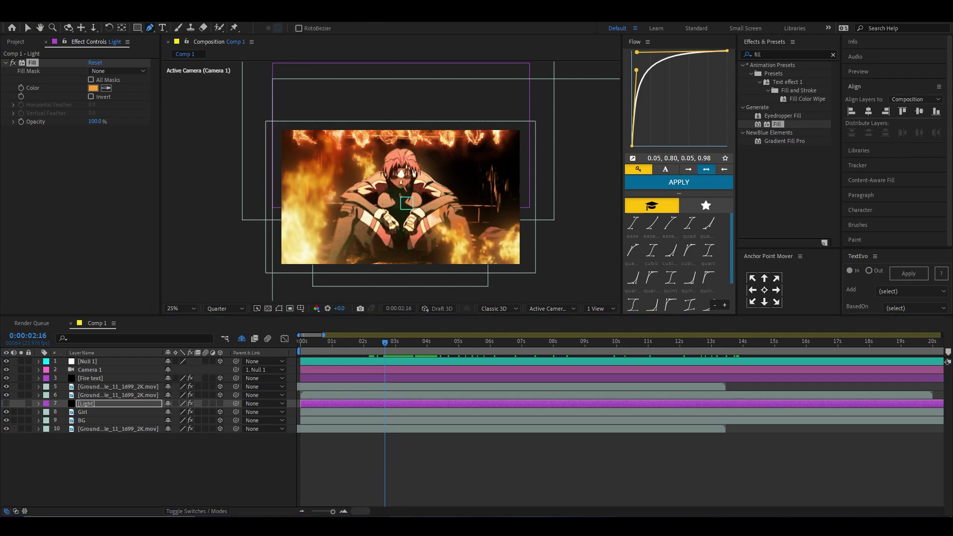
{"action": "scroll", "coordinate": [390, 181], "scroll_direction": "up", "scroll_amount": 5}
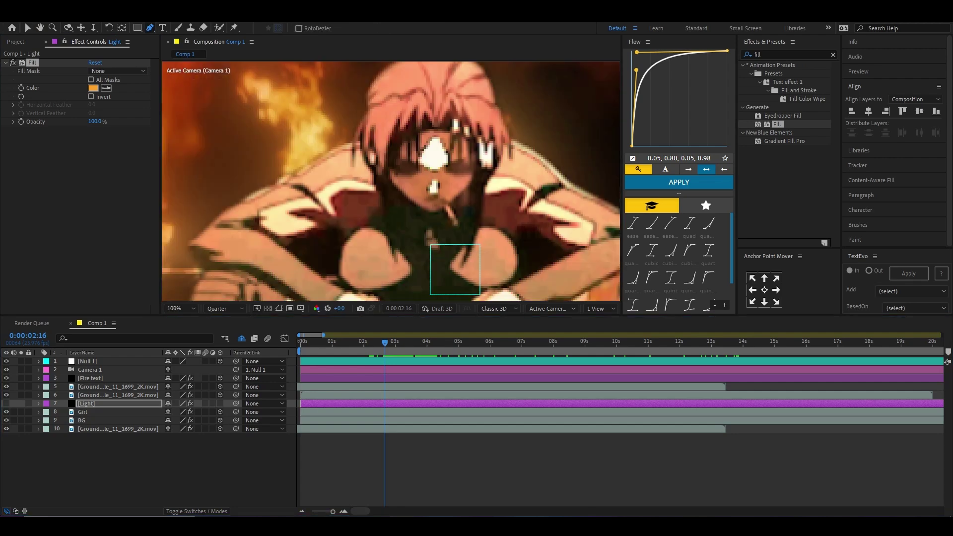
{"action": "scroll", "coordinate": [391, 181], "scroll_direction": "down", "scroll_amount": 3}
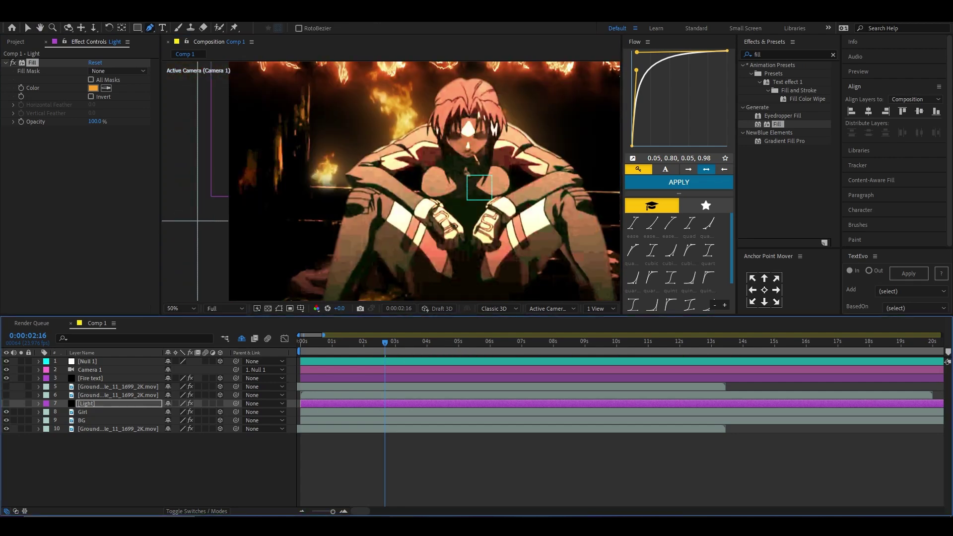
{"action": "scroll", "coordinate": [333, 161], "scroll_direction": "up", "scroll_amount": 4}
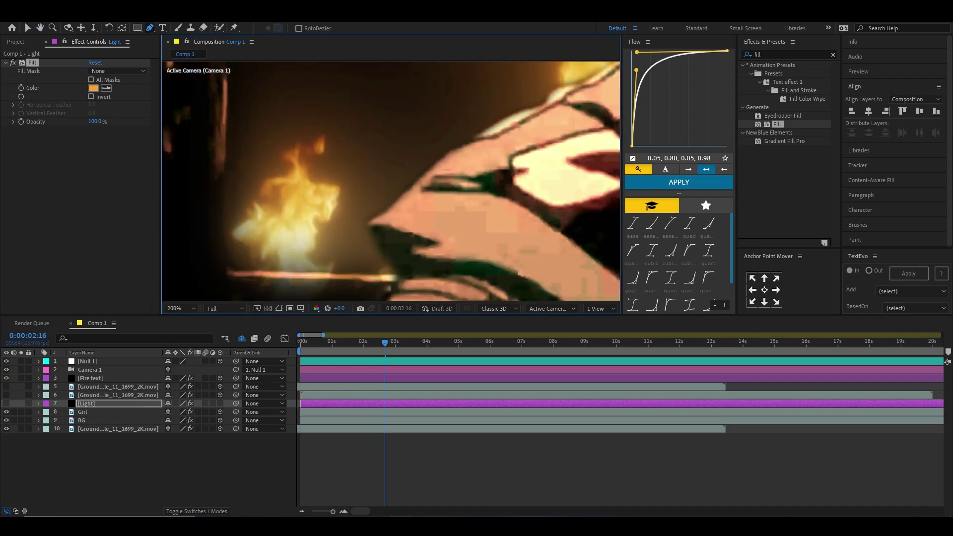
{"action": "left_click_drag", "start_coordinate": [390, 181], "coordinate": [407, 107]}
Start the Light mask along the girl's outline, adding points past her shoulder and hair edge
{"action": "scroll", "coordinate": [407, 107], "scroll_direction": "down", "scroll_amount": 2}
{"action": "scroll", "coordinate": [391, 181], "scroll_direction": "up", "scroll_amount": 3}
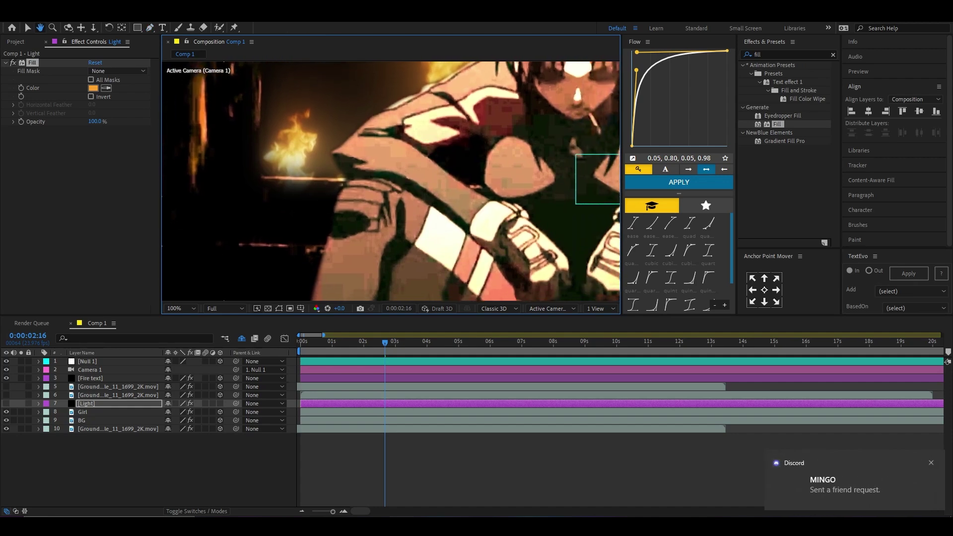
{"action": "scroll", "coordinate": [391, 181], "scroll_direction": "down", "scroll_amount": 3}
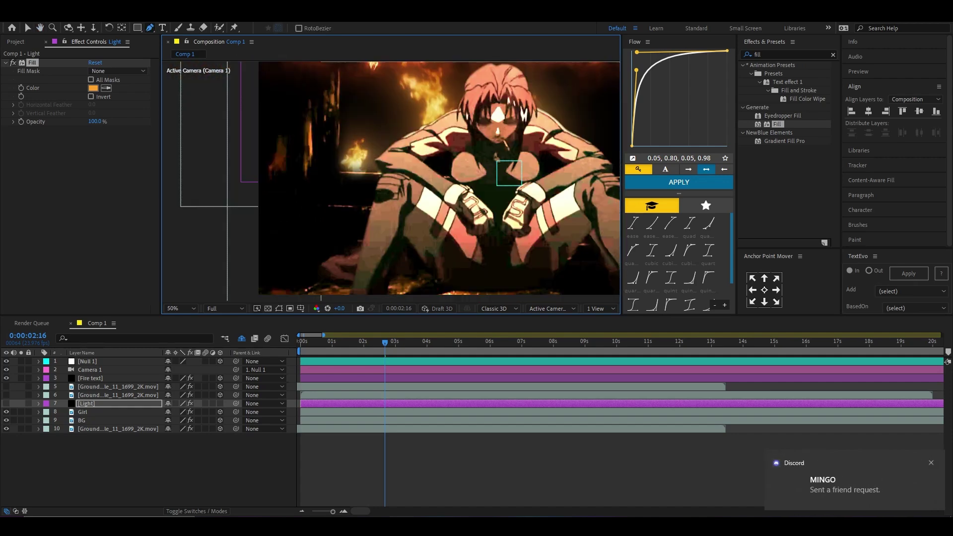
{"action": "key", "text": "g"}
{"action": "scroll", "coordinate": [391, 181], "scroll_direction": "up", "scroll_amount": 3}
{"action": "scroll", "coordinate": [391, 181], "scroll_direction": "up", "scroll_amount": 4}
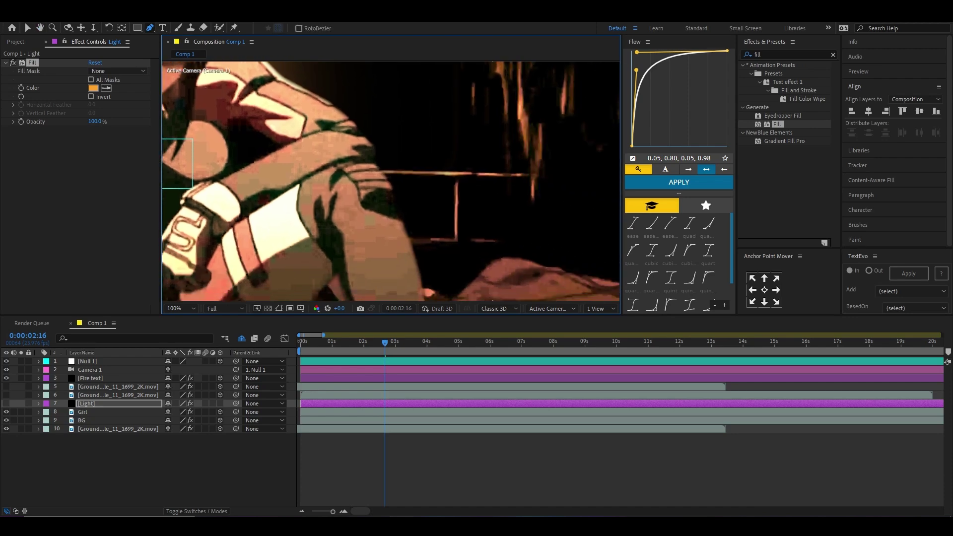
{"action": "scroll", "coordinate": [391, 181], "scroll_direction": "down", "scroll_amount": 3}
{"action": "scroll", "coordinate": [391, 181], "scroll_direction": "up", "scroll_amount": 5}
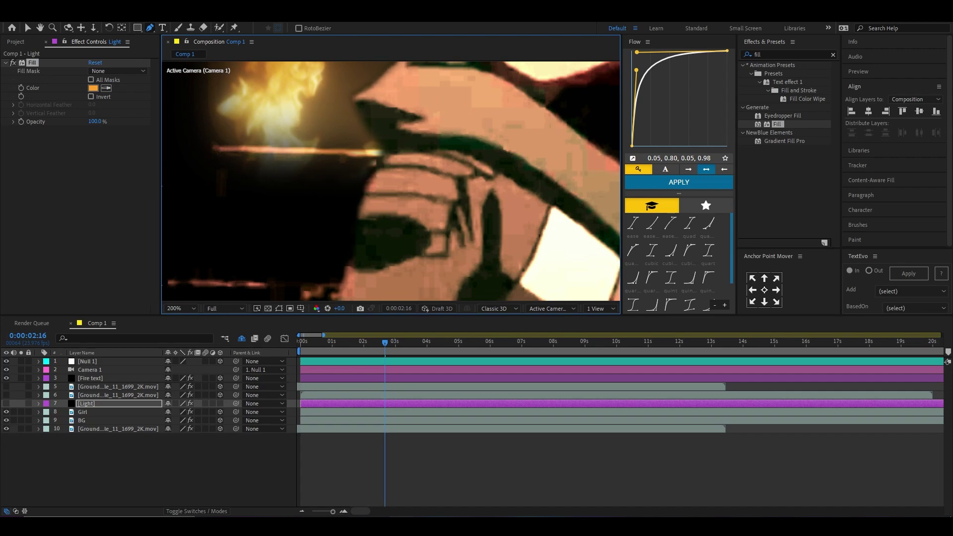
{"action": "mouse_move", "coordinate": [358, 251]}
{"action": "left_mouse_down"}
{"action": "mouse_move", "coordinate": [366, 251]}
{"action": "mouse_move", "coordinate": [345, 219]}
{"action": "mouse_move", "coordinate": [358, 179]}
{"action": "left_mouse_up"}
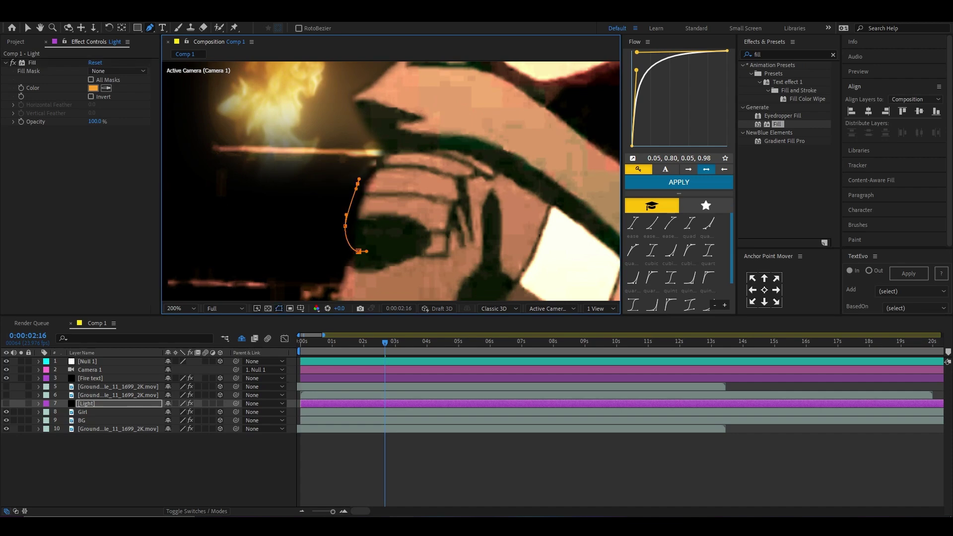
{"action": "left_click", "coordinate": [374, 151]}
{"action": "left_click", "coordinate": [350, 121]}
{"action": "left_click", "coordinate": [343, 89]}
{"action": "left_click_drag", "start_coordinate": [378, 149], "coordinate": [380, 273]}
{"action": "left_click", "coordinate": [351, 208]}
{"action": "left_click_drag", "start_coordinate": [370, 205], "coordinate": [375, 198]}
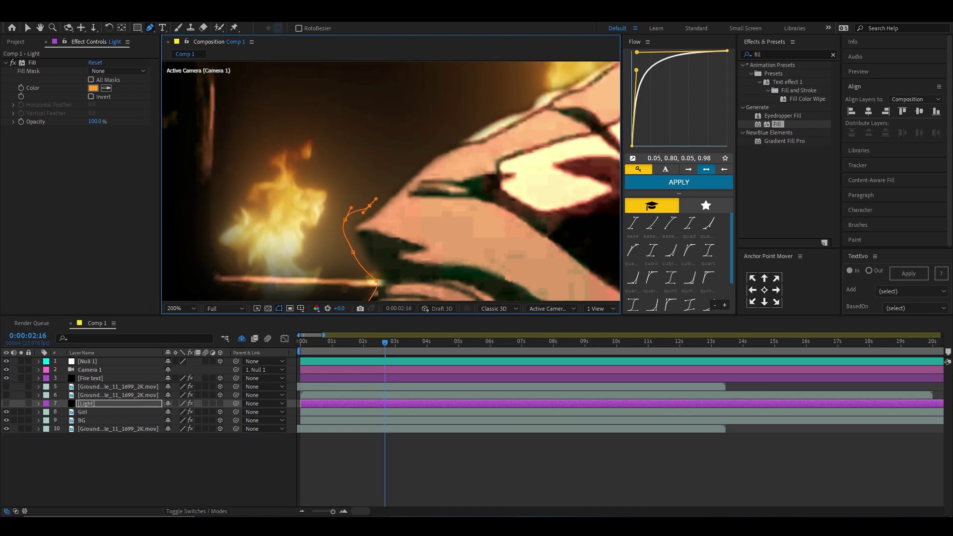
{"action": "left_click_drag", "start_coordinate": [446, 141], "coordinate": [368, 216]}
{"action": "left_click_drag", "start_coordinate": [367, 209], "coordinate": [373, 205]}
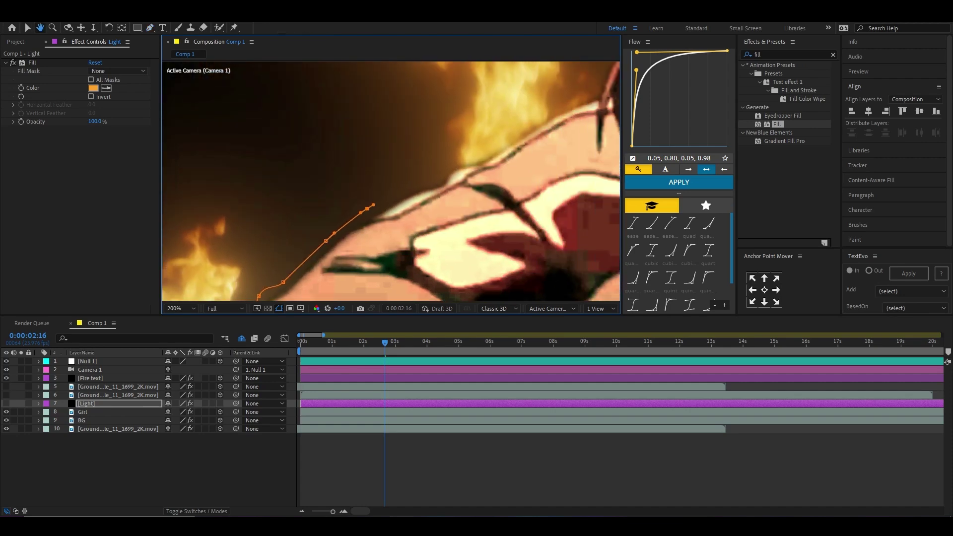
{"action": "left_click_drag", "start_coordinate": [418, 183], "coordinate": [456, 162]}
{"action": "left_click_drag", "start_coordinate": [457, 163], "coordinate": [278, 129]}
Continue the mask up the sleeve and curve it along the hair below the fire
{"action": "key", "text": "comma"}
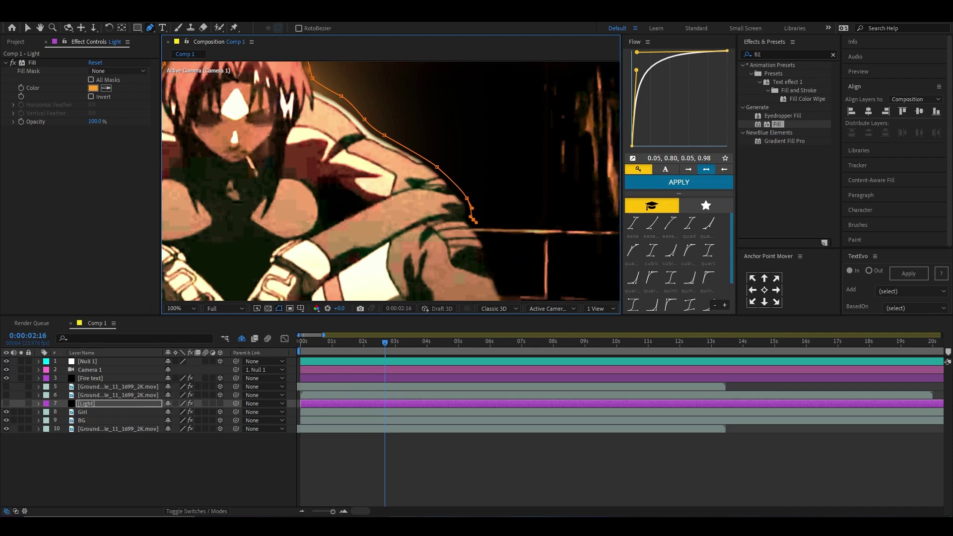
{"action": "left_click_drag", "start_coordinate": [347, 199], "coordinate": [412, 233]}
{"action": "key", "text": "g"}
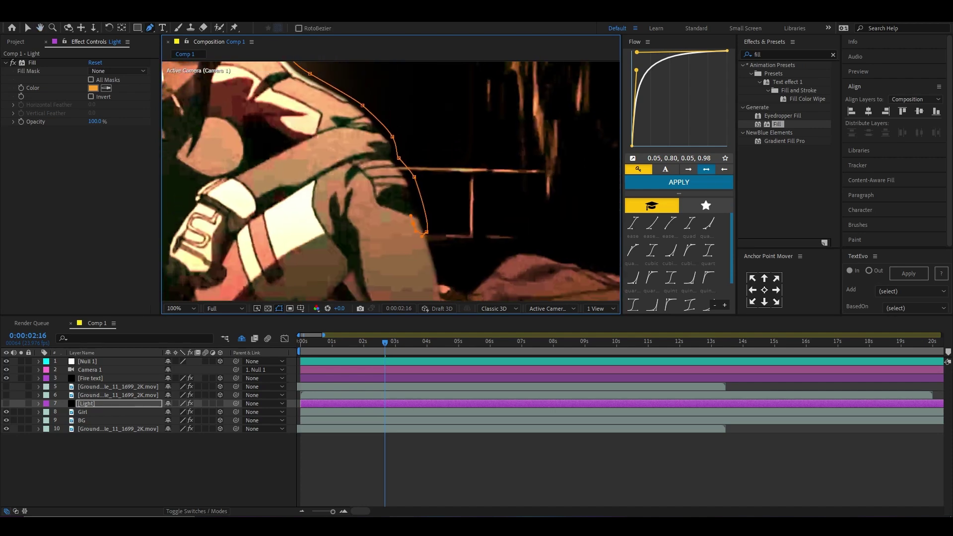
{"action": "left_click", "coordinate": [402, 186]}
{"action": "left_click_drag", "start_coordinate": [348, 173], "coordinate": [422, 258]}
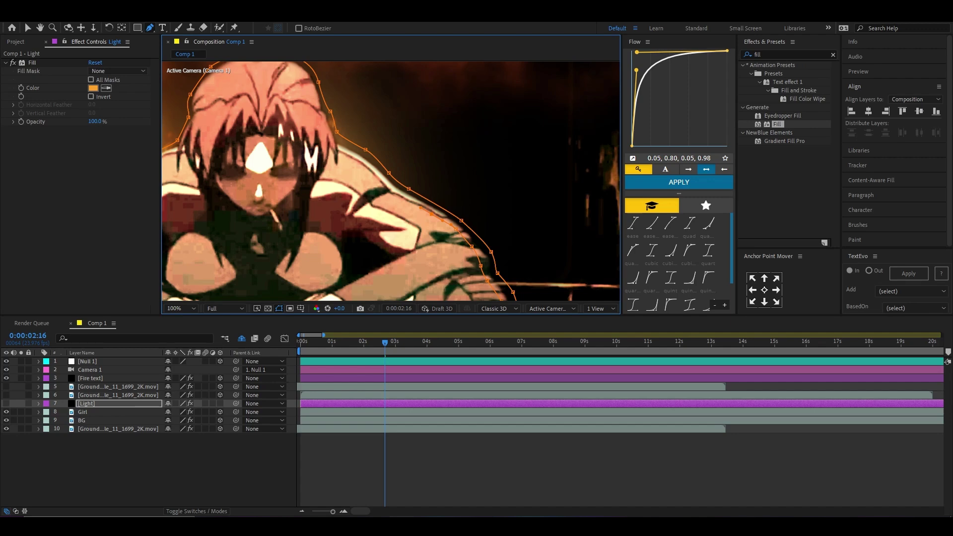
{"action": "left_click_drag", "start_coordinate": [297, 173], "coordinate": [392, 263]}
{"action": "left_click_drag", "start_coordinate": [389, 164], "coordinate": [517, 44]}
{"action": "left_click_drag", "start_coordinate": [390, 199], "coordinate": [385, 154]}
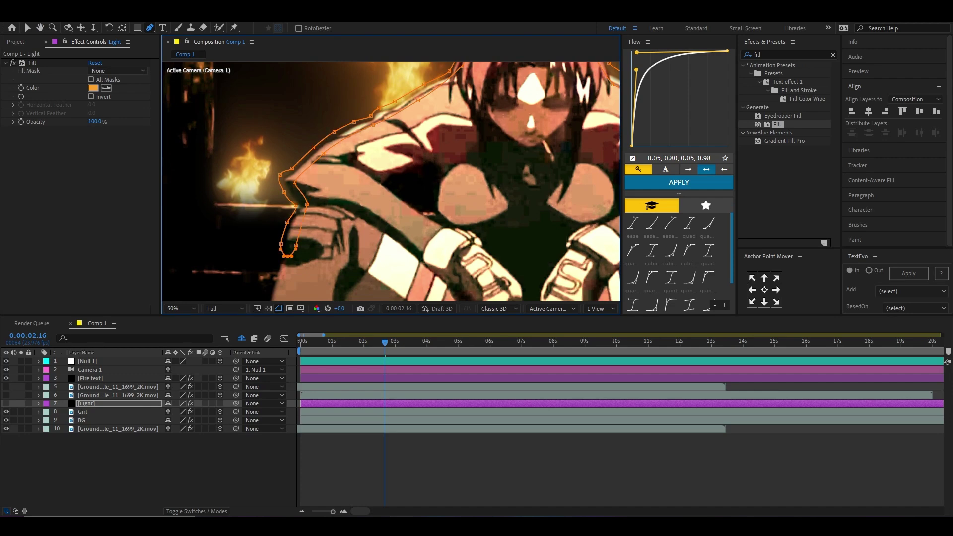
{"action": "key", "text": "comma"}
Make the Light layer visible, feather its mask to about 92 pixels and preview the glow
{"action": "left_click", "coordinate": [6, 403]}
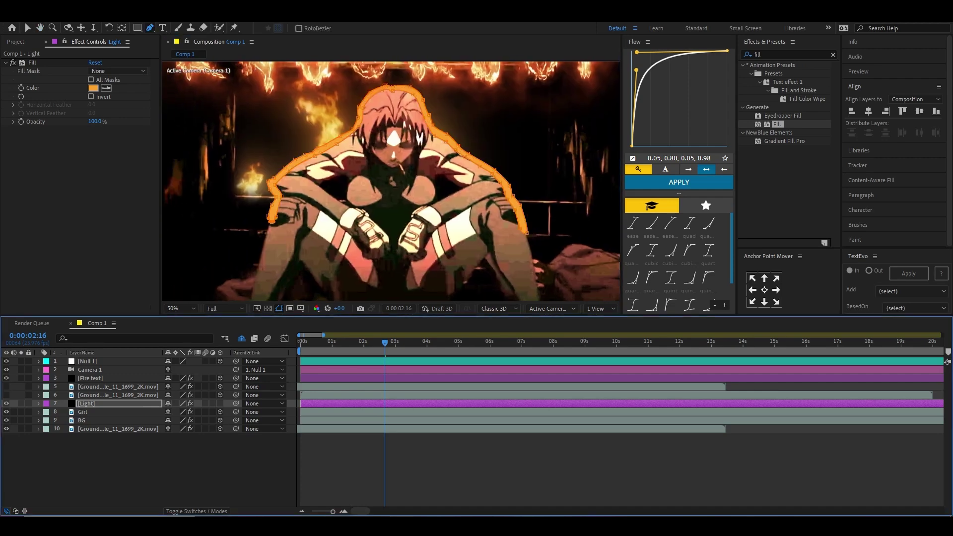
{"action": "key", "text": "m"}
{"action": "key", "text": "m"}
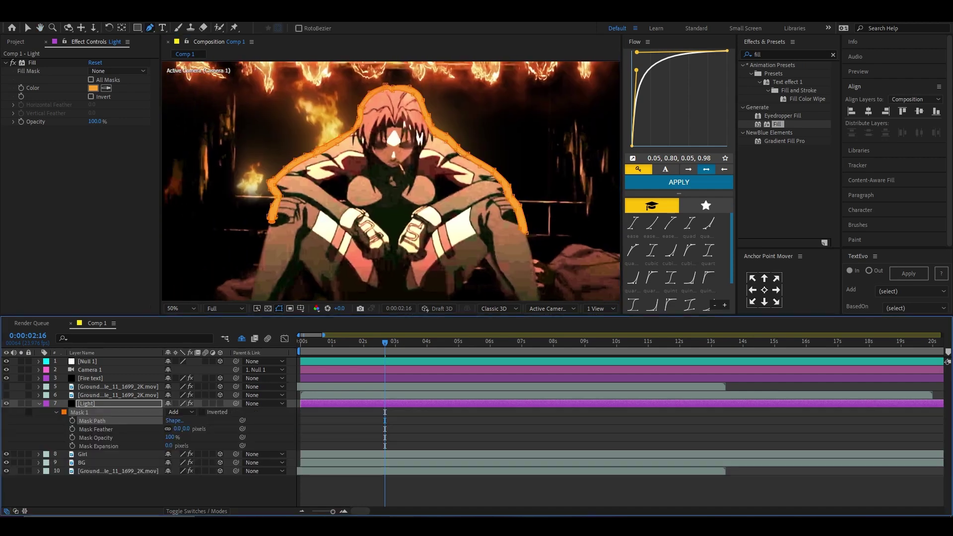
{"action": "left_click", "coordinate": [96, 429]}
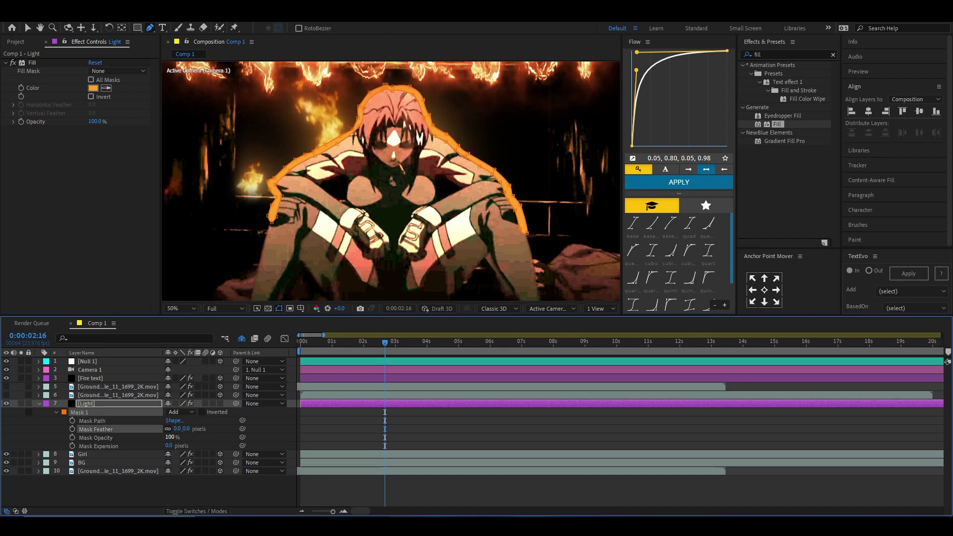
{"action": "left_click_drag", "start_coordinate": [178, 429], "coordinate": [223, 429]}
{"action": "key", "text": "F2"}
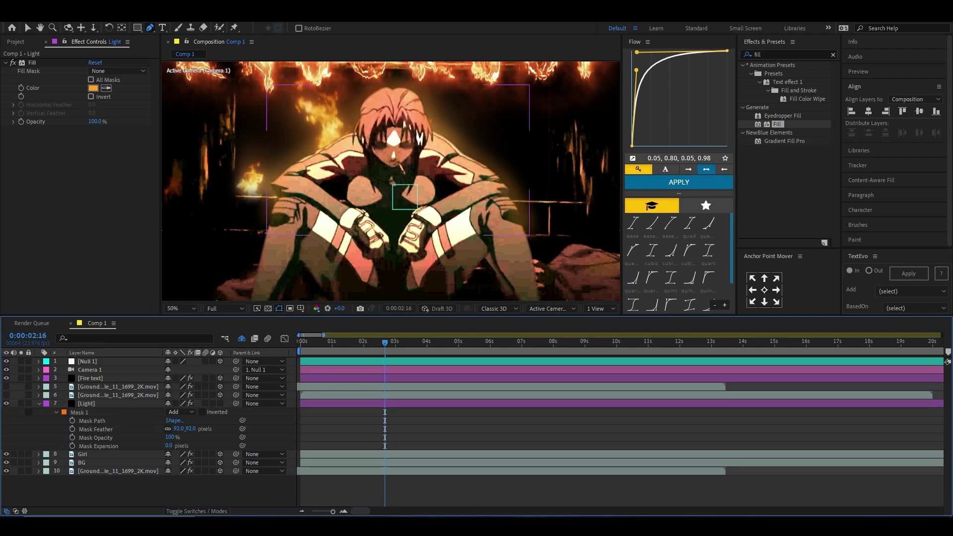
{"action": "key", "text": "comma"}
{"action": "key", "text": "period"}
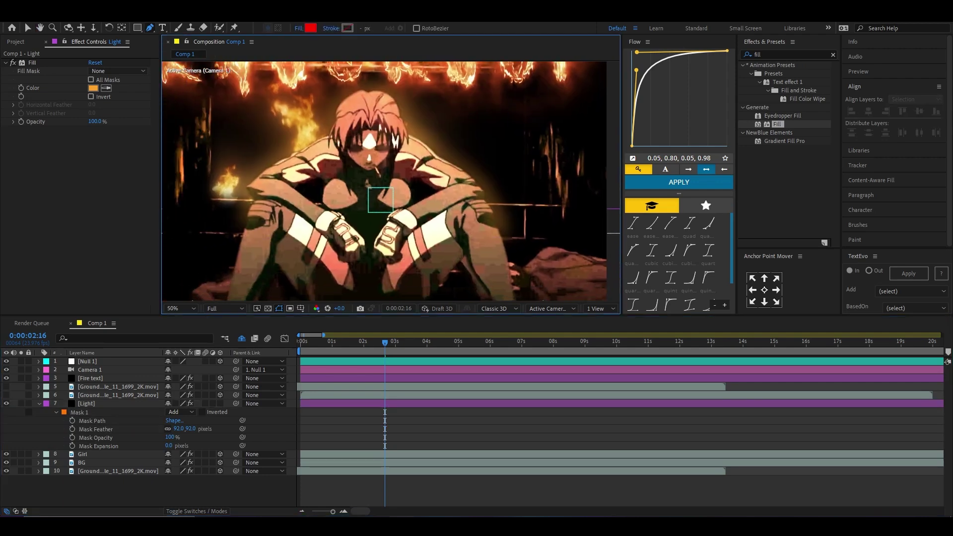
{"action": "key", "text": "comma"}
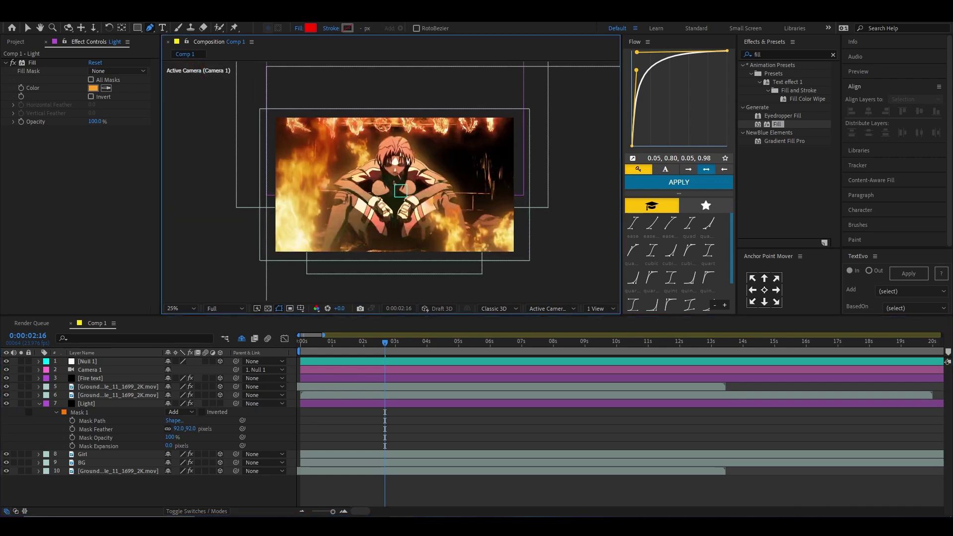
{"action": "key", "text": "period"}
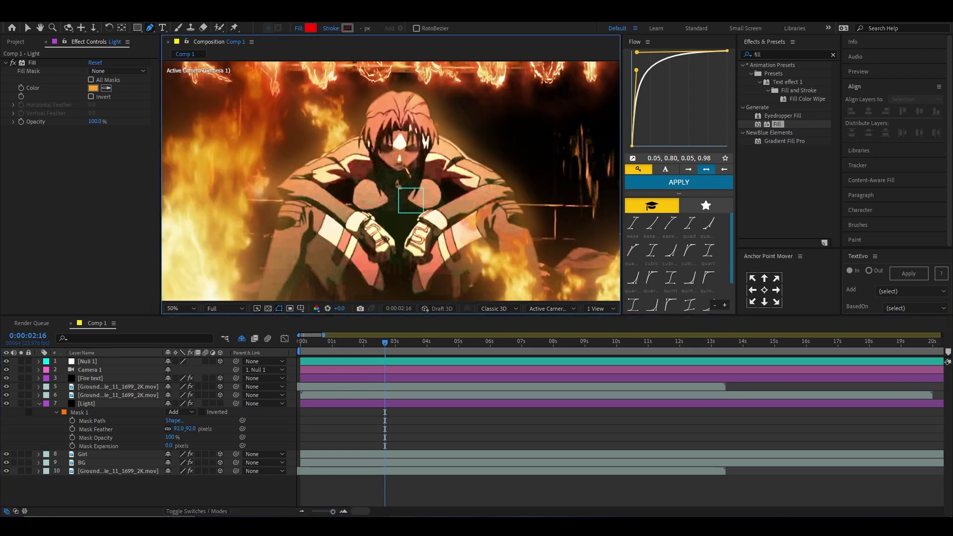
{"action": "key", "text": "space"}
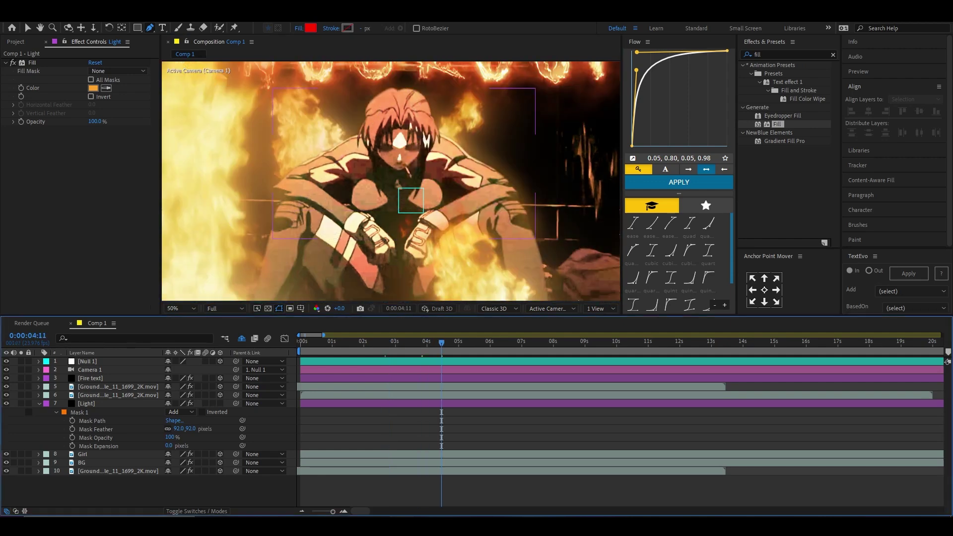
Adjust the mask expansion, raise the feather to 144 pixels and preview from the start
{"action": "left_click_drag", "start_coordinate": [169, 446], "coordinate": [194, 429]}
{"action": "left_click", "coordinate": [28, 27]}
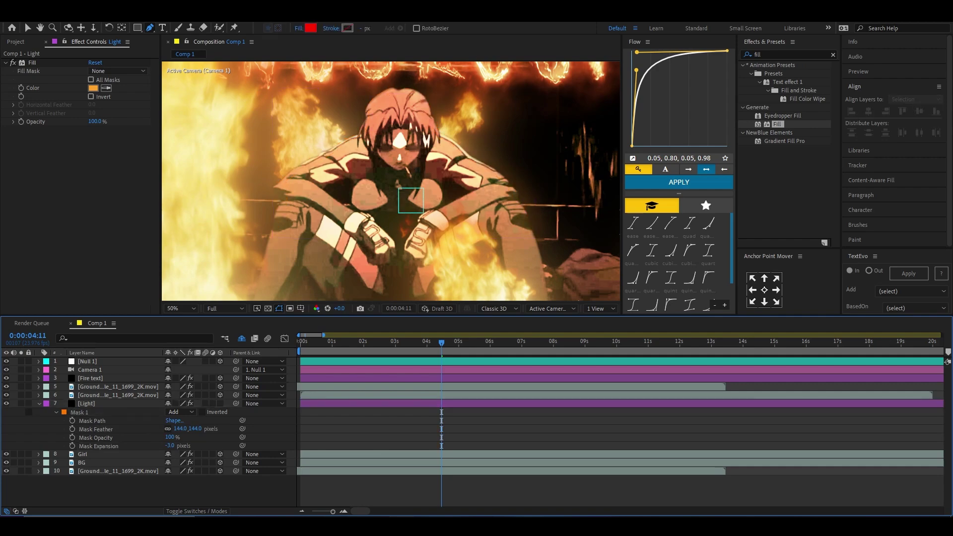
{"action": "left_click", "coordinate": [118, 471]}
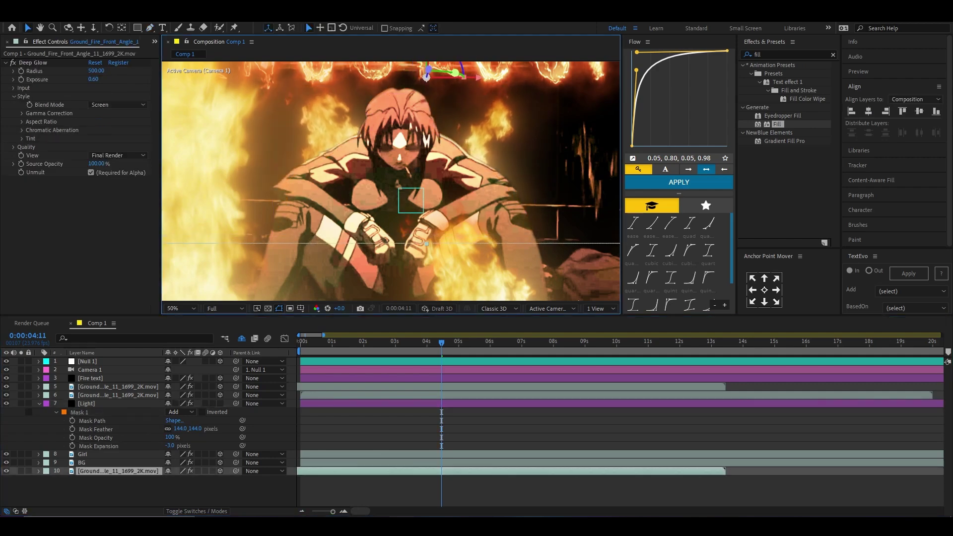
{"action": "key", "text": "Return"}
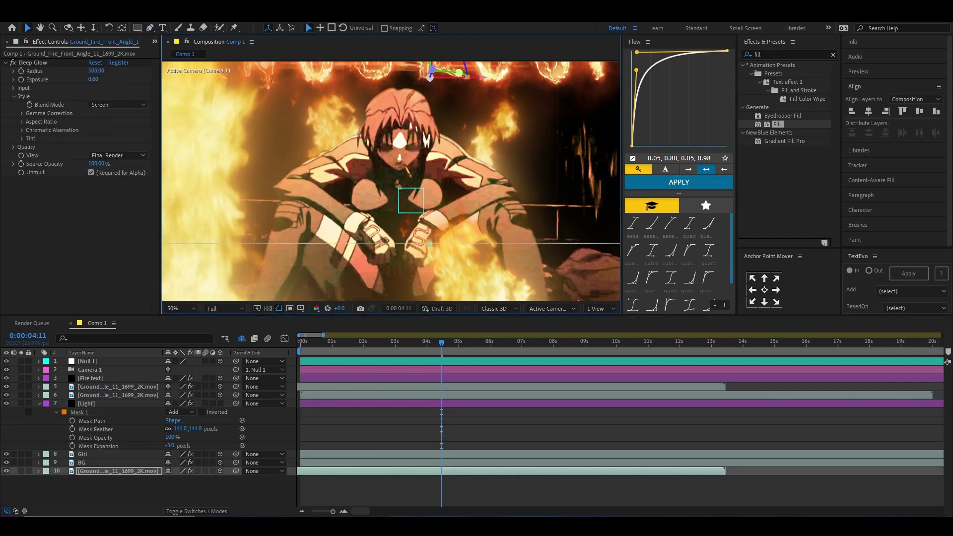
{"action": "key", "text": "space"}
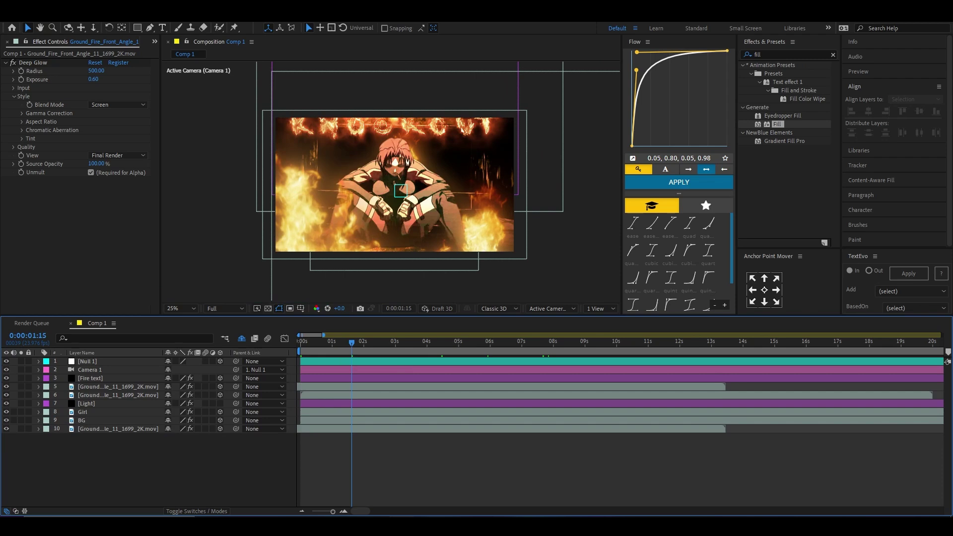
{"action": "key", "text": "Home"}
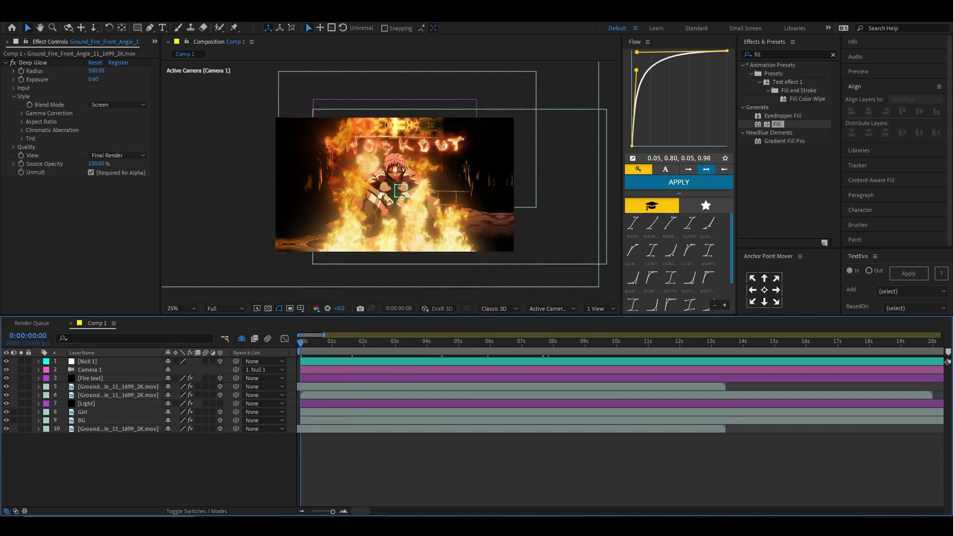
Add an adjustment layer with Hue/Saturation and shift its Master Hue to 342°
{"action": "key", "text": "ctrl+alt+y"}
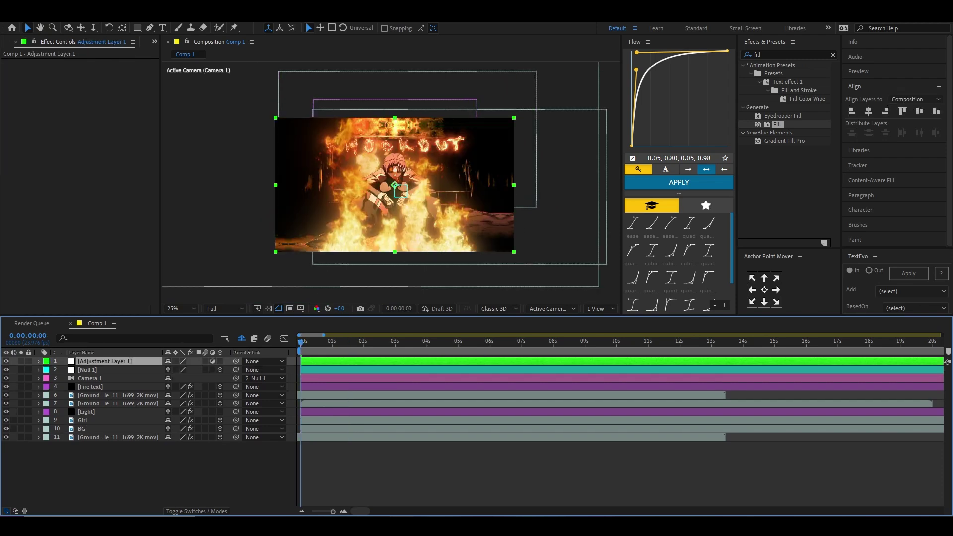
{"action": "left_click", "coordinate": [791, 55]}
{"action": "type", "text": "hu"}
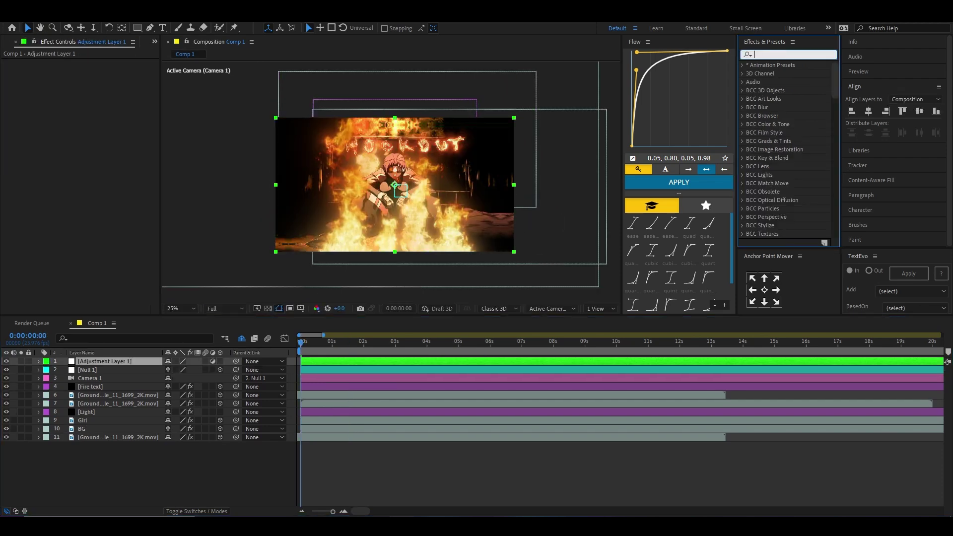
{"action": "type", "text": "e"}
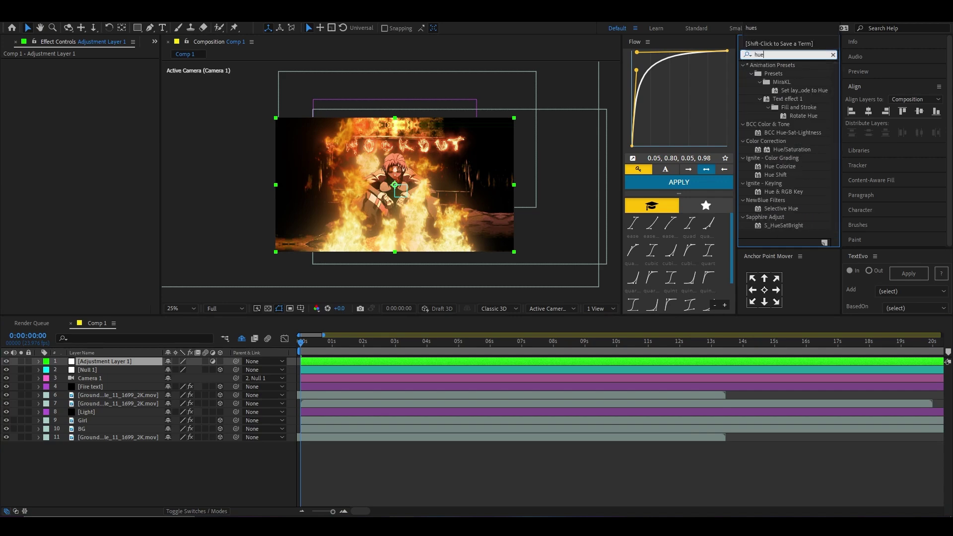
{"action": "double_click", "coordinate": [792, 149]}
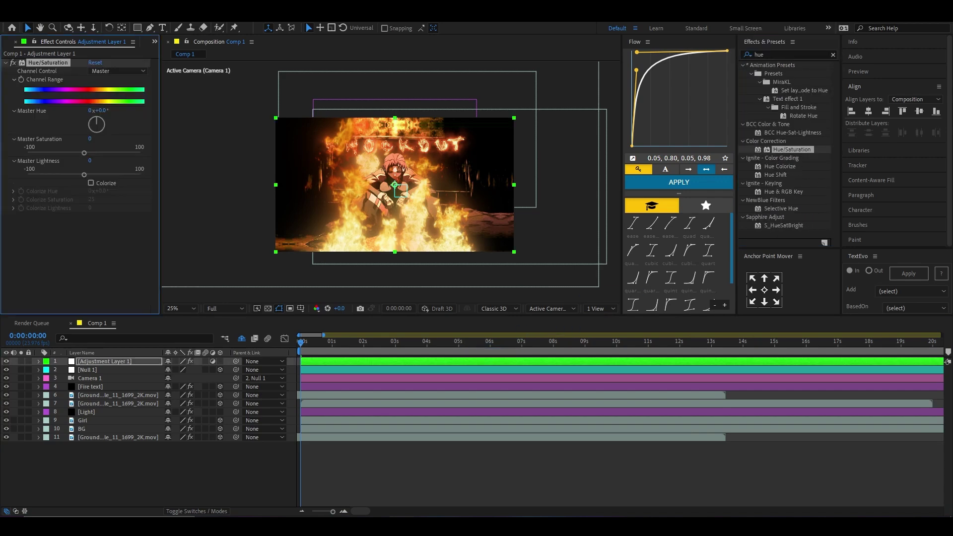
{"action": "left_click_drag", "start_coordinate": [99, 110], "coordinate": [269, 110]}
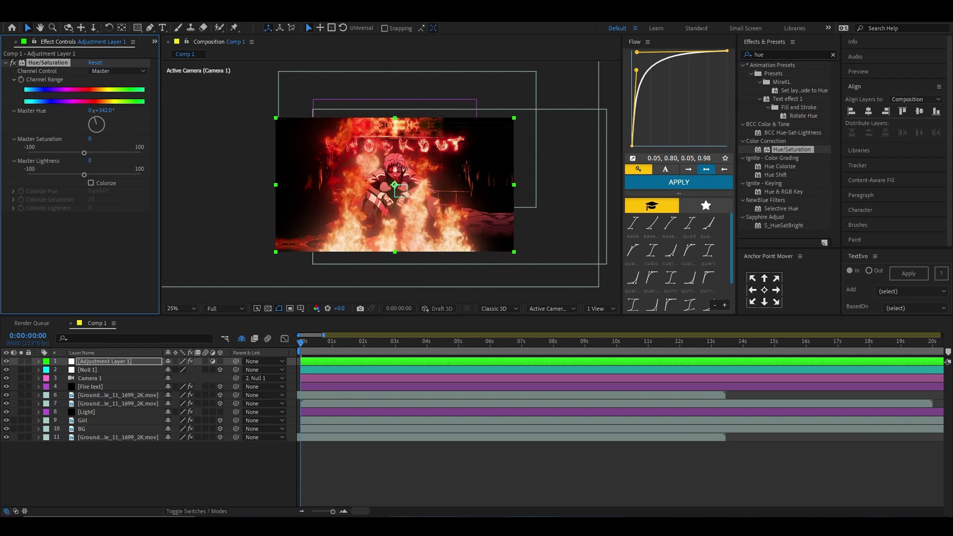
Lower the adjustment layer's opacity to 66% and preview the redder fire
{"action": "key", "text": "t"}
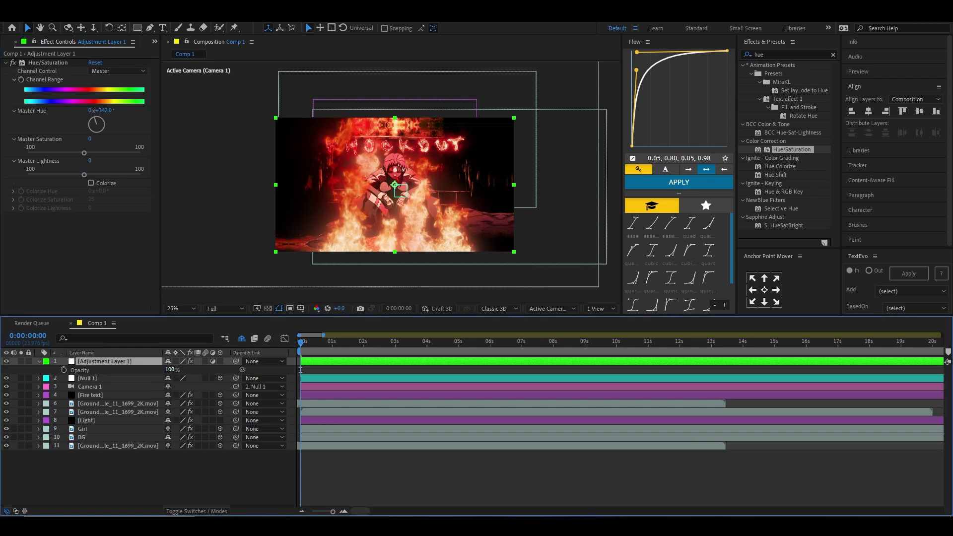
{"action": "left_click_drag", "start_coordinate": [171, 370], "coordinate": [154, 370]}
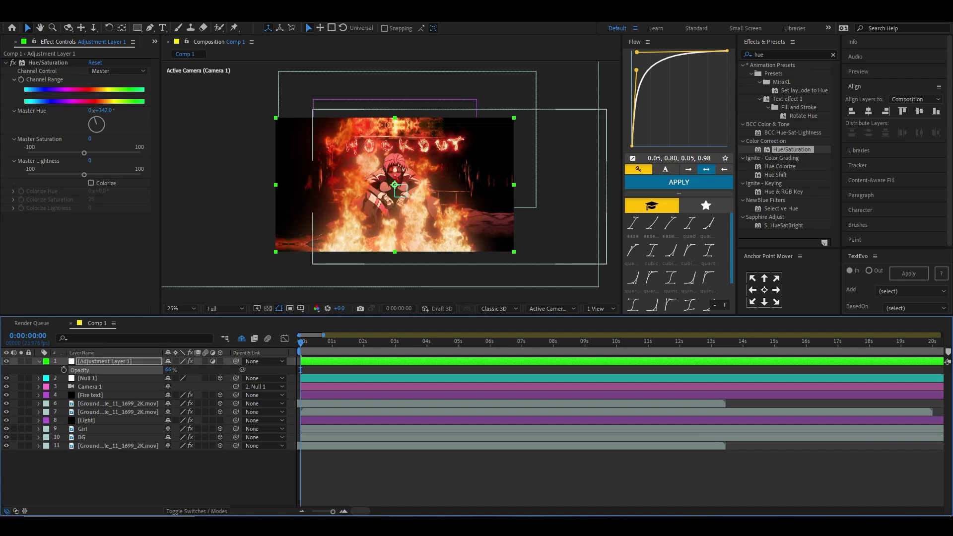
{"action": "key", "text": "F2"}
{"action": "key", "text": "space"}
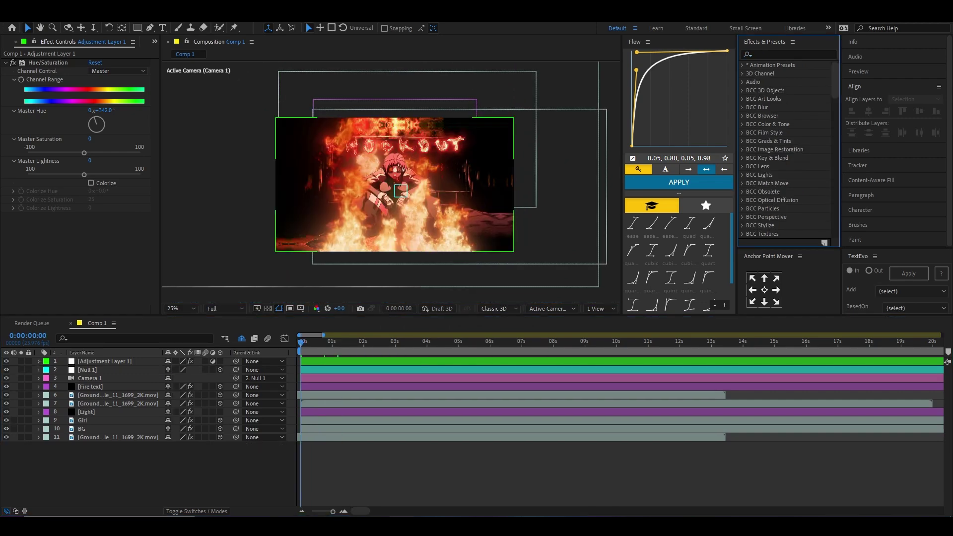
{"action": "left_click", "coordinate": [295, 231]}
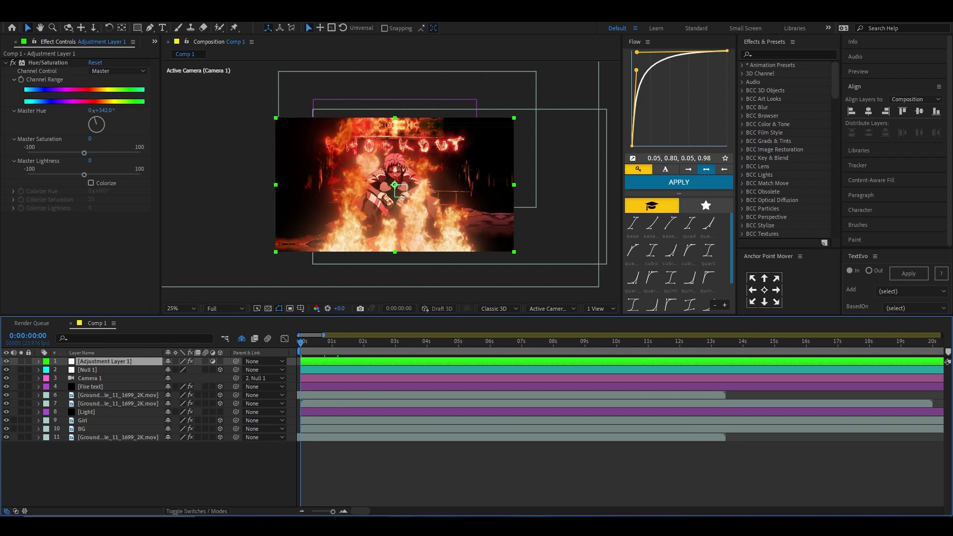
{"action": "key", "text": "ctrl+alt+y"}
Apply uni.Heatwave, found by searching 'uni.hea', to Adjustment Layer 2 and preview the ripple
{"action": "left_click", "coordinate": [789, 54]}
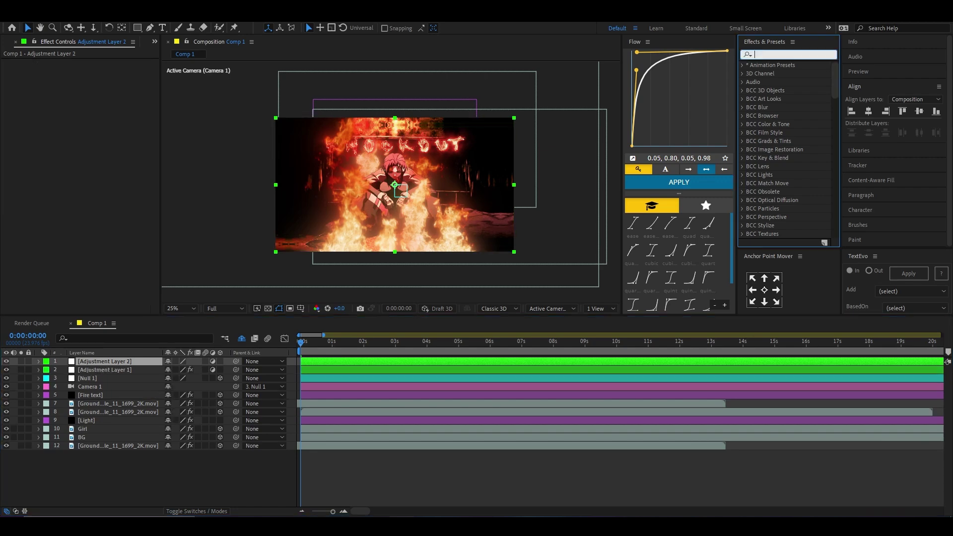
{"action": "type", "text": "uni"}
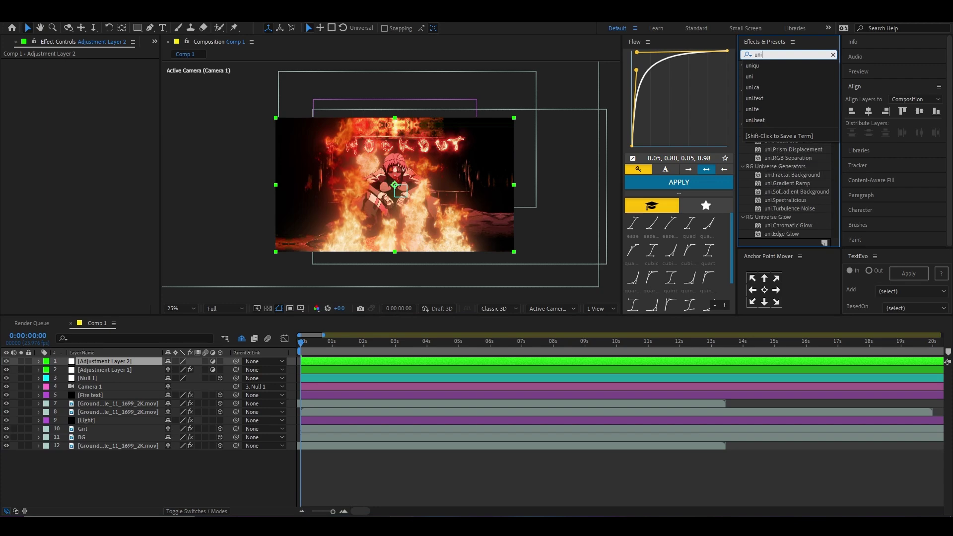
{"action": "type", "text": ".hea"}
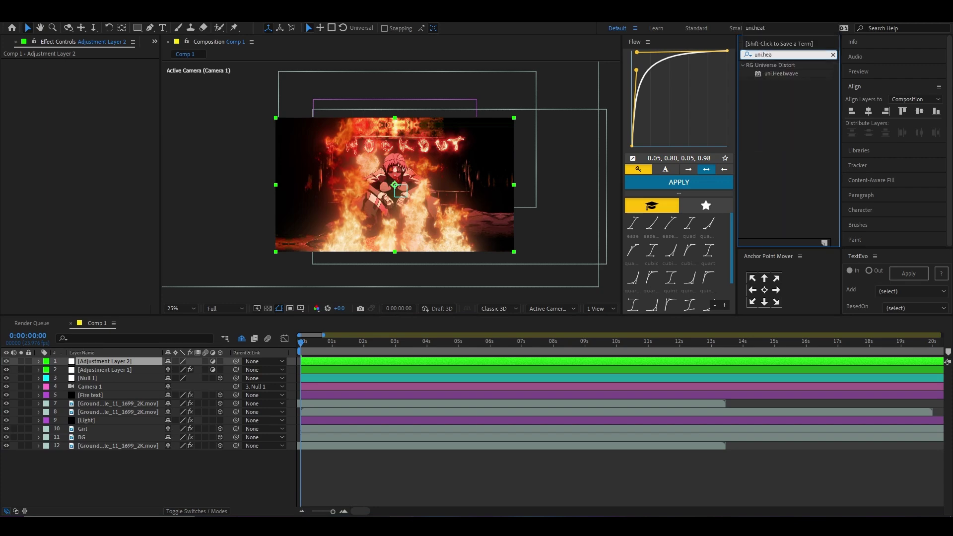
{"action": "left_click", "coordinate": [781, 74]}
{"action": "left_click_drag", "start_coordinate": [781, 73], "coordinate": [120, 361]}
{"action": "key", "text": "ctrl+shift+a"}
{"action": "key", "text": "space"}
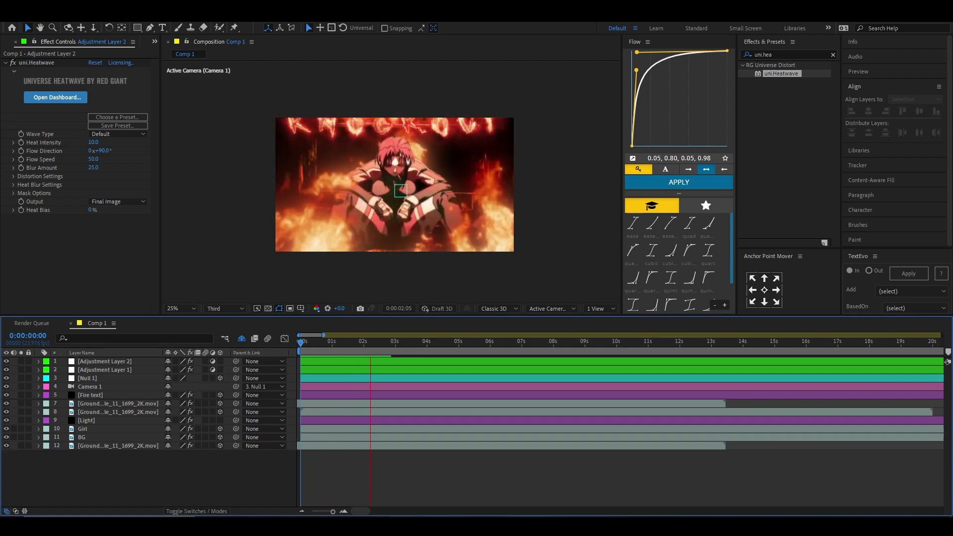
{"action": "key", "text": "space"}
{"action": "left_click", "coordinate": [104, 361]}
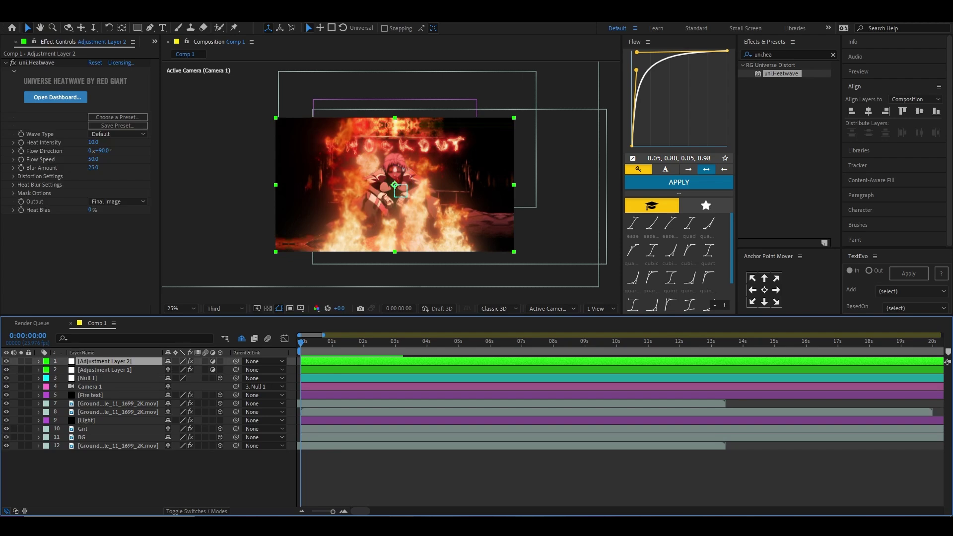
{"action": "key", "text": "ctrl+alt+y"}
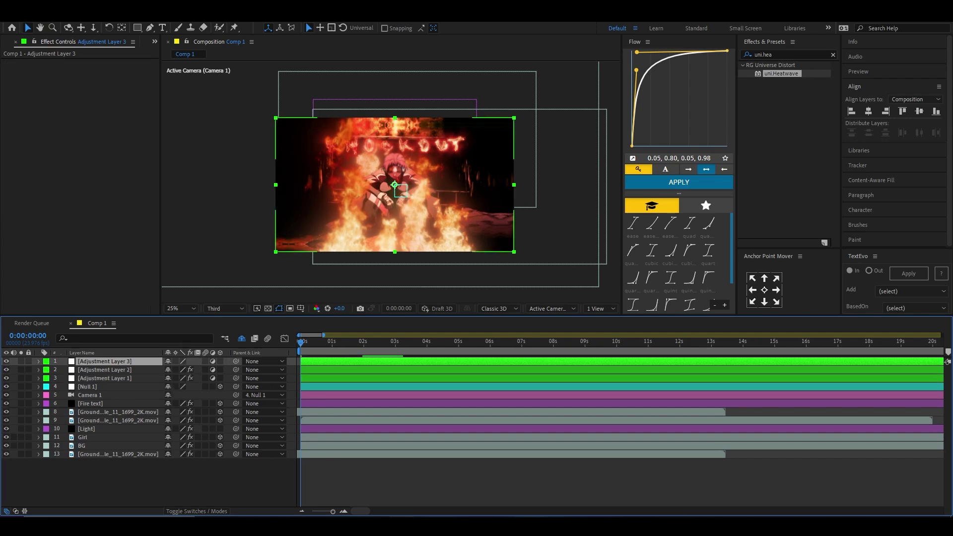
Apply Posterize Time to Adjustment Layer 3 with a 12 fps Frame Rate and preview it
{"action": "key", "text": "ctrl+5"}
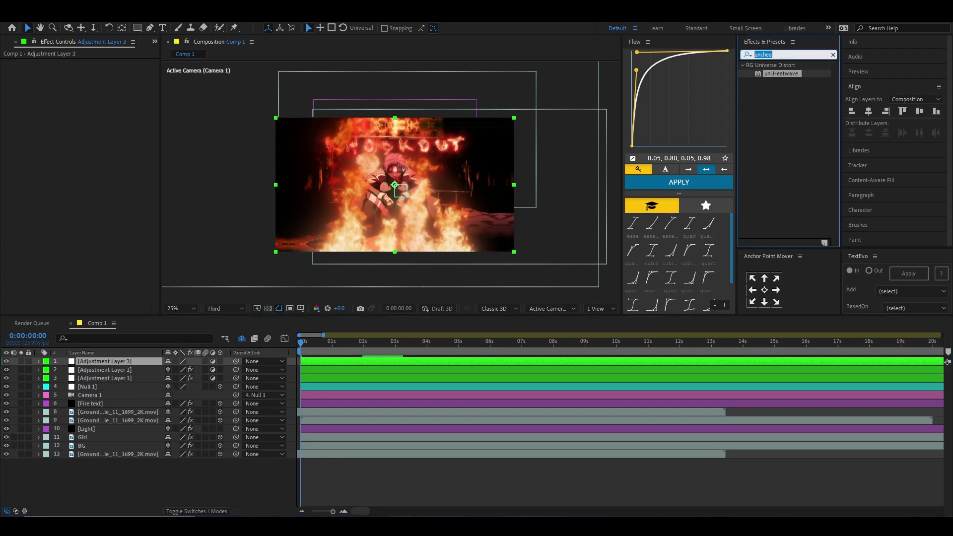
{"action": "type", "text": "post"}
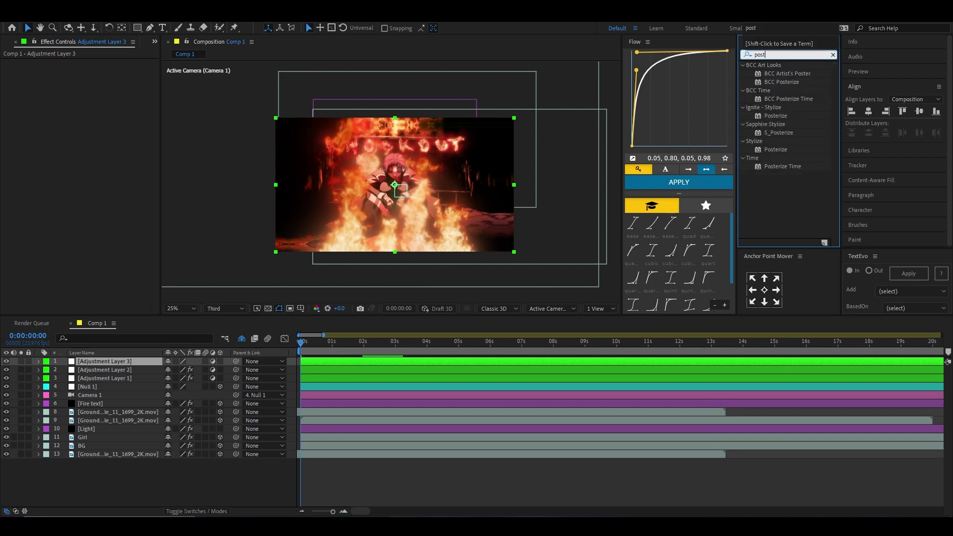
{"action": "left_click_drag", "start_coordinate": [782, 166], "coordinate": [347, 362]}
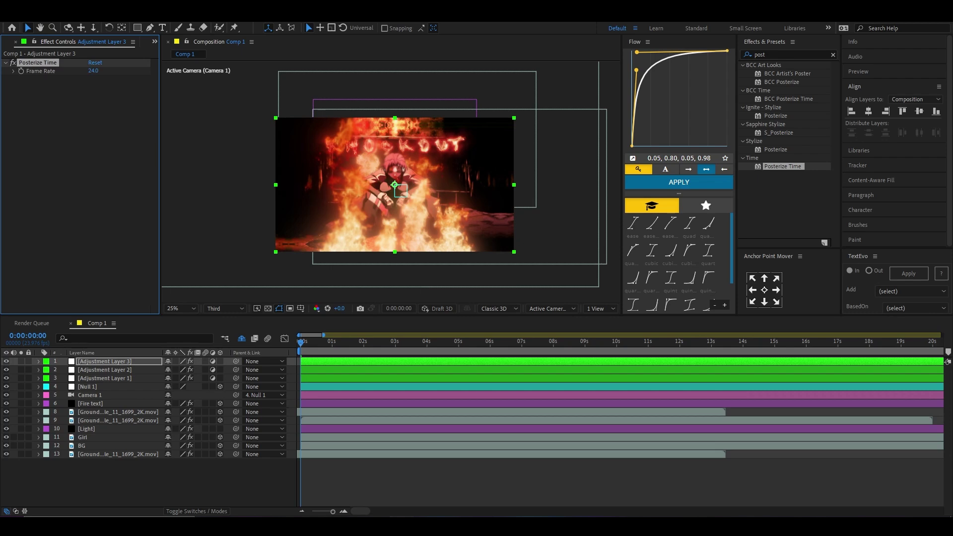
{"action": "left_click", "coordinate": [93, 71]}
{"action": "type", "text": "12"}
{"action": "key", "text": "Return"}
{"action": "key", "text": "space"}
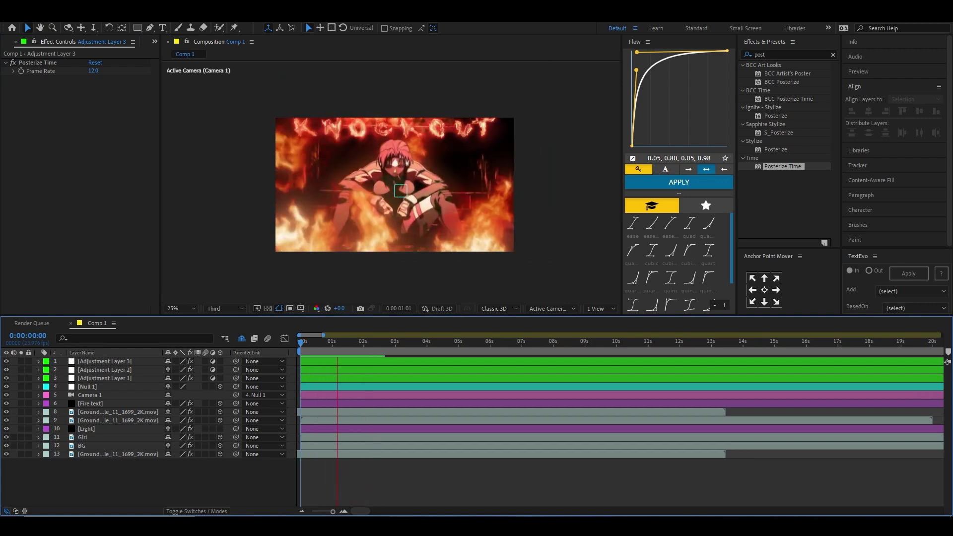
{"action": "left_click", "coordinate": [337, 361]}
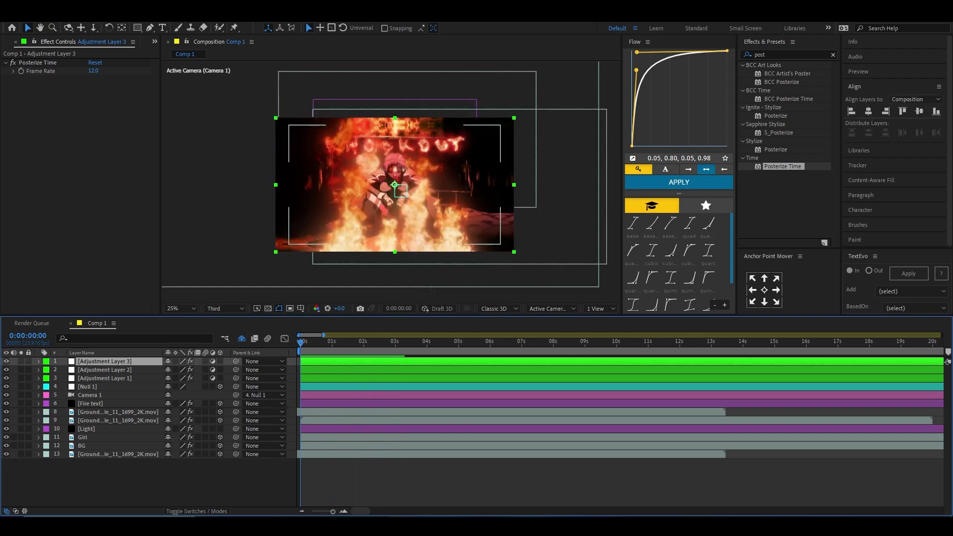
Add Adjustment Layer 4 with the Wiggle - position preset at amount 10 and speed 5
{"action": "key", "text": "ctrl+Down"}
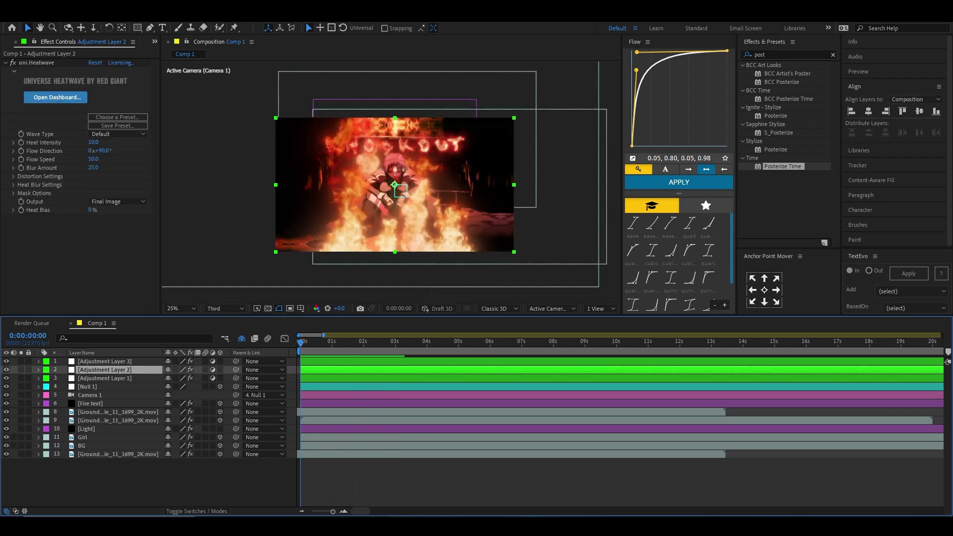
{"action": "key", "text": "ctrl+alt+y"}
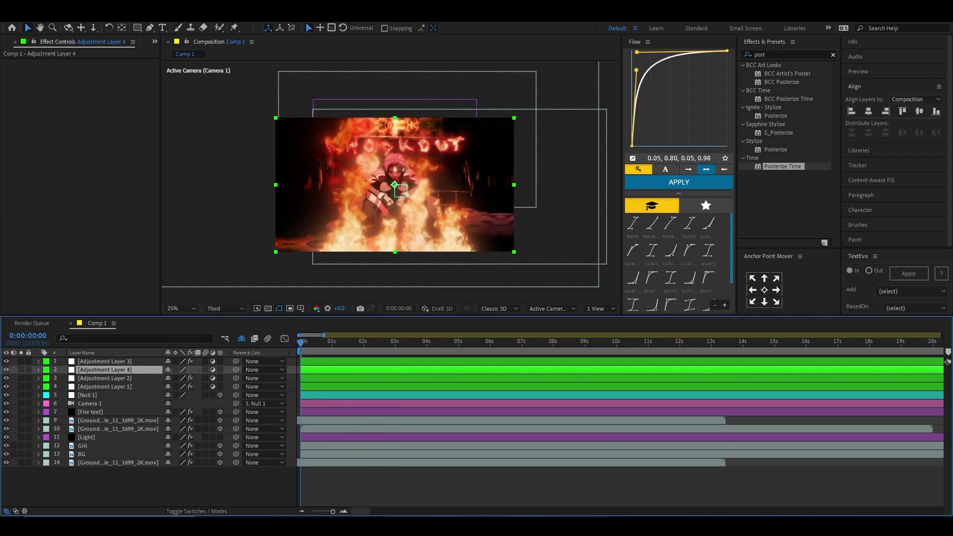
{"action": "key", "text": "ctrl+5"}
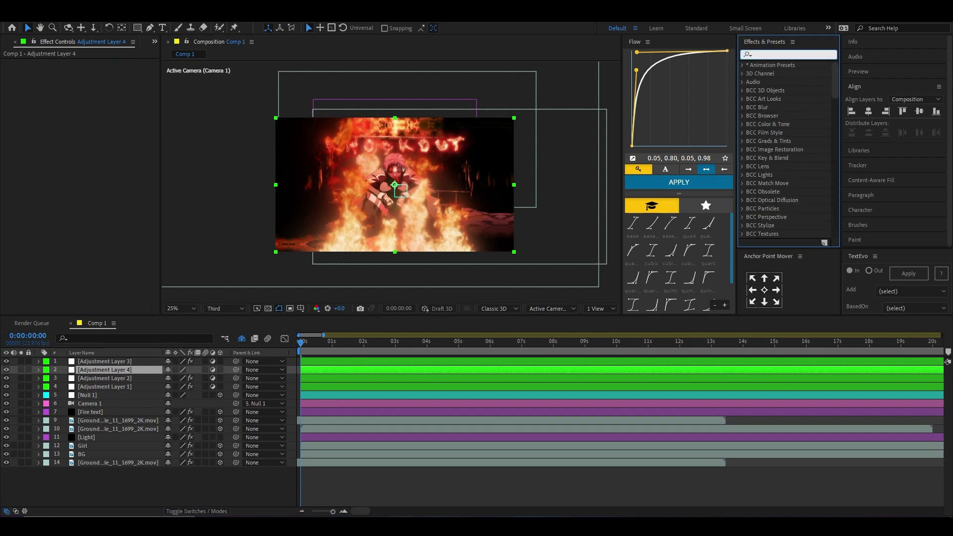
{"action": "type", "text": "wiggle"}
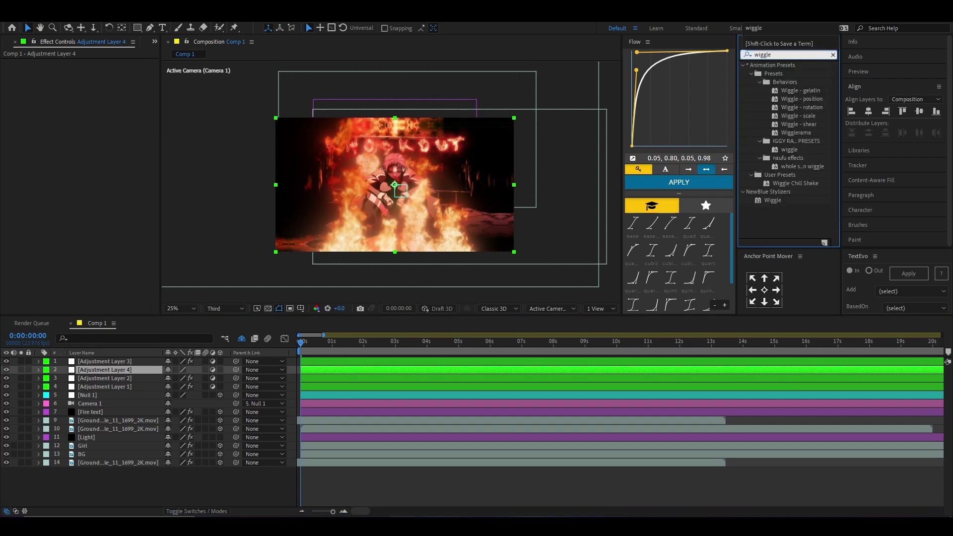
{"action": "left_click_drag", "start_coordinate": [802, 98], "coordinate": [383, 370]}
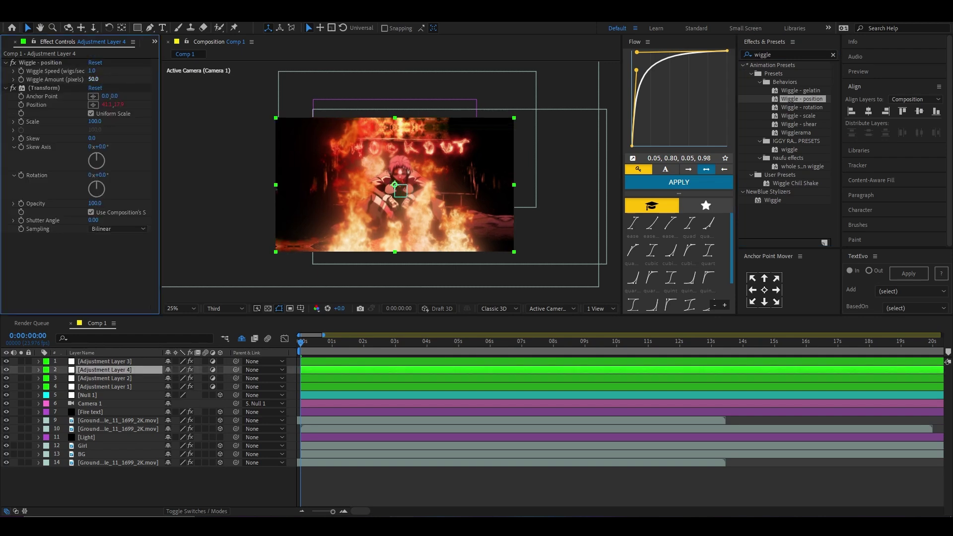
{"action": "left_click", "coordinate": [94, 80]}
{"action": "type", "text": "10"}
{"action": "key", "text": "Return"}
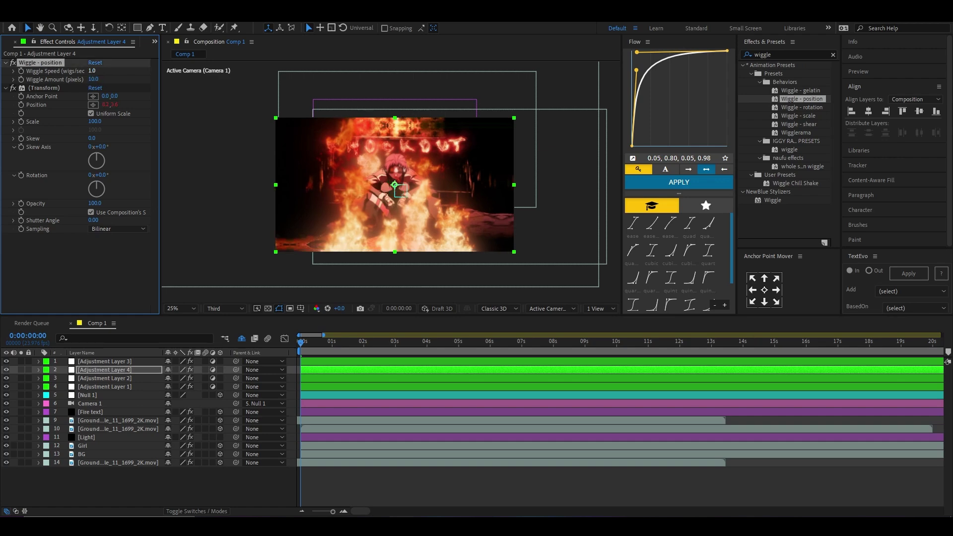
{"action": "left_click", "coordinate": [92, 70]}
{"action": "type", "text": "5"}
{"action": "key", "text": "Return"}
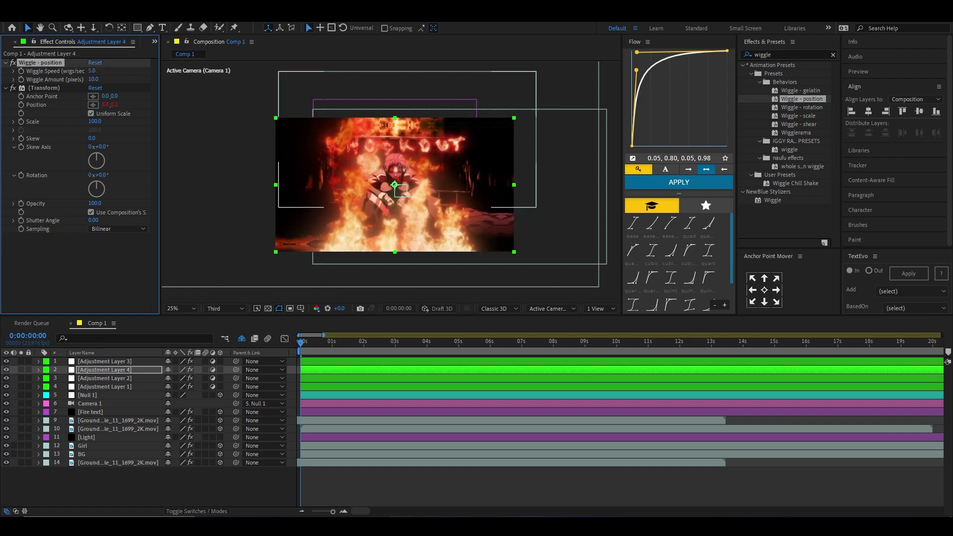
Preview the jittering shot and review the Wiggle - position settings
{"action": "left_click", "coordinate": [149, 487]}
{"action": "key", "text": "space"}
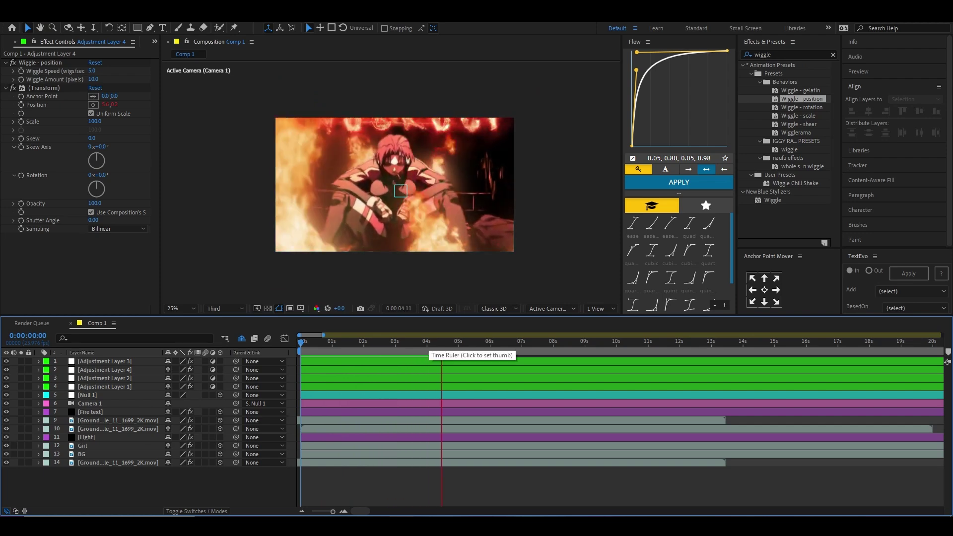
{"action": "key", "text": "space"}
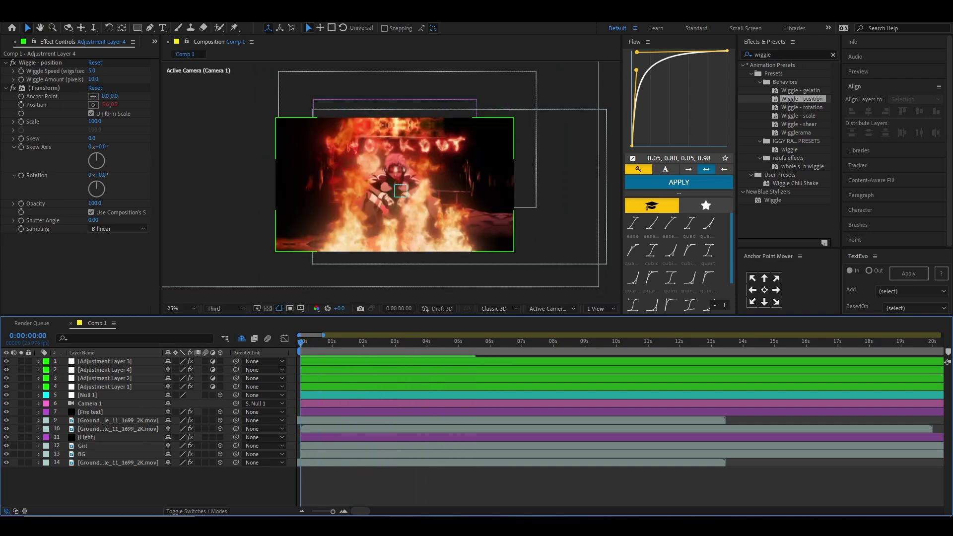
{"action": "left_click", "coordinate": [104, 361]}
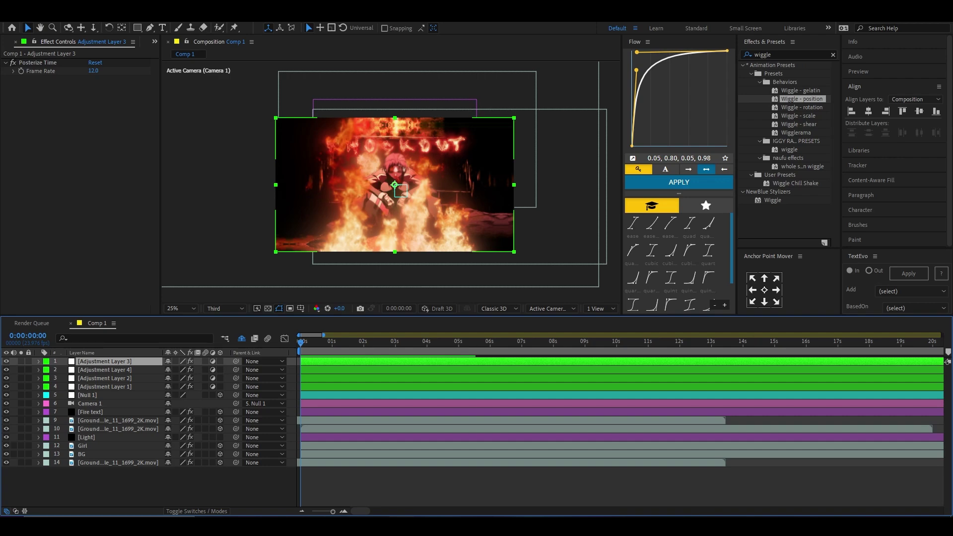
{"action": "left_click", "coordinate": [104, 370]}
{"action": "double_click", "coordinate": [801, 99]}
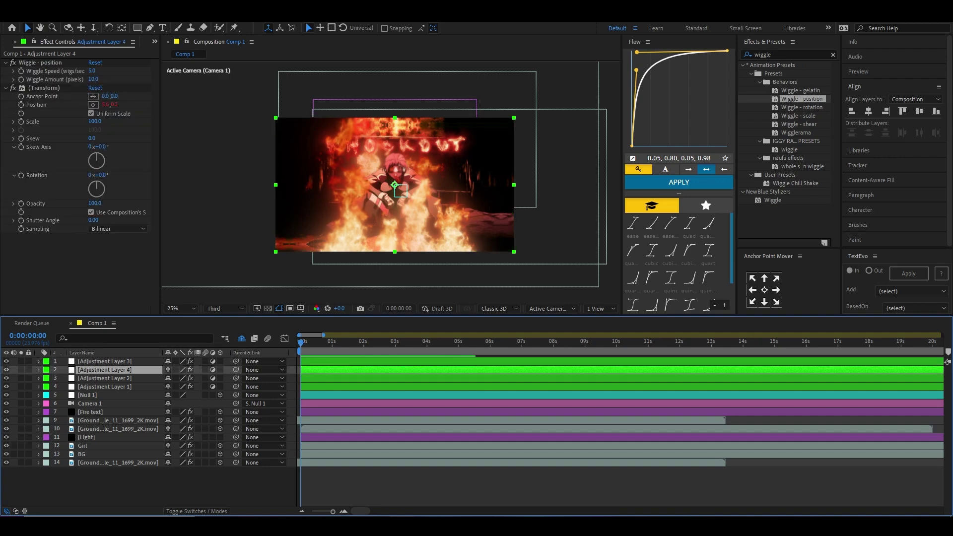
{"action": "left_click", "coordinate": [105, 361]}
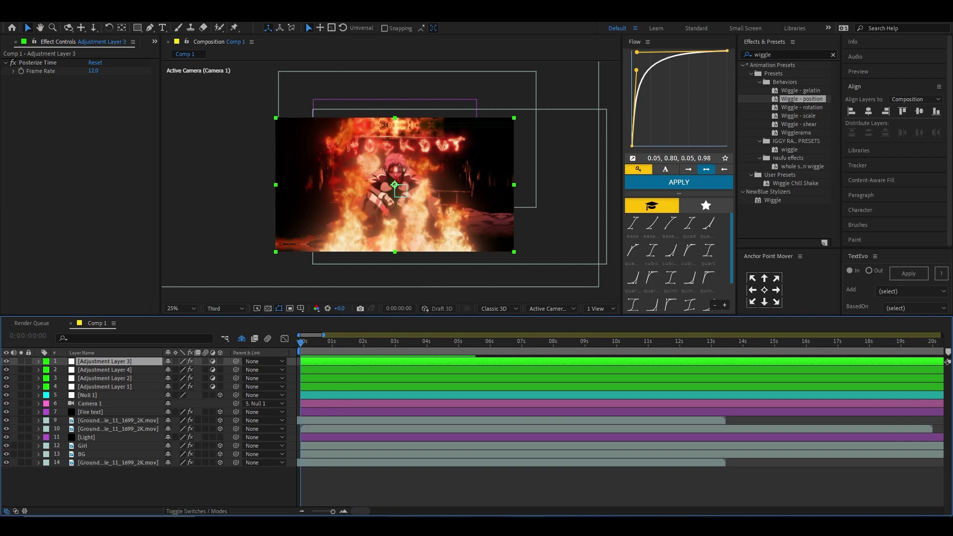
Apply Unsharp Mask to Adjustment Layer 5 from the effect search
{"action": "key", "text": "ctrl+alt+y"}
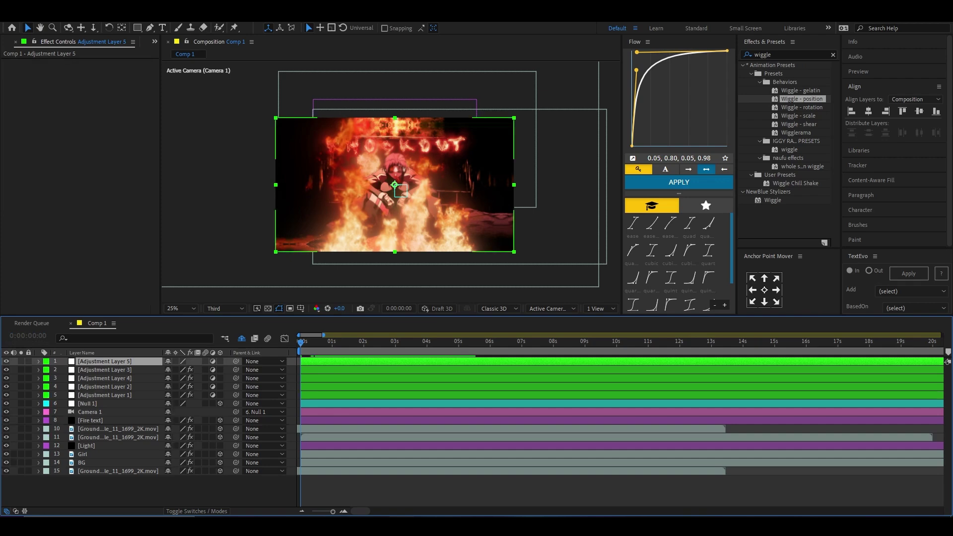
{"action": "key", "text": "ctrl+Down"}
{"action": "key", "text": "ctrl+Down"}
{"action": "key", "text": "ctrl+Down"}
{"action": "key", "text": "ctrl+Down"}
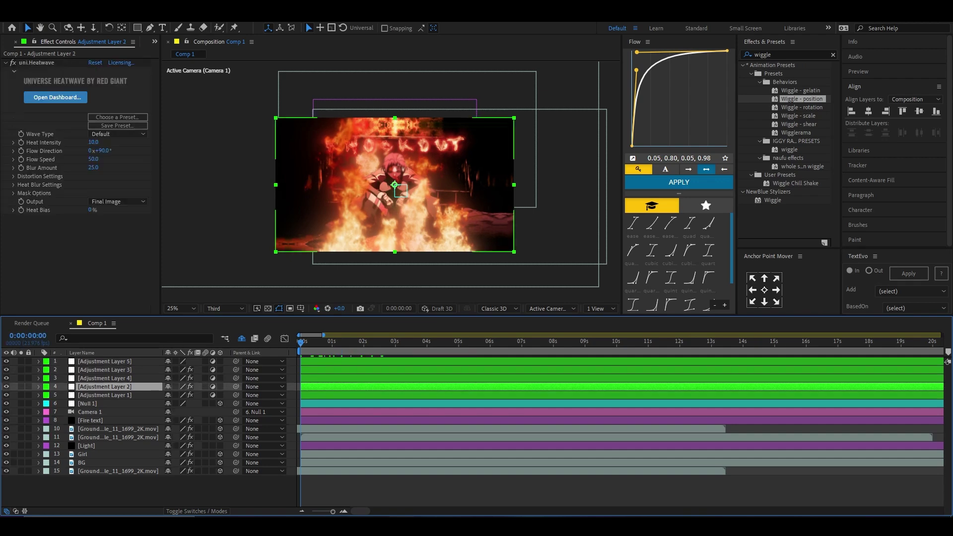
{"action": "key", "text": "ctrl+Up"}
{"action": "key", "text": "ctrl+Up"}
{"action": "key", "text": "ctrl+Up"}
{"action": "key", "text": "ctrl+Up"}
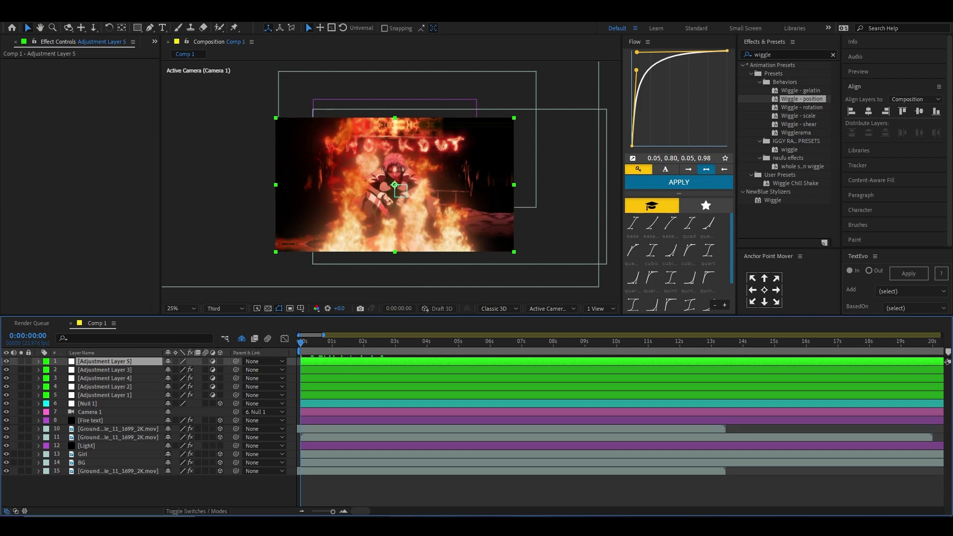
{"action": "key", "text": "ctrl+5"}
{"action": "key", "text": "BackSpace"}
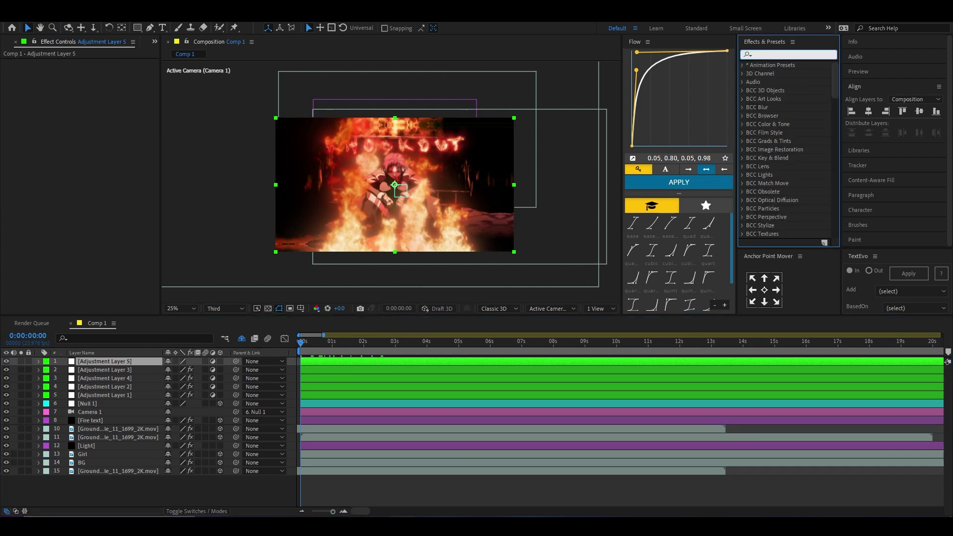
{"action": "type", "text": "unshar"}
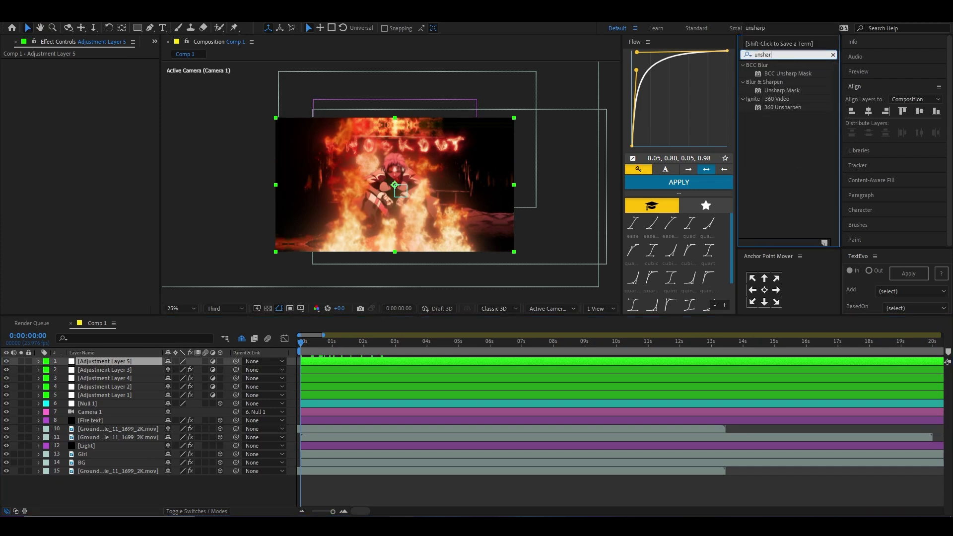
{"action": "left_click_drag", "start_coordinate": [782, 91], "coordinate": [496, 362]}
Add Sharpen and Detail-preserving Upscale to Adjustment Layer 5
{"action": "left_click", "coordinate": [774, 54]}
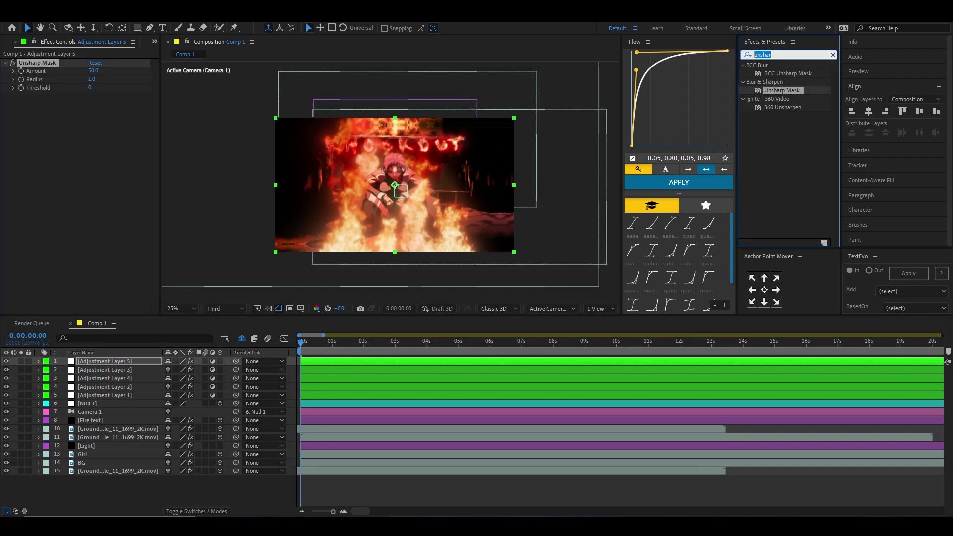
{"action": "type", "text": "sharpen"}
{"action": "left_click_drag", "start_coordinate": [783, 191], "coordinate": [496, 362]}
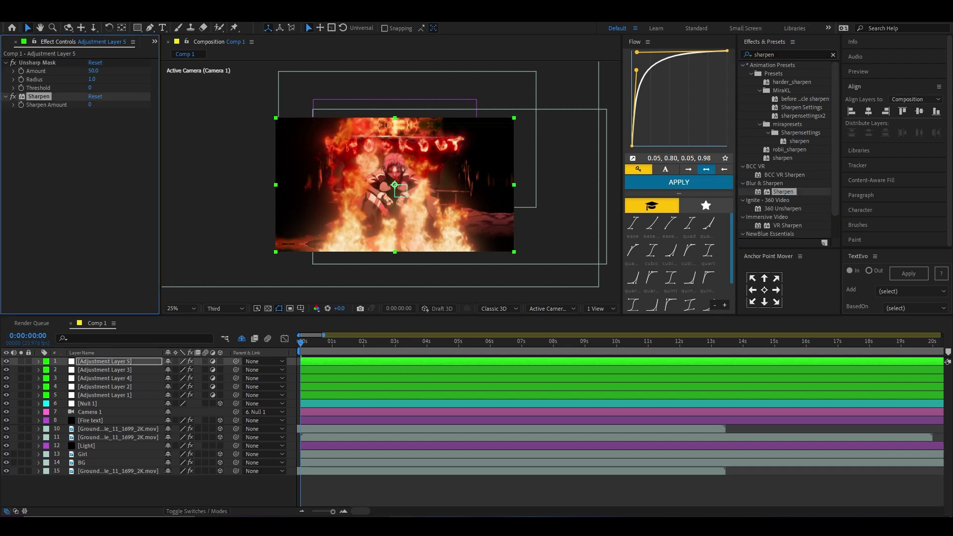
{"action": "left_click", "coordinate": [789, 55]}
{"action": "type", "text": "detail"}
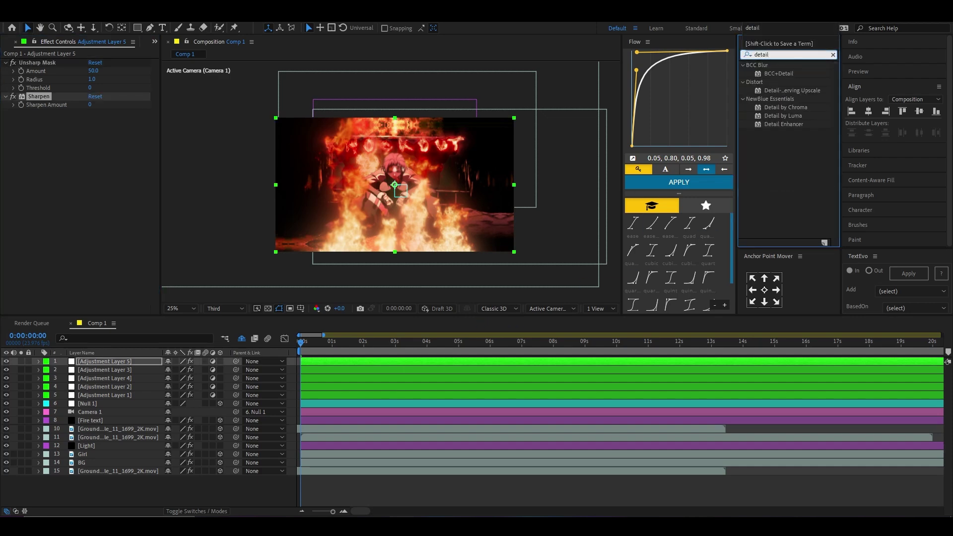
{"action": "left_click_drag", "start_coordinate": [792, 90], "coordinate": [372, 361]}
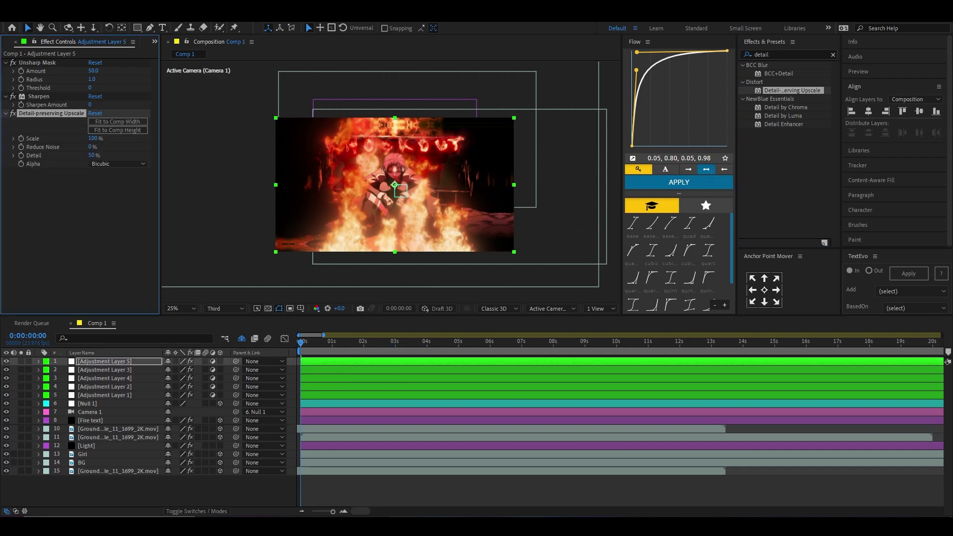
Set Unsharp Mask Amount to 15, move Sharpen above it, and set Sharpen Amount to 20
{"action": "left_click", "coordinate": [37, 63]}
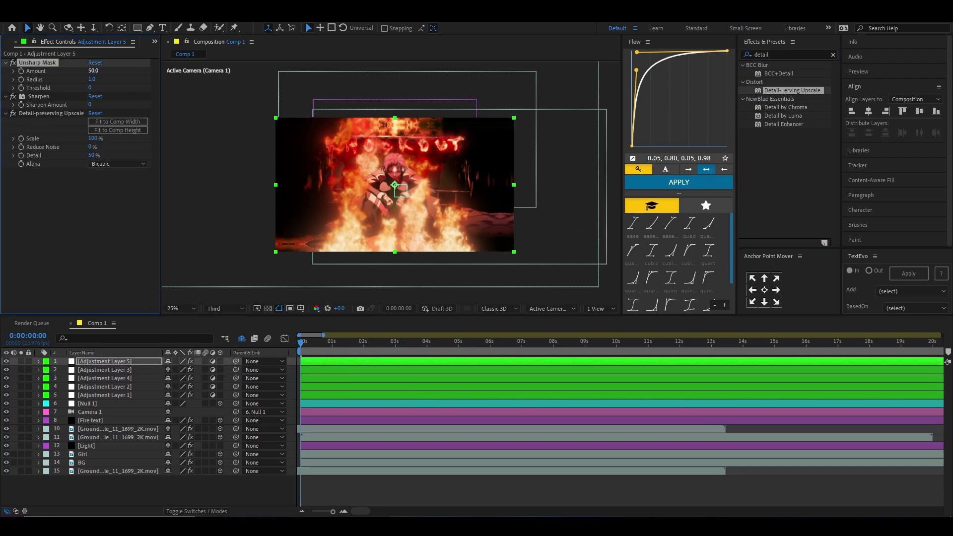
{"action": "type", "text": "1"}
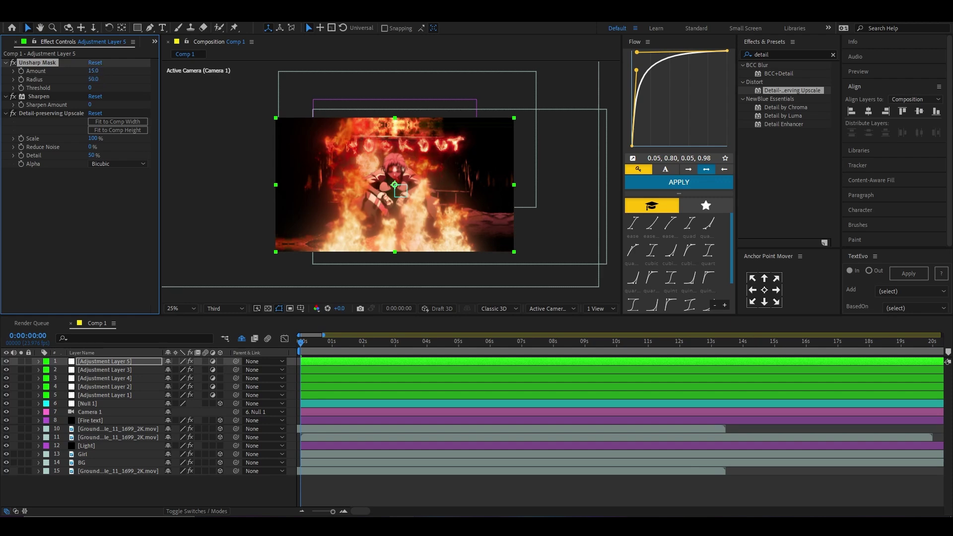
{"action": "left_click_drag", "start_coordinate": [39, 96], "coordinate": [38, 60]}
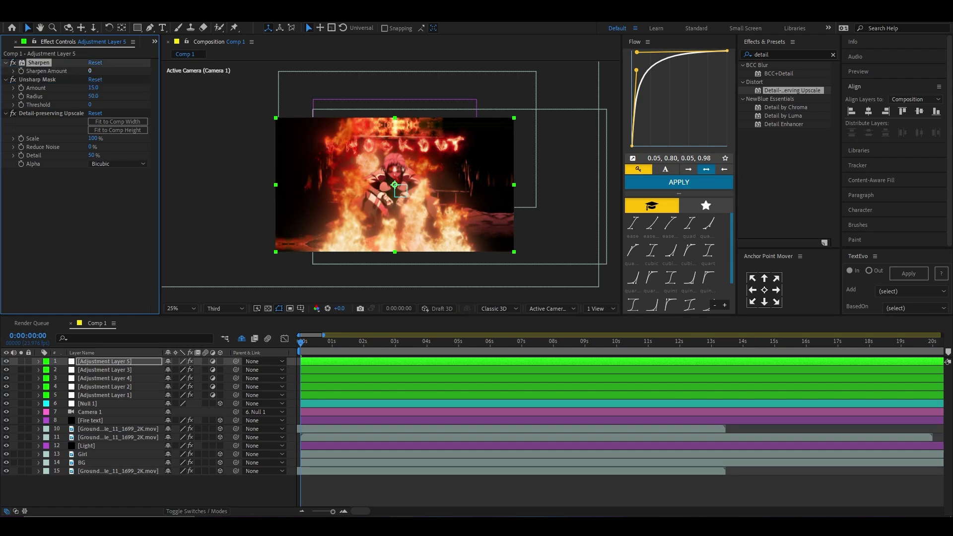
{"action": "left_click", "coordinate": [91, 71]}
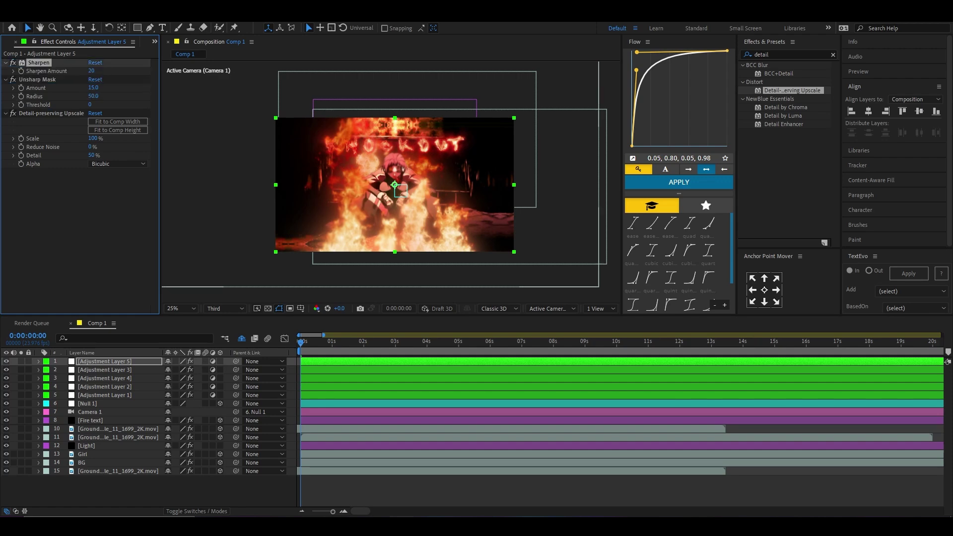
{"action": "left_click", "coordinate": [104, 361]}
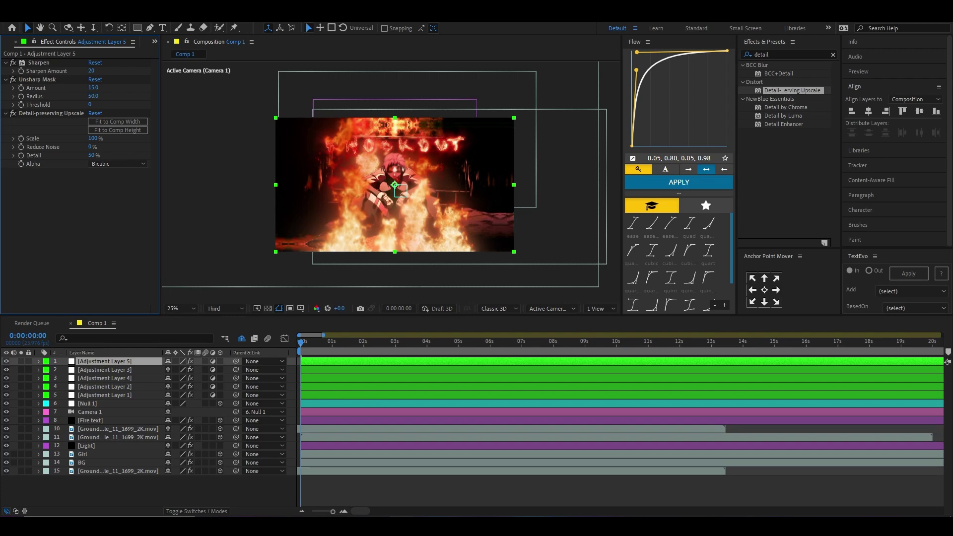
{"action": "left_click", "coordinate": [51, 113]}
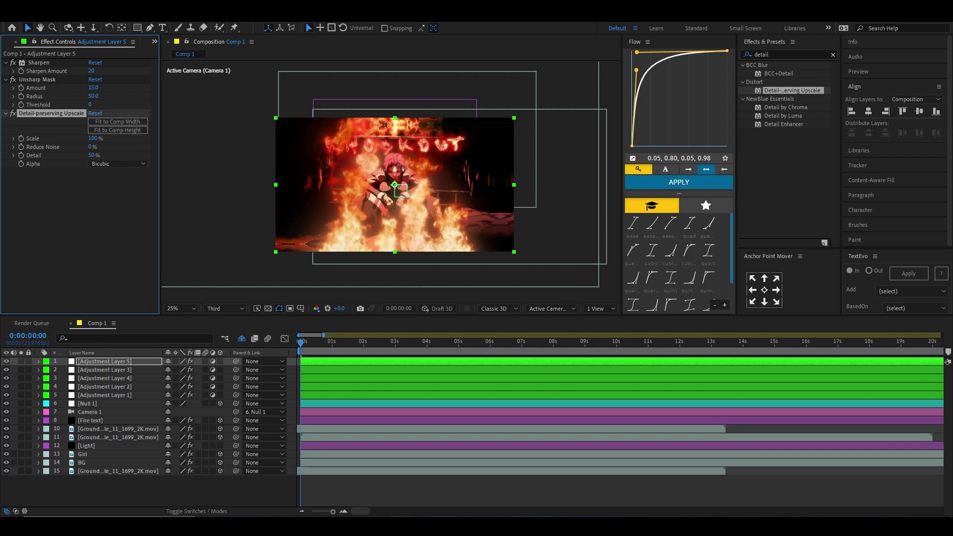
{"action": "scroll", "coordinate": [383, 183], "scroll_direction": "up", "scroll_amount": 6}
Preview at Full resolution and raise Detail-preserving Upscale's Reduce Noise to 100%
{"action": "left_click", "coordinate": [223, 308]}
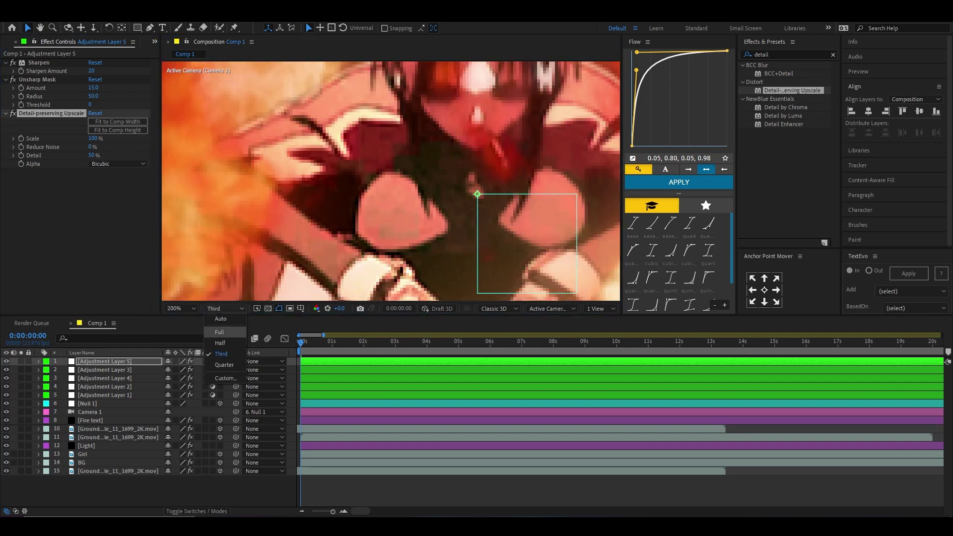
{"action": "left_click", "coordinate": [219, 331]}
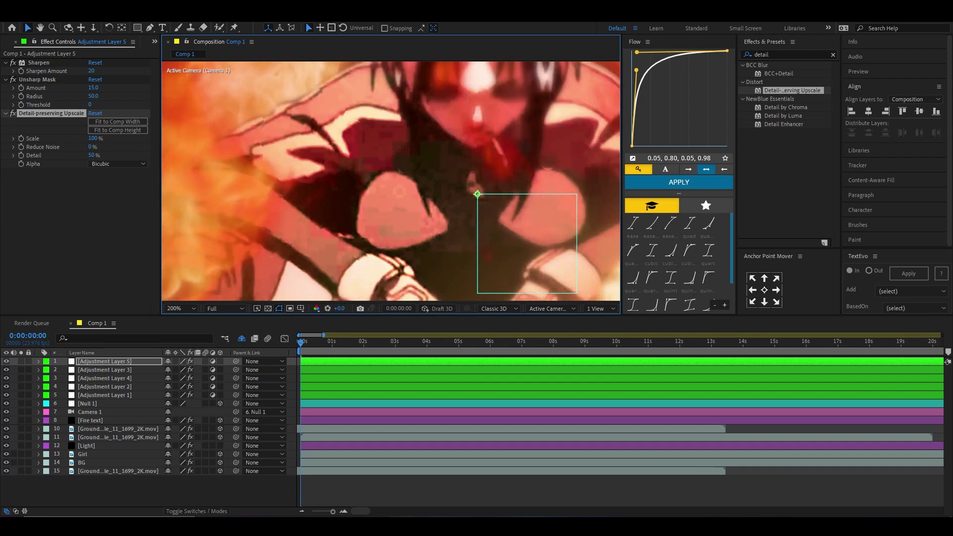
{"action": "left_click_drag", "start_coordinate": [92, 147], "coordinate": [144, 147]}
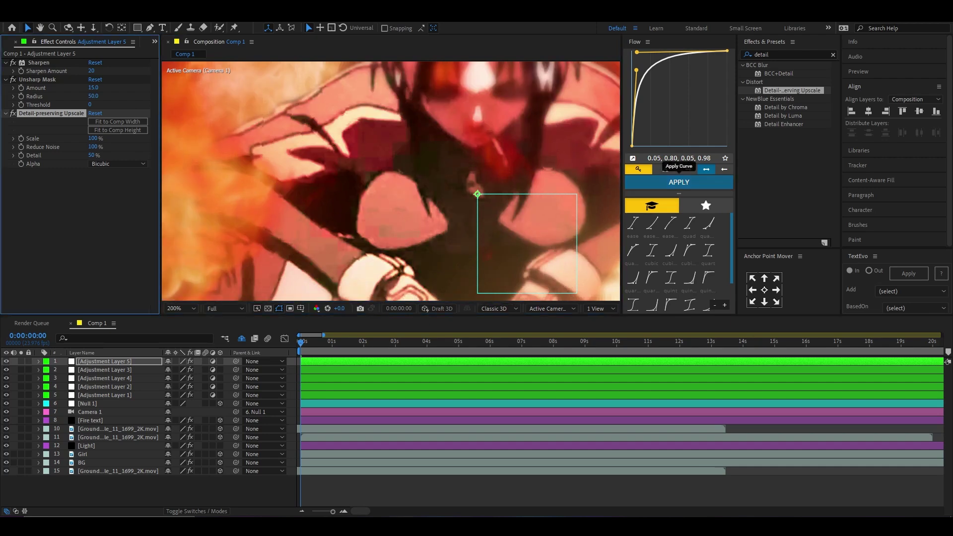
{"action": "scroll", "coordinate": [391, 194], "scroll_direction": "down", "scroll_amount": 2}
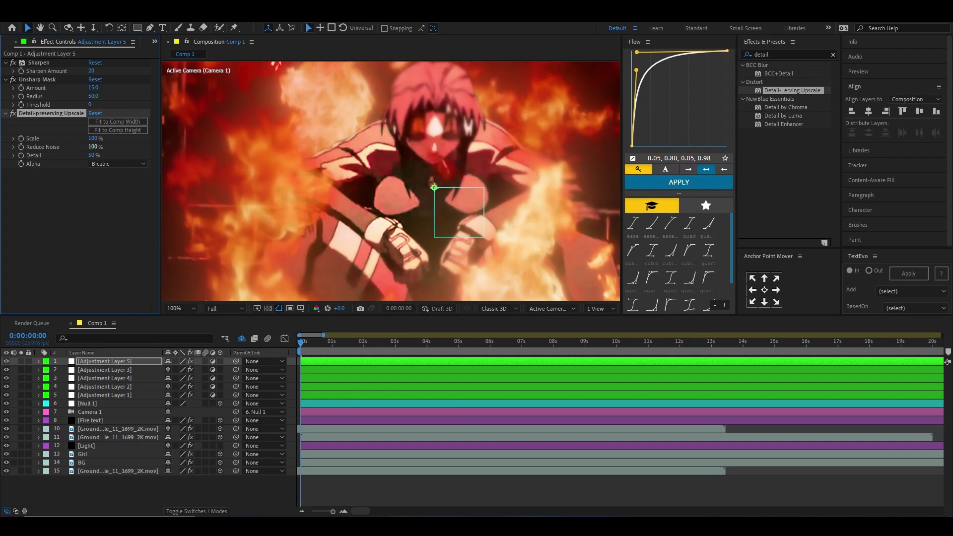
{"action": "scroll", "coordinate": [387, 172], "scroll_direction": "down", "scroll_amount": 4}
Deselect layers, return the preview to Quarter resolution, and select the top adjustment layer
{"action": "key", "text": "h"}
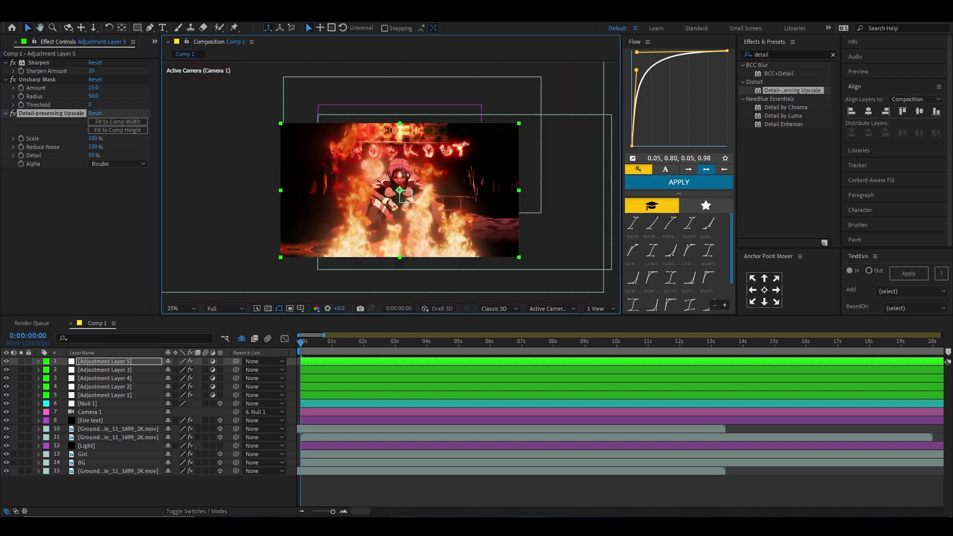
{"action": "key", "text": "v"}
{"action": "key", "text": "ctrl+shift+a"}
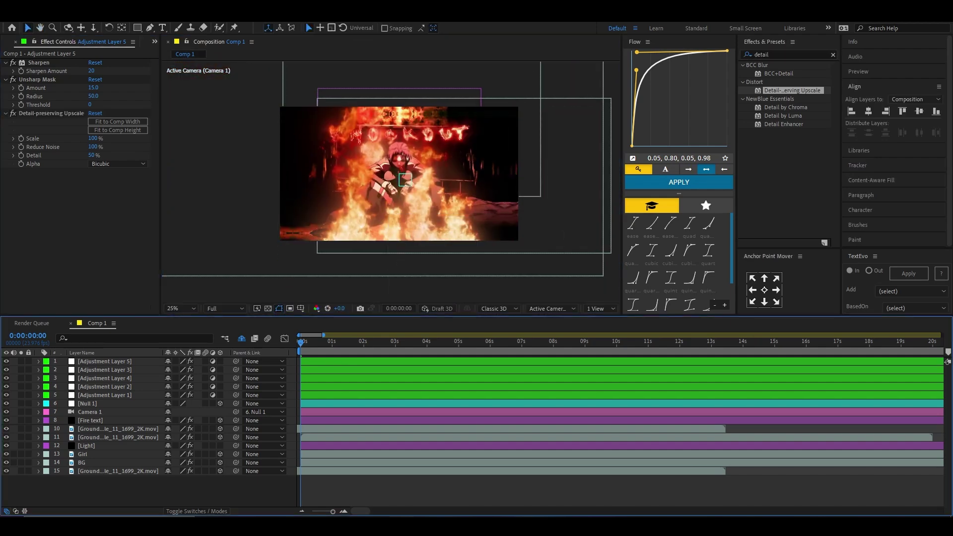
{"action": "left_click", "coordinate": [222, 308]}
{"action": "left_click", "coordinate": [216, 375]}
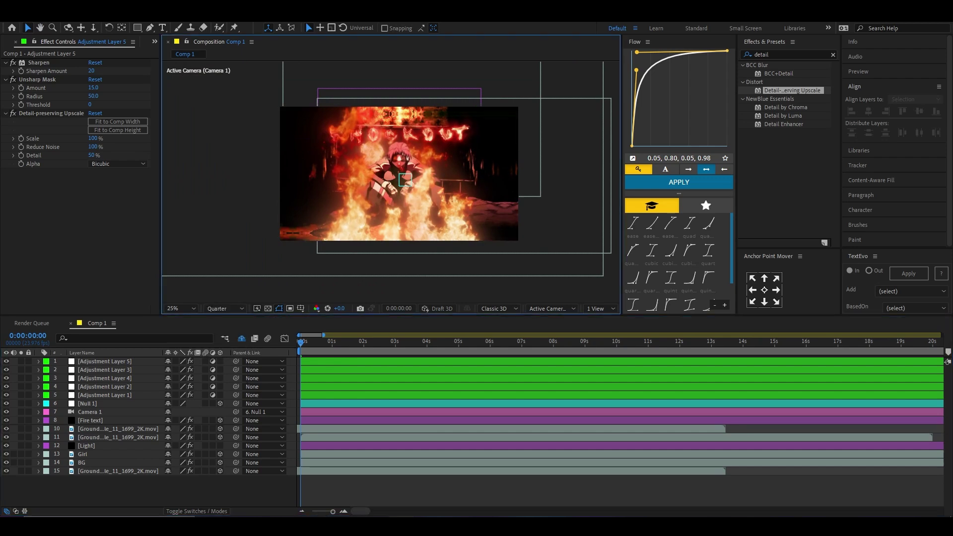
{"action": "left_click", "coordinate": [104, 362]}
Add Black Solid 1 with CC Jaws at 88% Completion and preview the letterbox bars
{"action": "key", "text": "ctrl+y"}
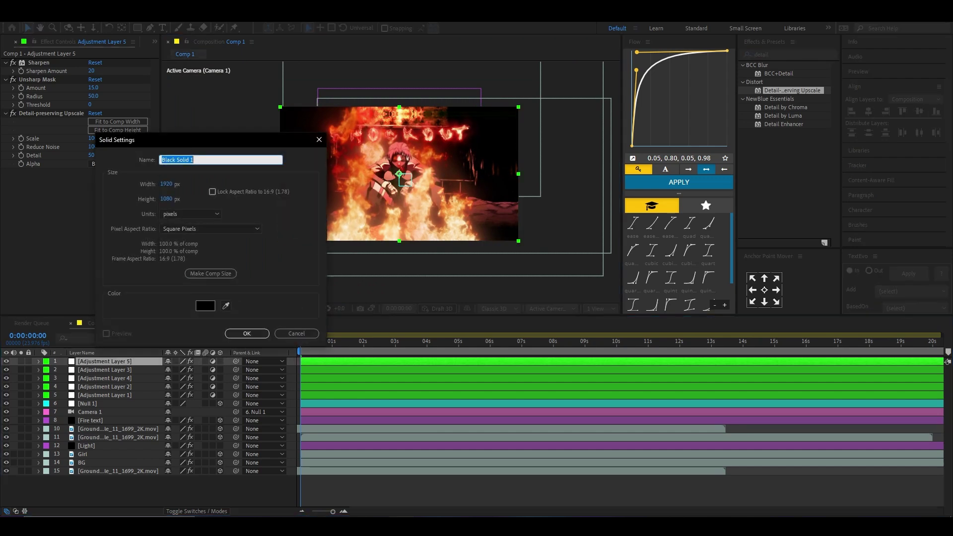
{"action": "left_click", "coordinate": [247, 333]}
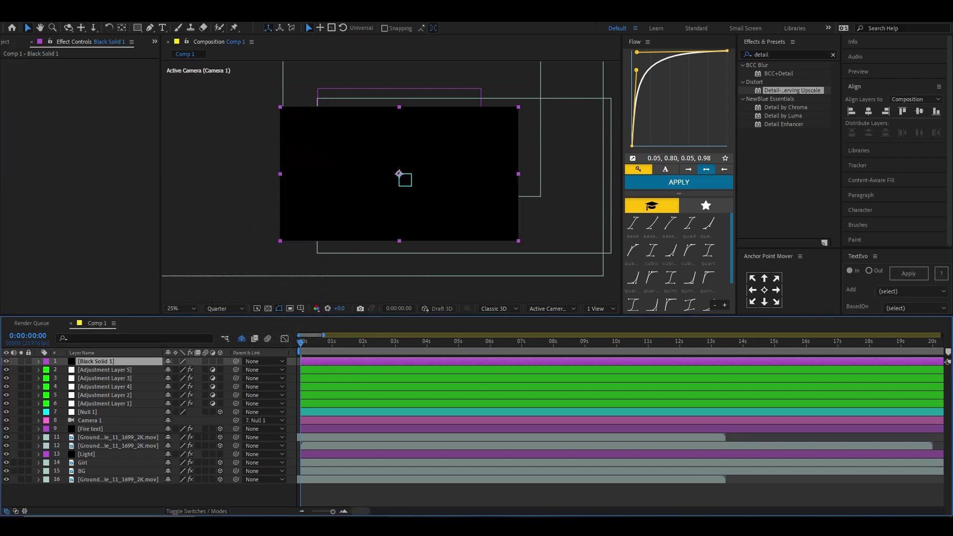
{"action": "type", "text": "cc jaw"}
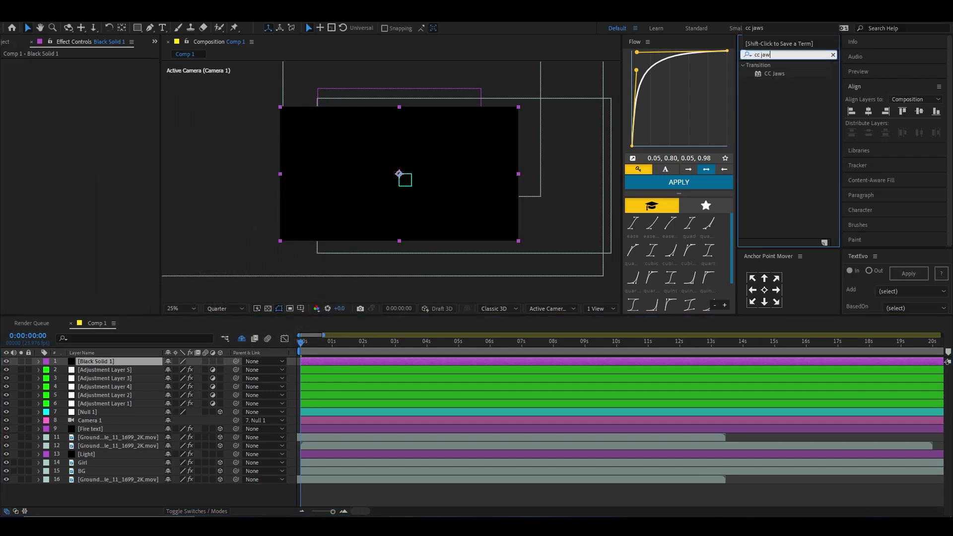
{"action": "double_click", "coordinate": [774, 74]}
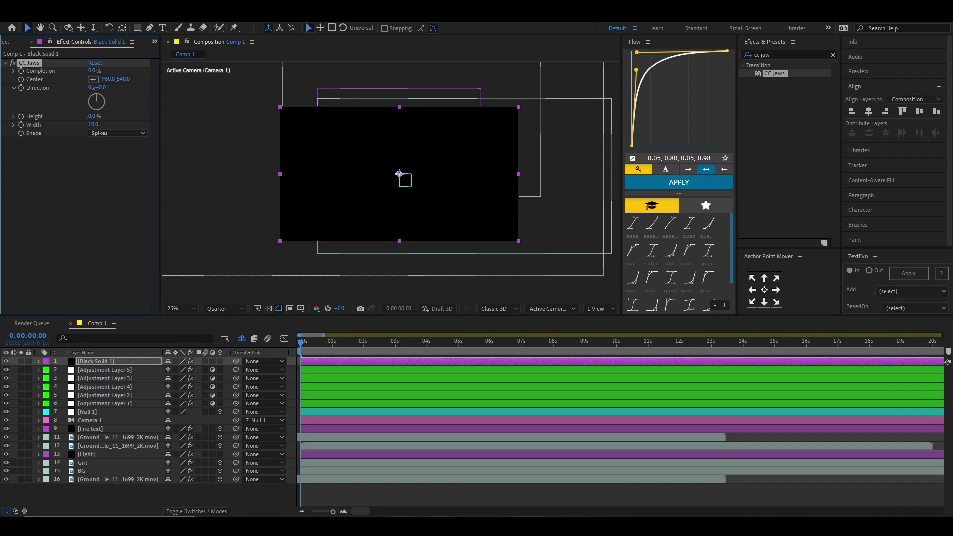
{"action": "left_click_drag", "start_coordinate": [93, 71], "coordinate": [136, 71]}
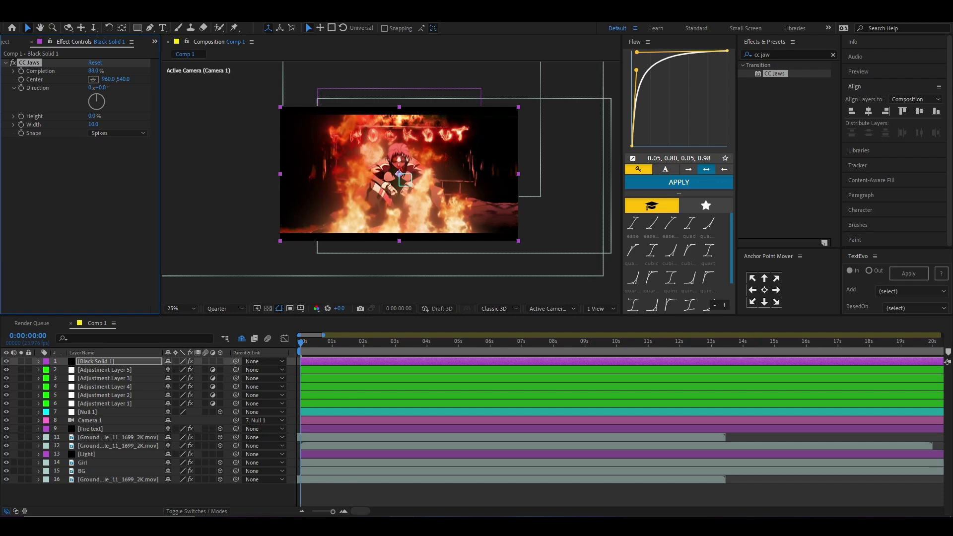
{"action": "key", "text": "space"}
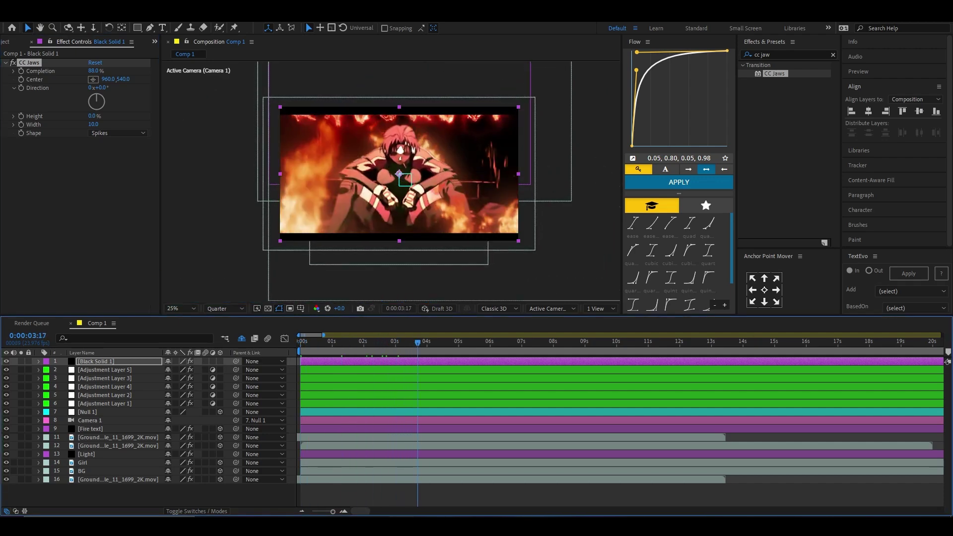
Bring the Fire text layer to the top above the black bars and replay the preview
{"action": "left_click", "coordinate": [90, 429]}
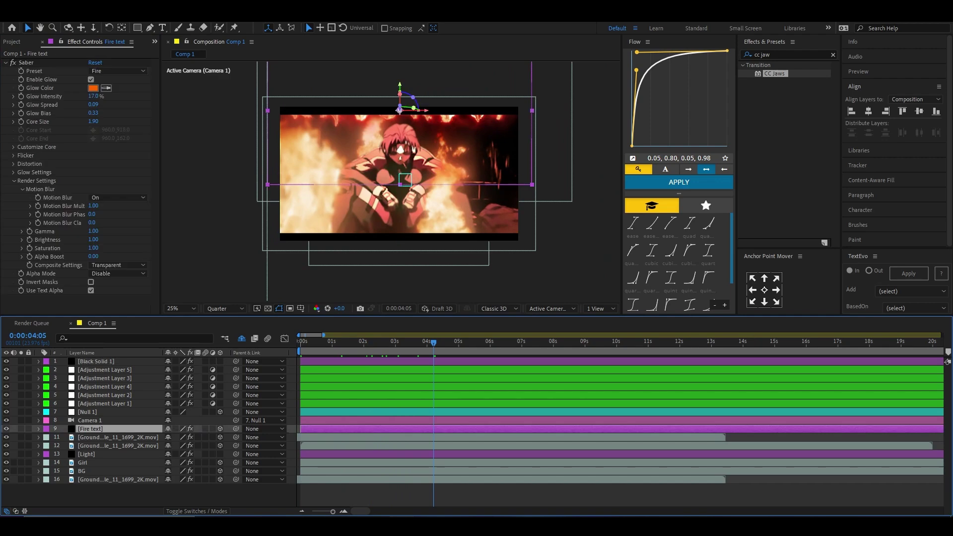
{"action": "key", "text": "ctrl+shift+bracketright"}
{"action": "key", "text": "space"}
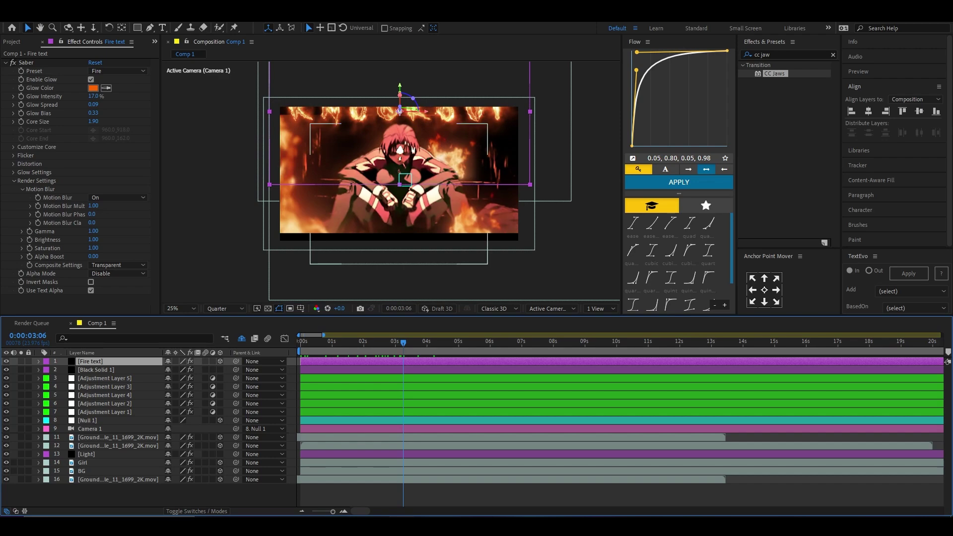
{"action": "key", "text": "ctrl+shift+a"}
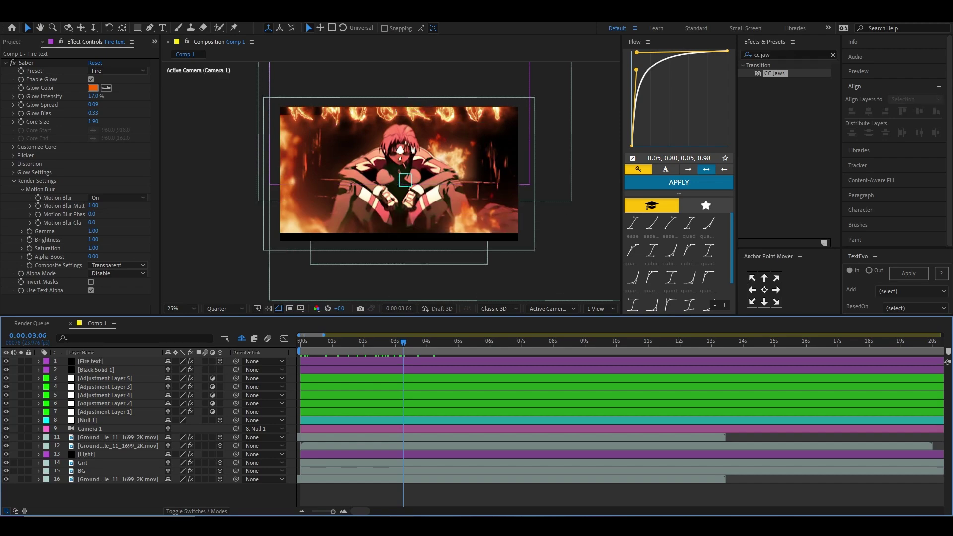